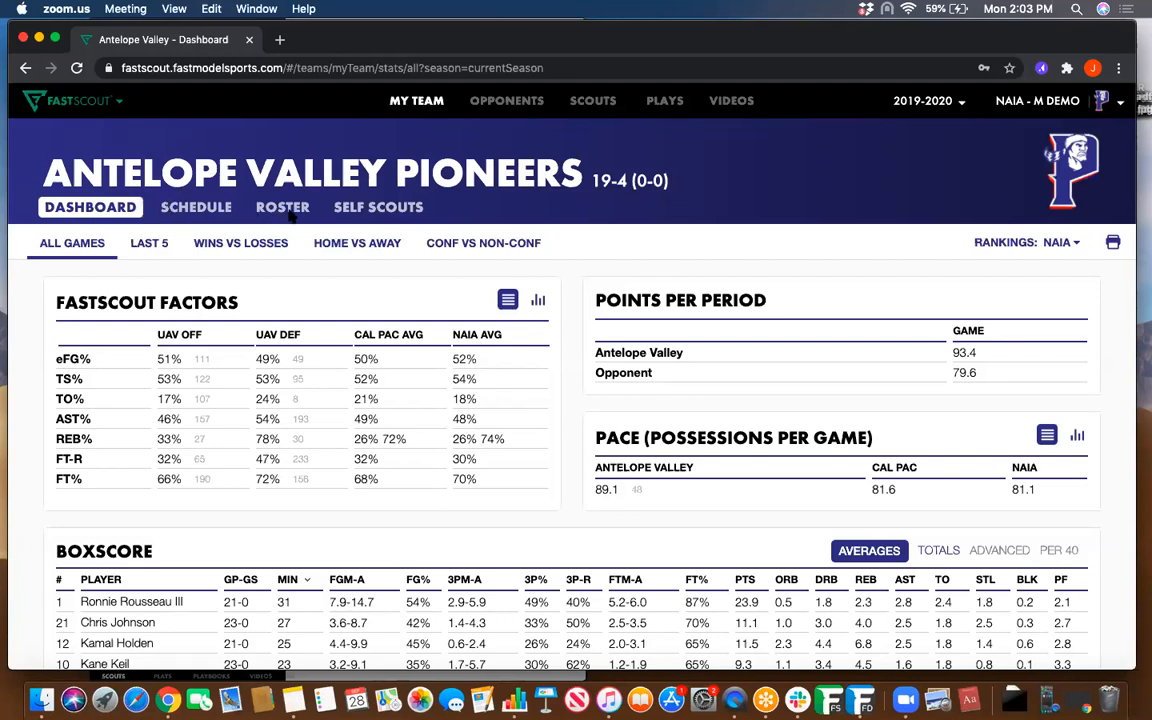
- View the team's schedule and roster, and return to the dashboard to review its factors and box score statistics
left_click(98, 189)
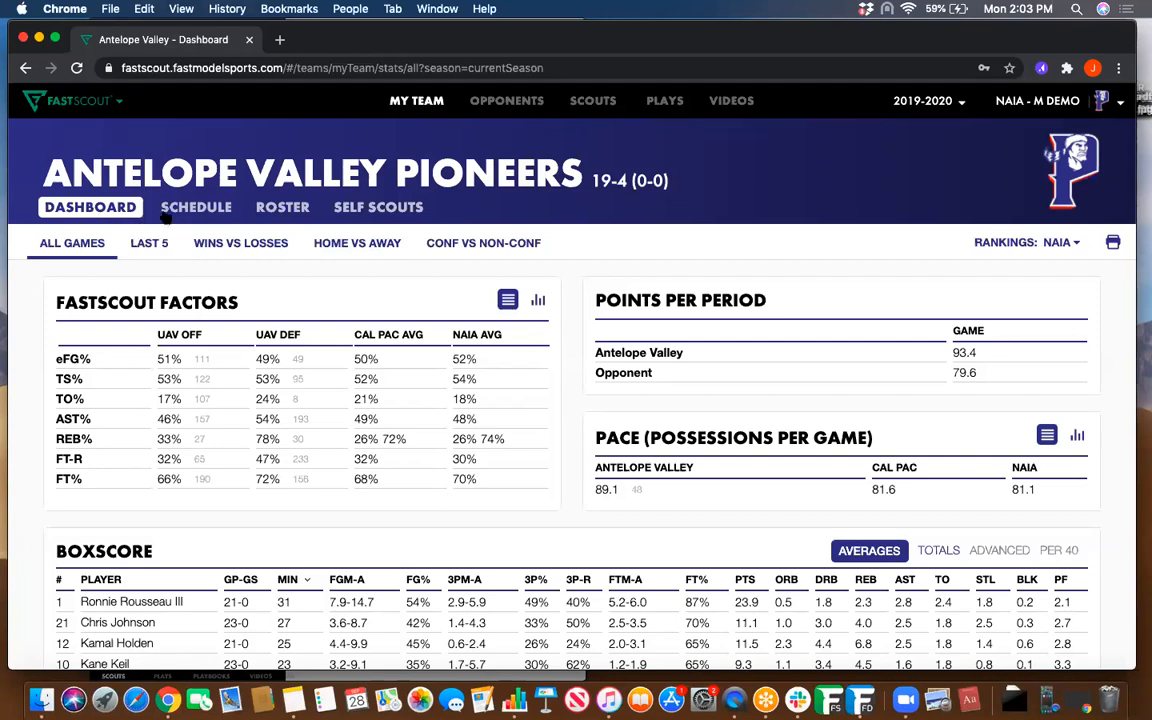
left_click(195, 210)
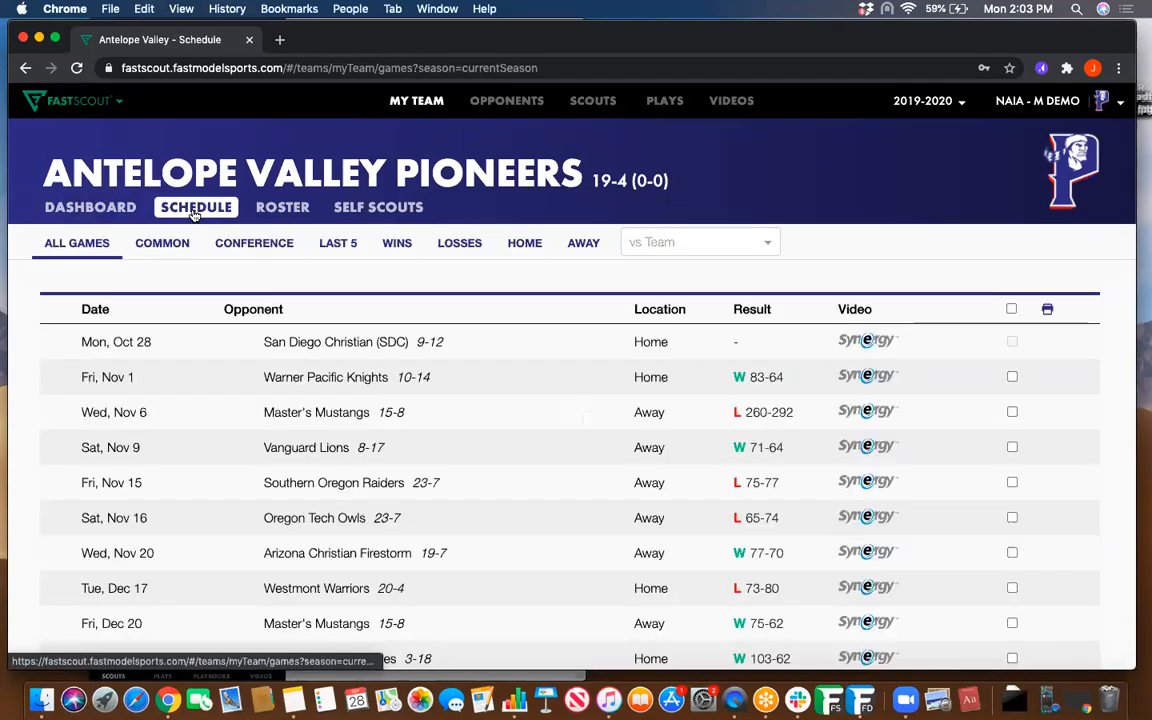
left_click(275, 207)
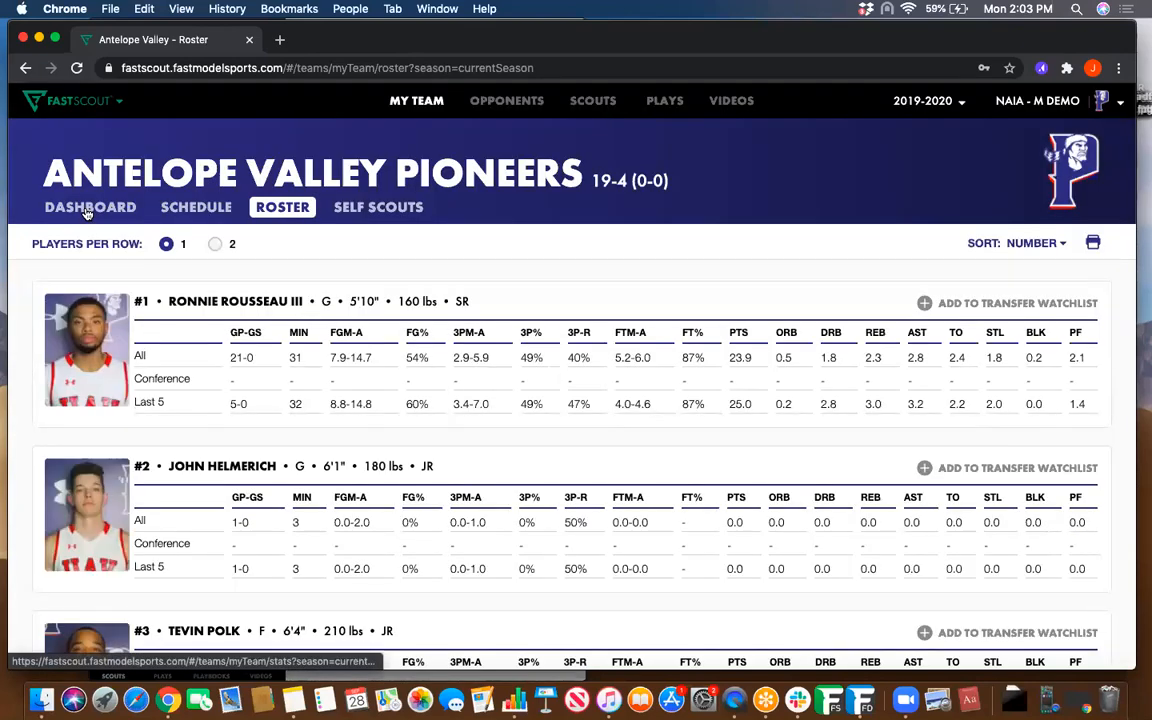
left_click(88, 210)
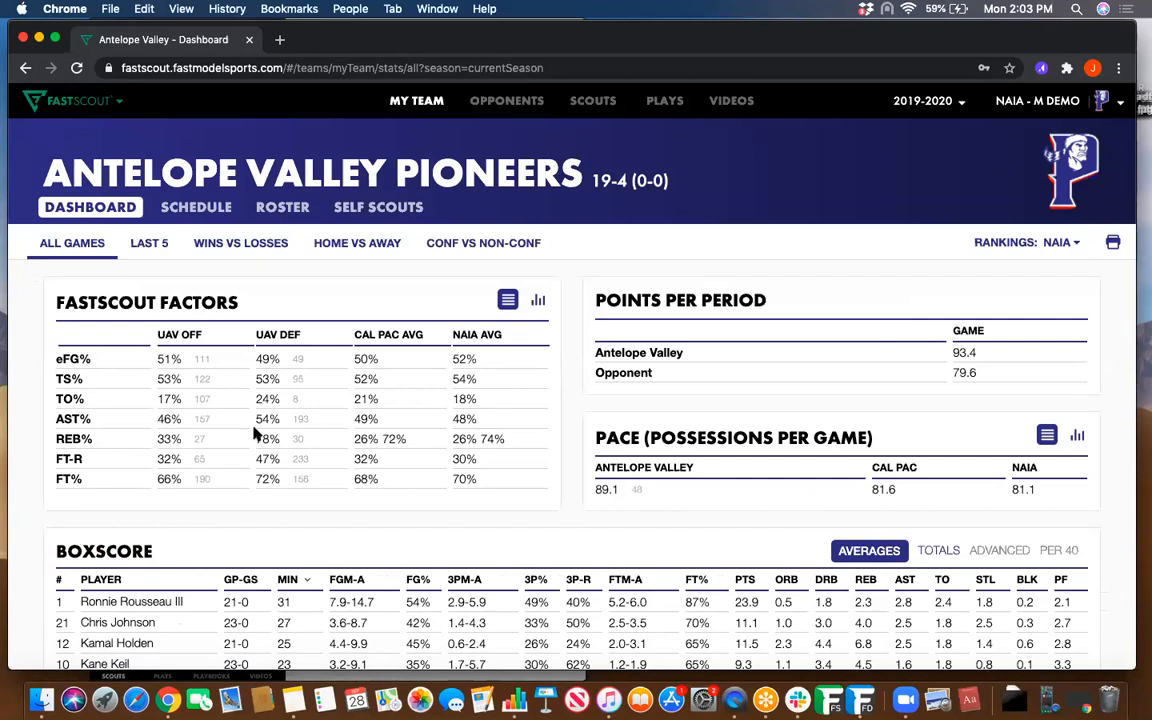
scroll(255, 433, "down", 2)
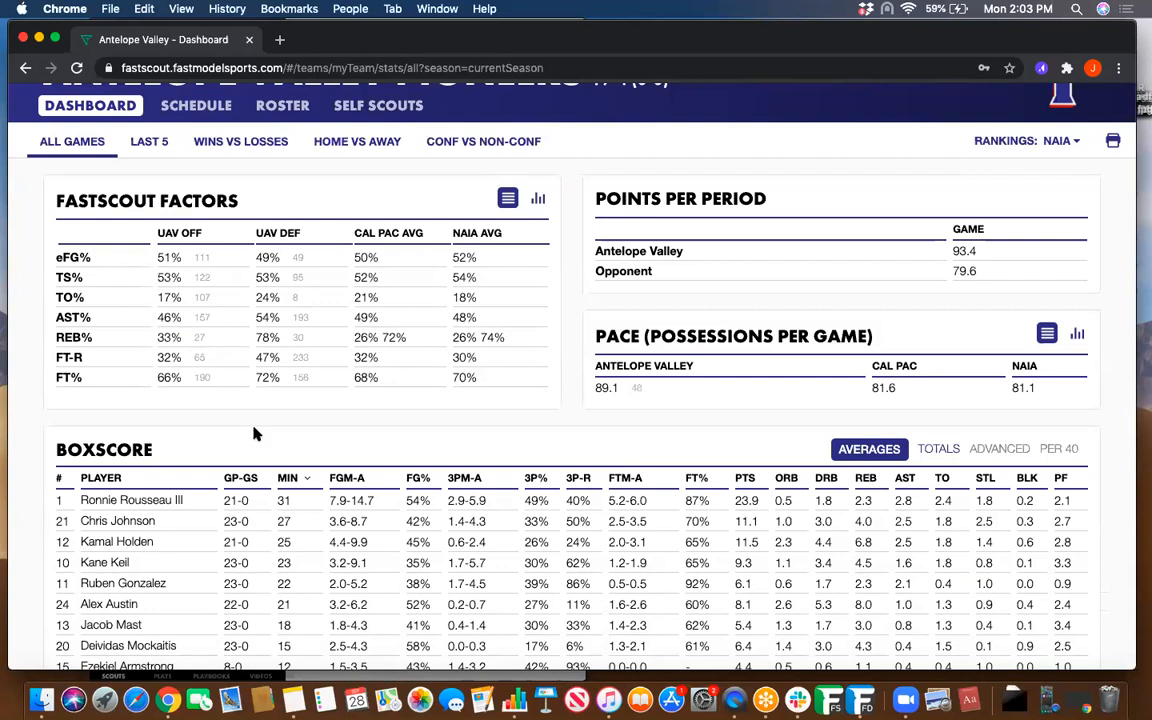
scroll(200, 237, "up", 2)
- Open the Synergy video of the Tue, Dec 17 Westmont Warriors game from the team's schedule, signing in with the prefilled login
left_click(181, 210)
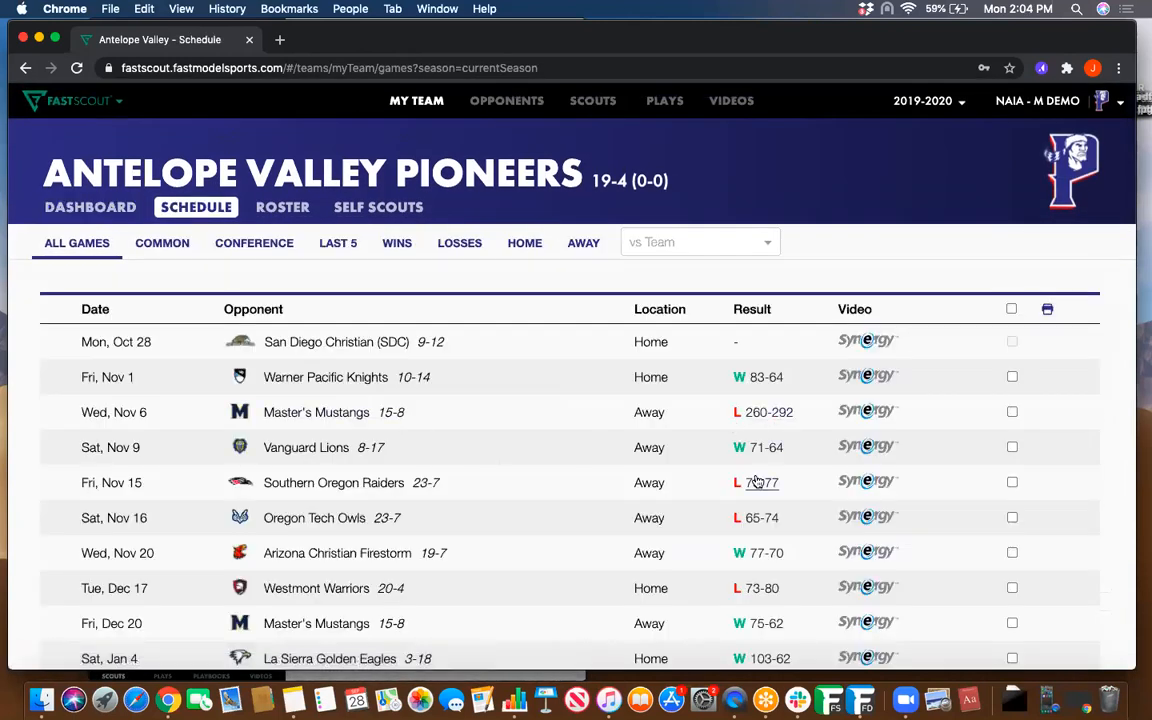
scroll(757, 482, "down", 10)
scroll(757, 481, "up", 5)
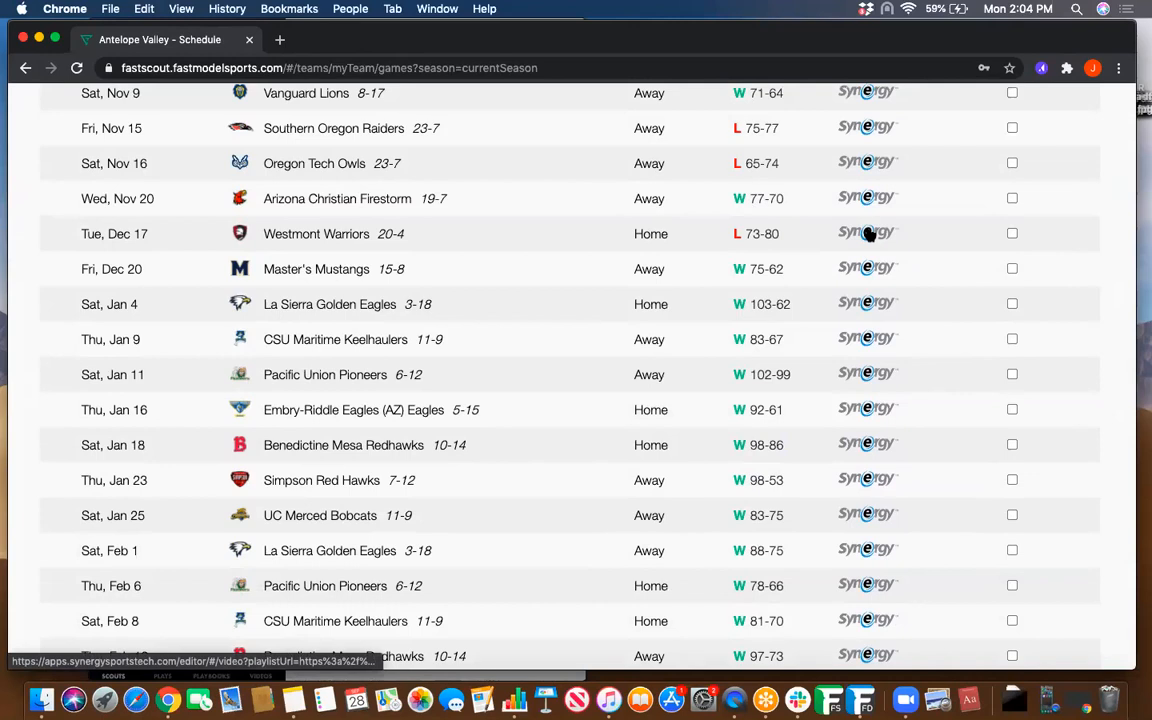
left_click(869, 233)
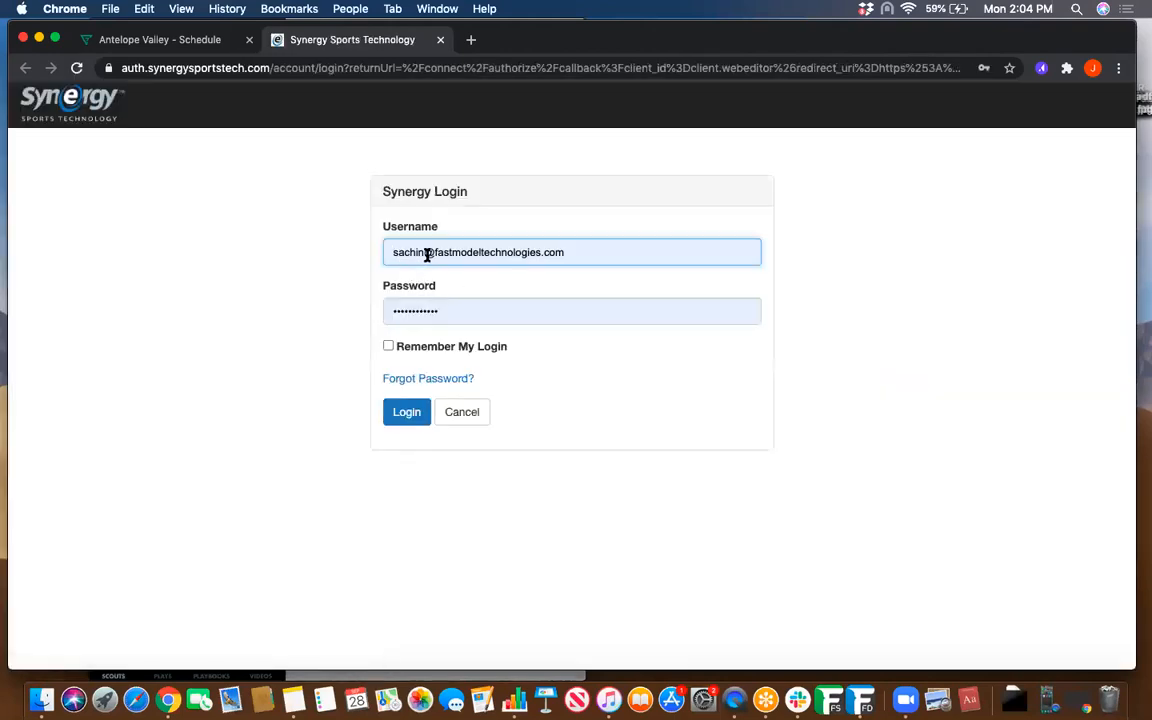
left_click(405, 414)
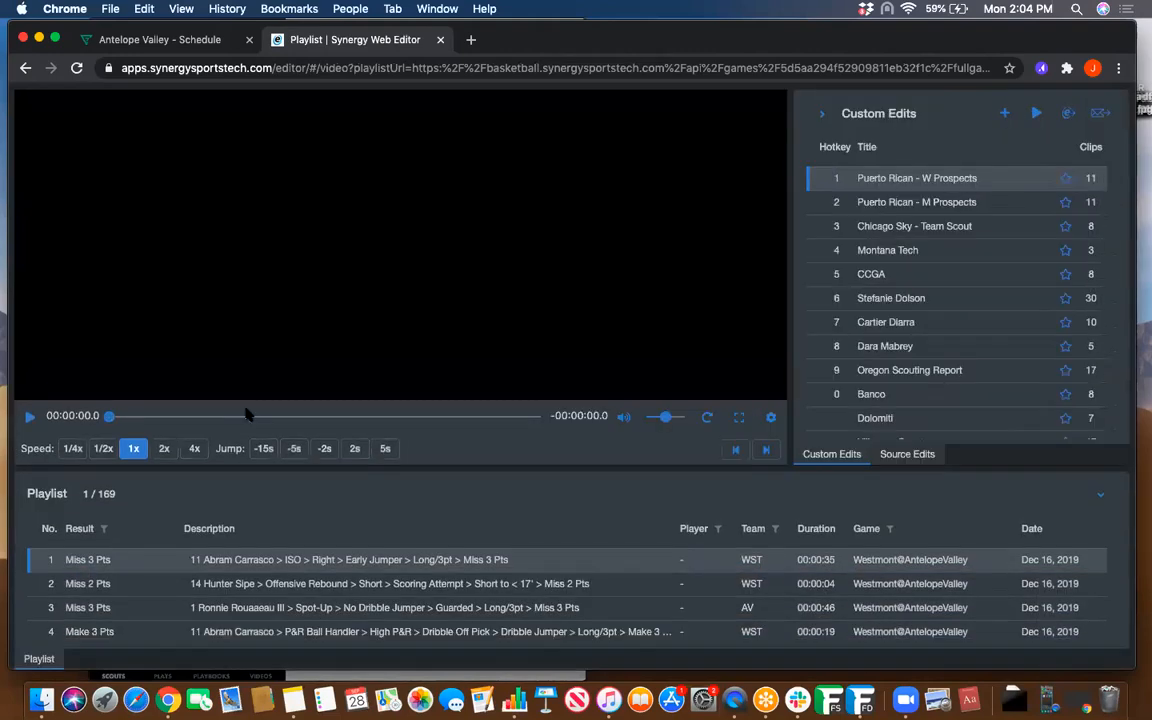
- Play the first clip of the Westmont game playlist, and close the video to return to the schedule
left_click(31, 417)
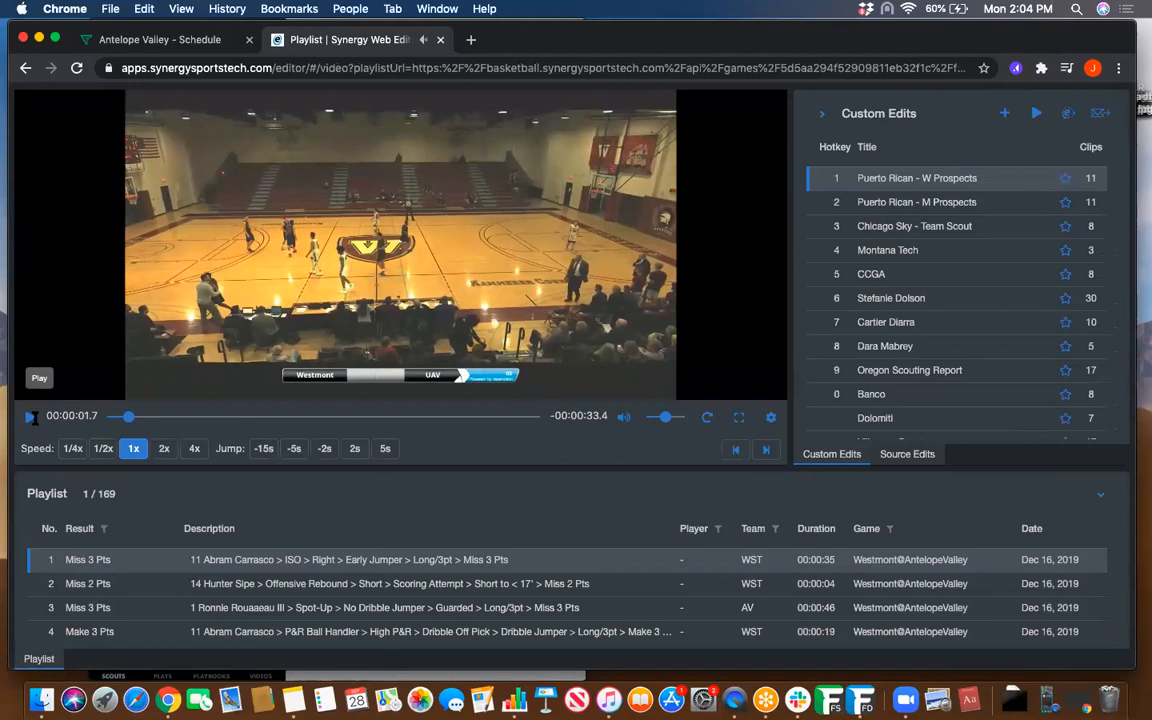
left_click(441, 40)
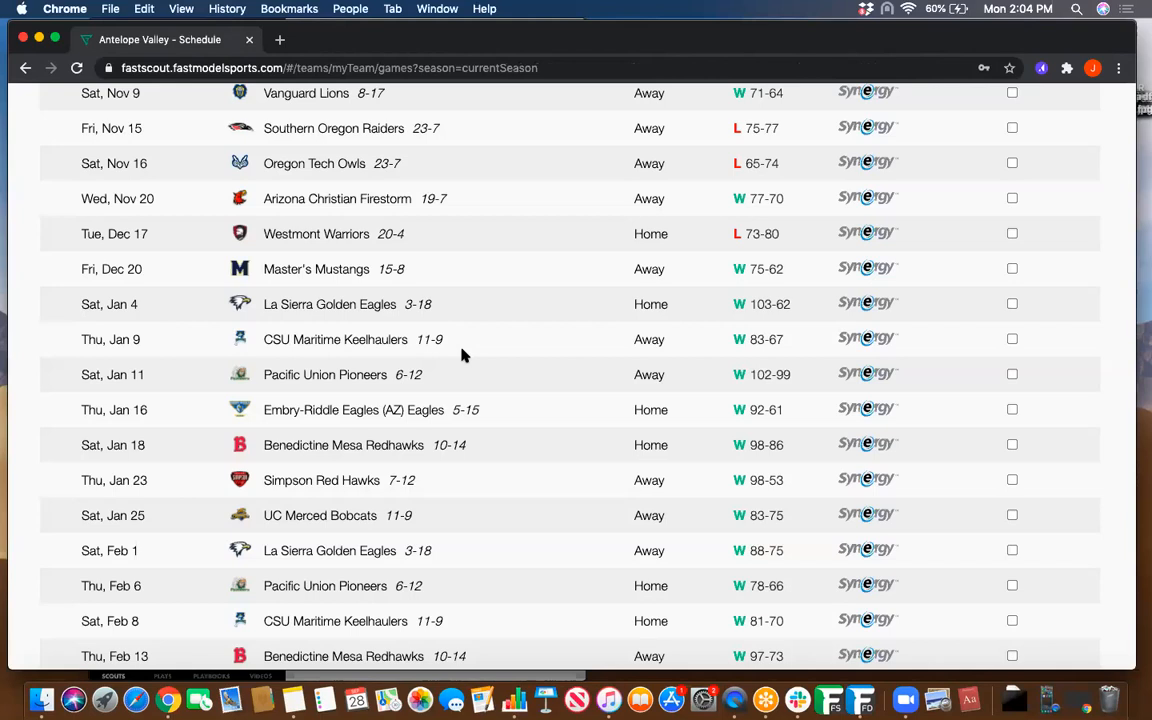
scroll(462, 355, "up", 5)
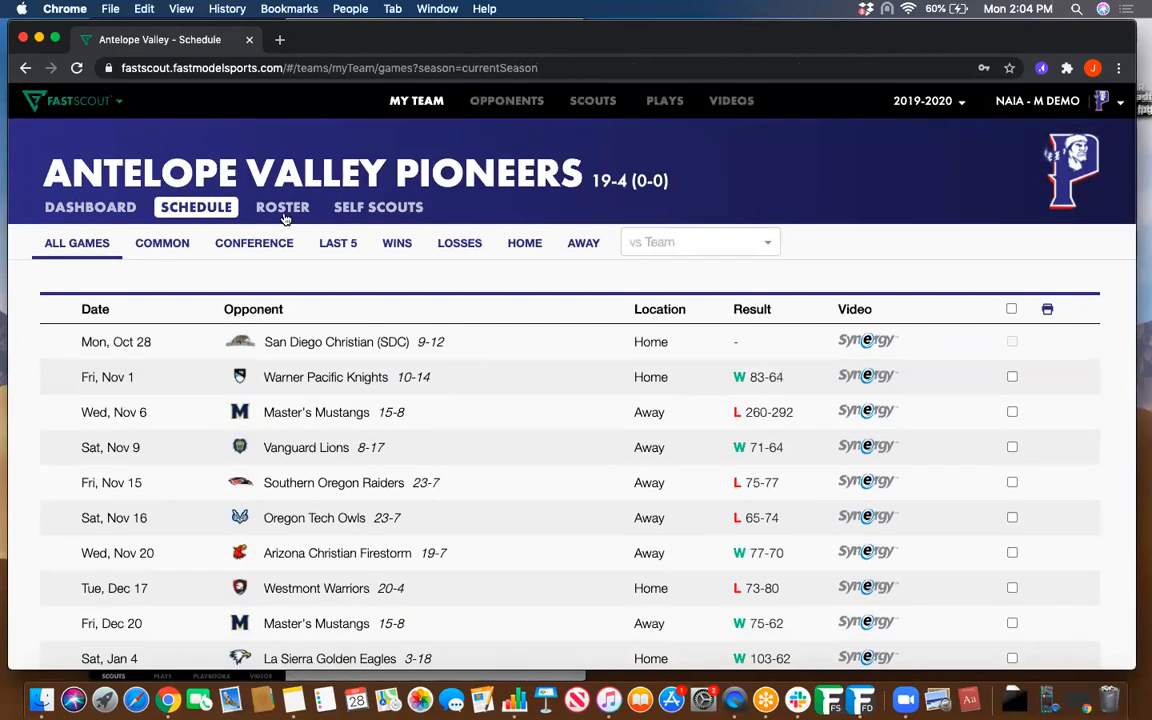
- Look through the players' statistics on the team's roster, and view the team's self scouts
left_click(283, 208)
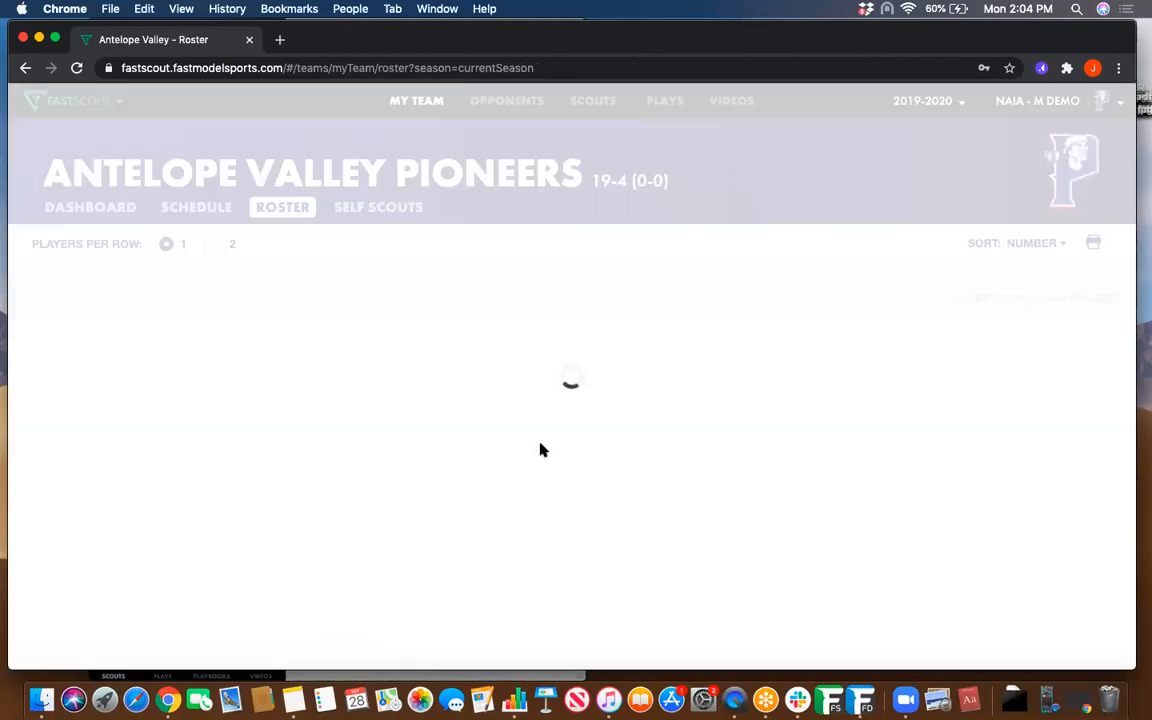
scroll(257, 400, "down", 15)
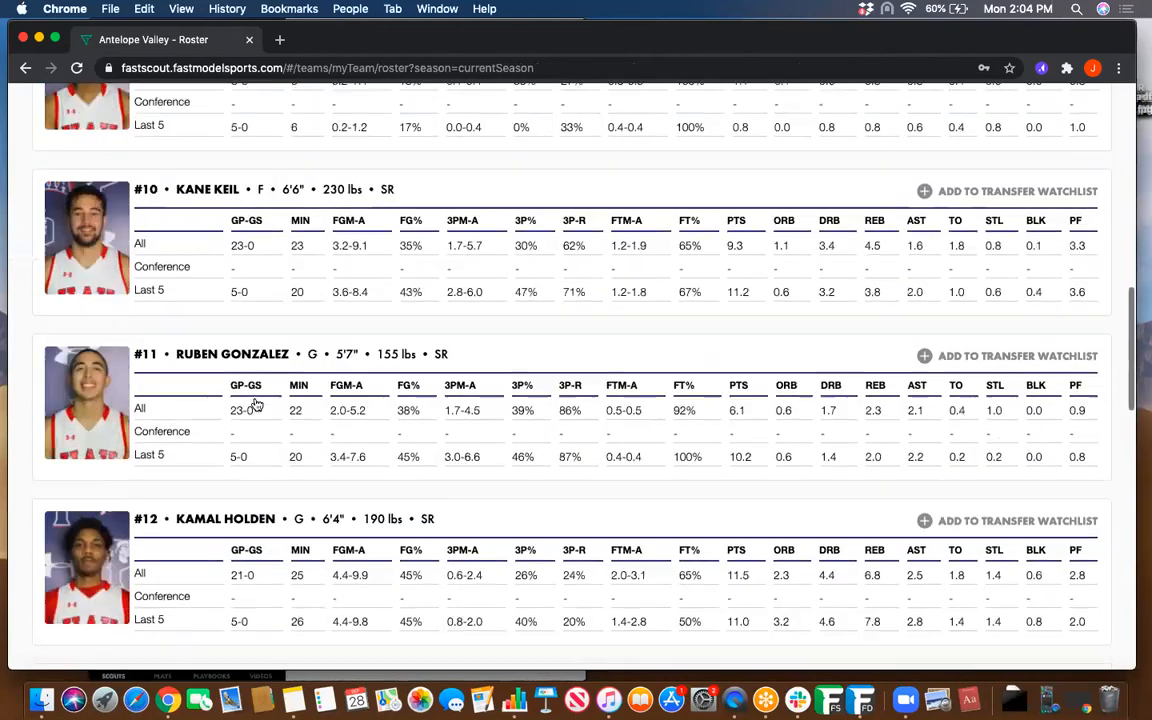
scroll(460, 216, "up", 10)
scroll(460, 216, "up", 3)
left_click(398, 209)
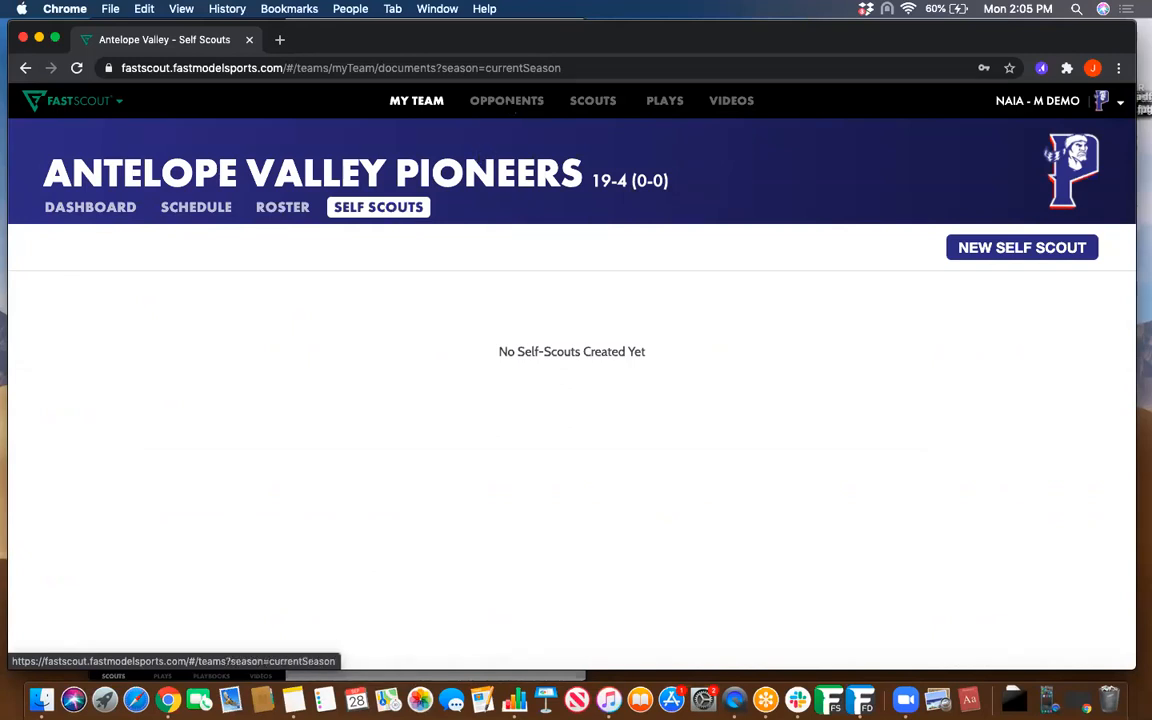
- Browse all opponent teams, search them for "bene", and open the Benedictine Mesa team dashboard
left_click(516, 112)
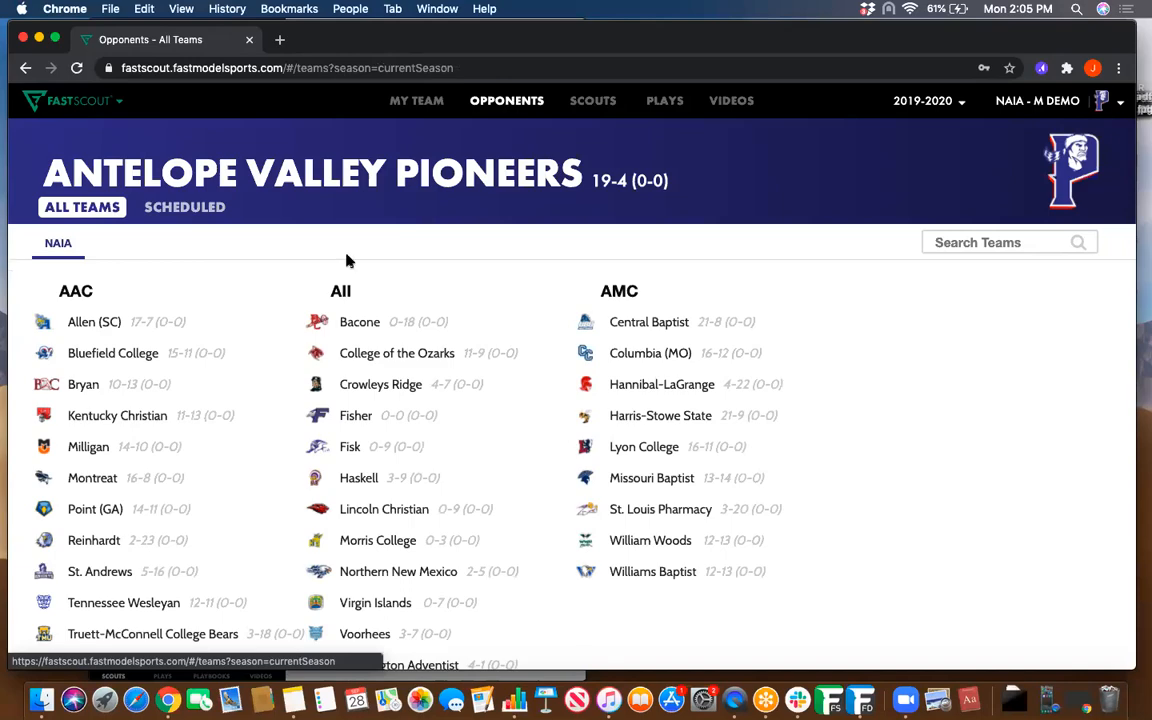
scroll(347, 258, "down", 10)
scroll(347, 261, "down", 4)
scroll(347, 258, "up", 10)
scroll(347, 258, "up", 5)
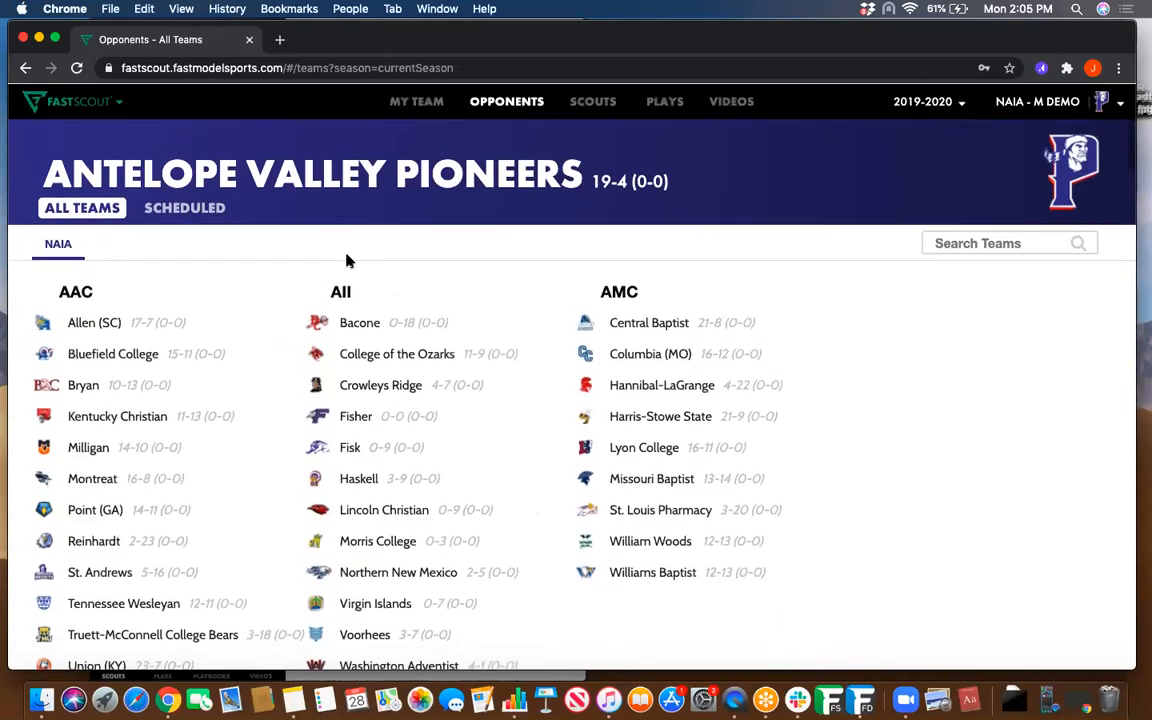
left_click(974, 241)
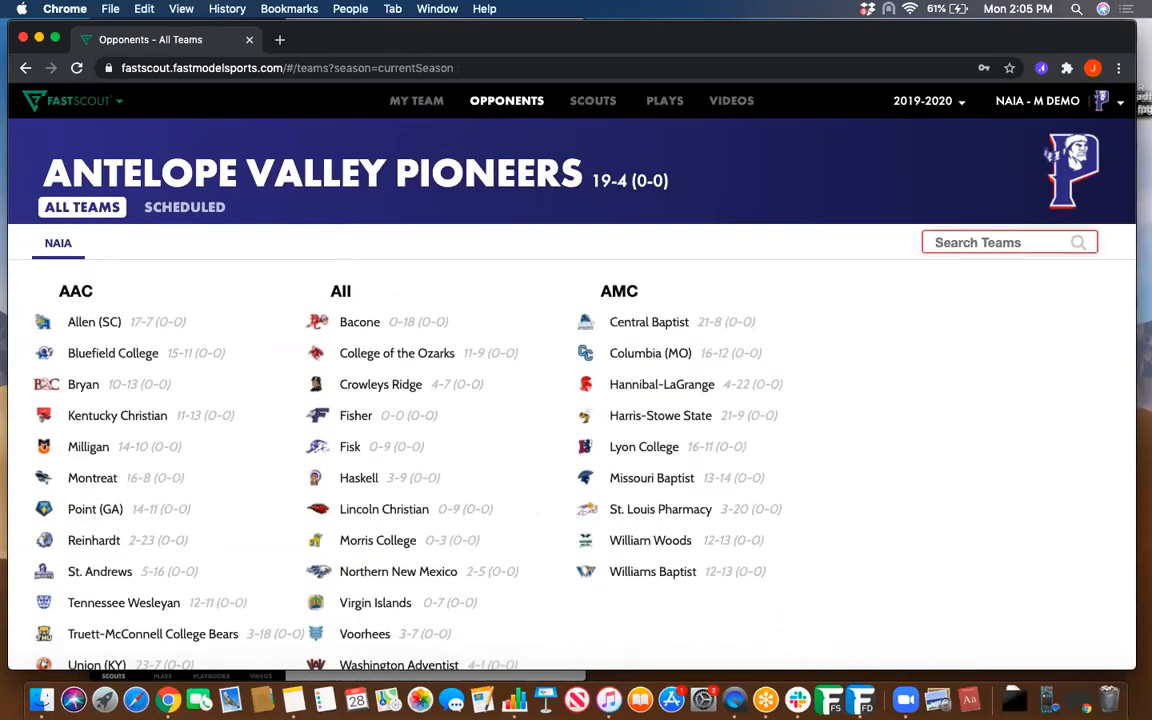
type("bene")
left_click(117, 322)
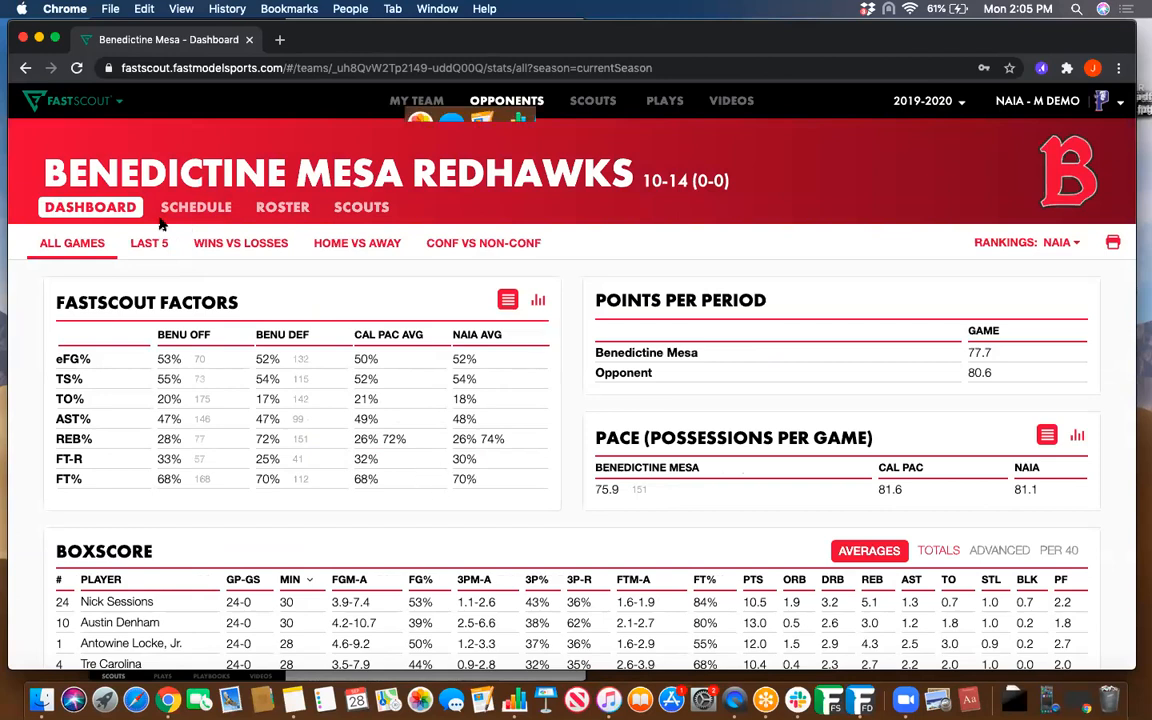
- Review the Benedictine Mesa Redhawks' season schedule with its game results and video links
left_click(192, 209)
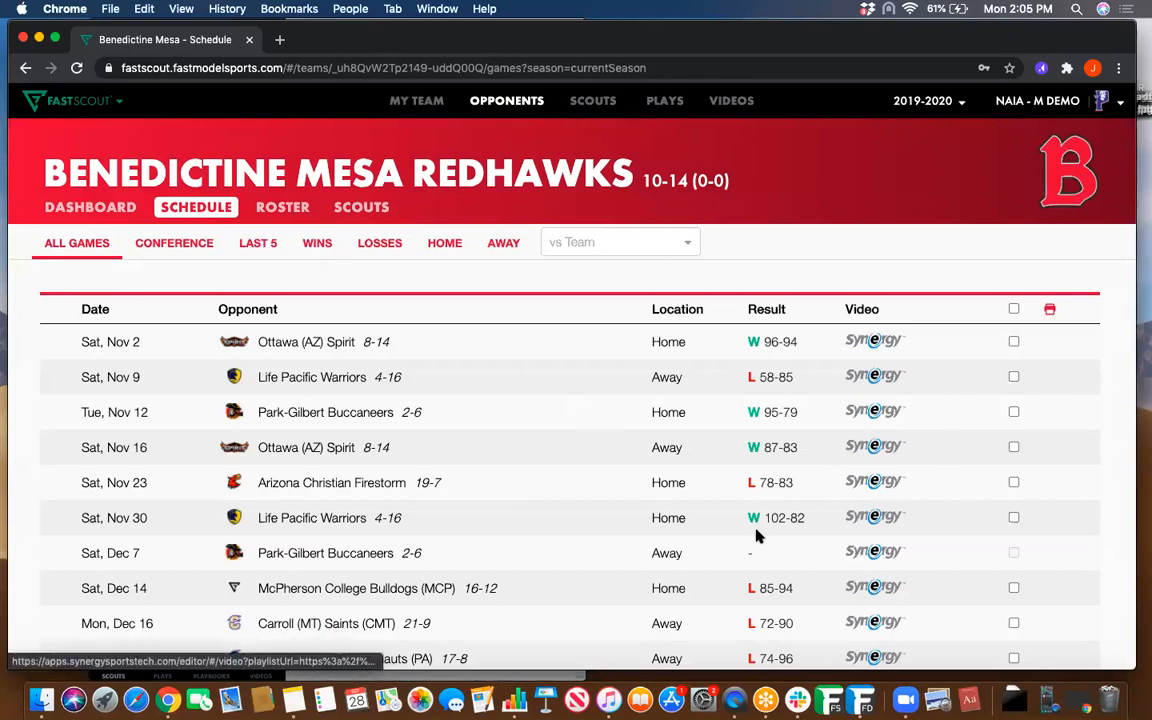
scroll(755, 537, "down", 10)
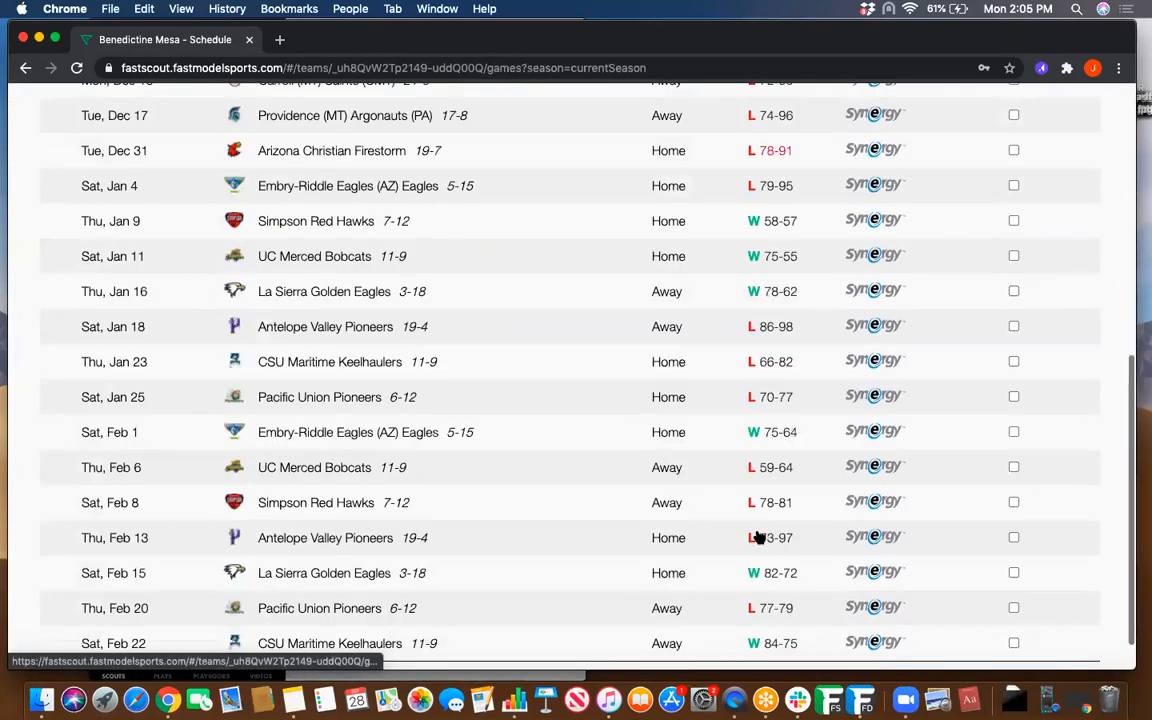
scroll(755, 537, "up", 8)
scroll(564, 350, "up", 4)
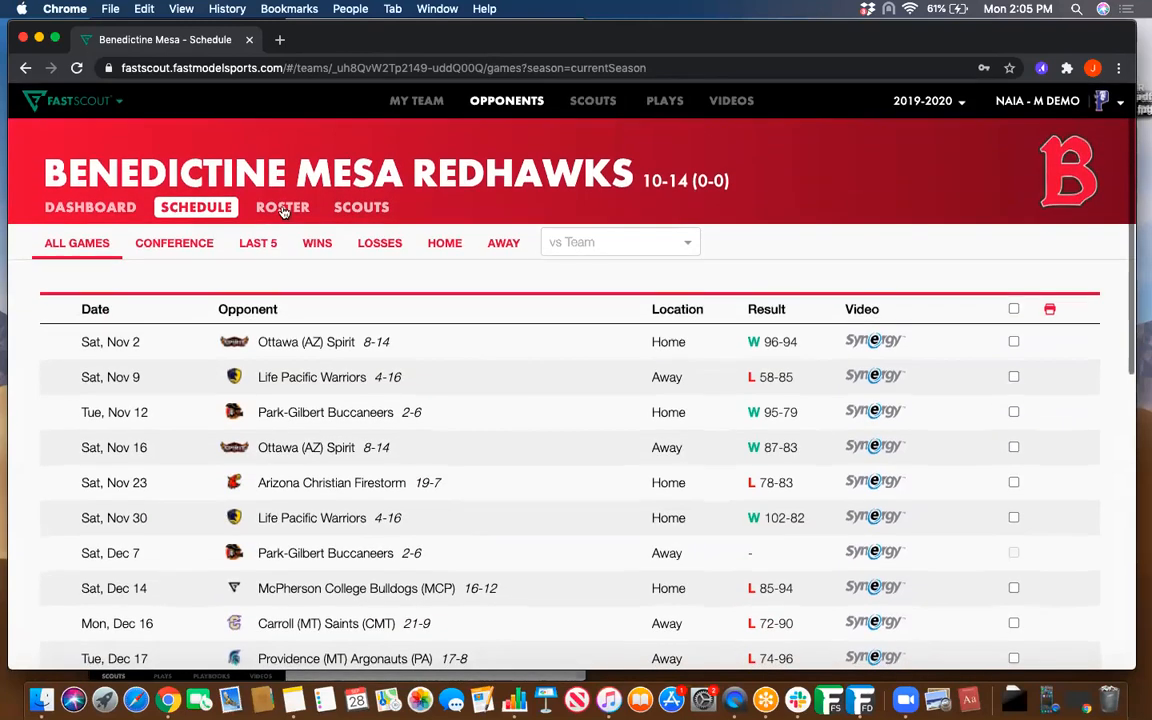
- Review the player statistics on the Benedictine Mesa roster, and view the scouts made for that team
left_click(281, 209)
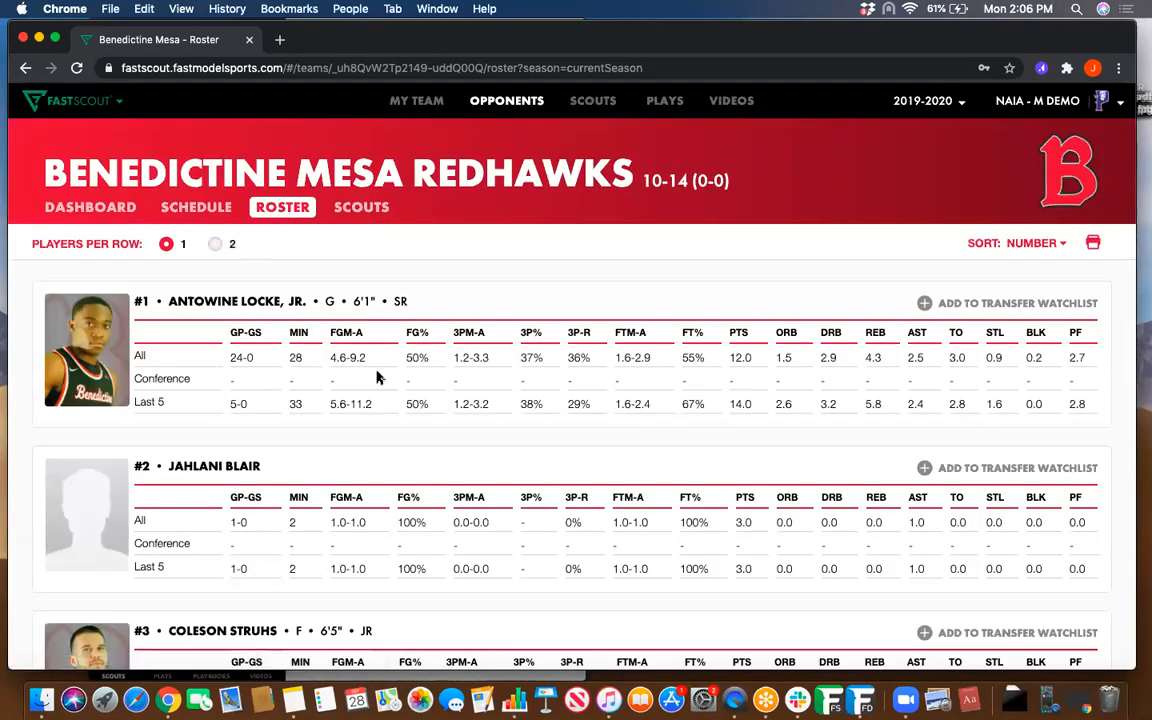
scroll(352, 537, "down", 5)
scroll(349, 539, "up", 5)
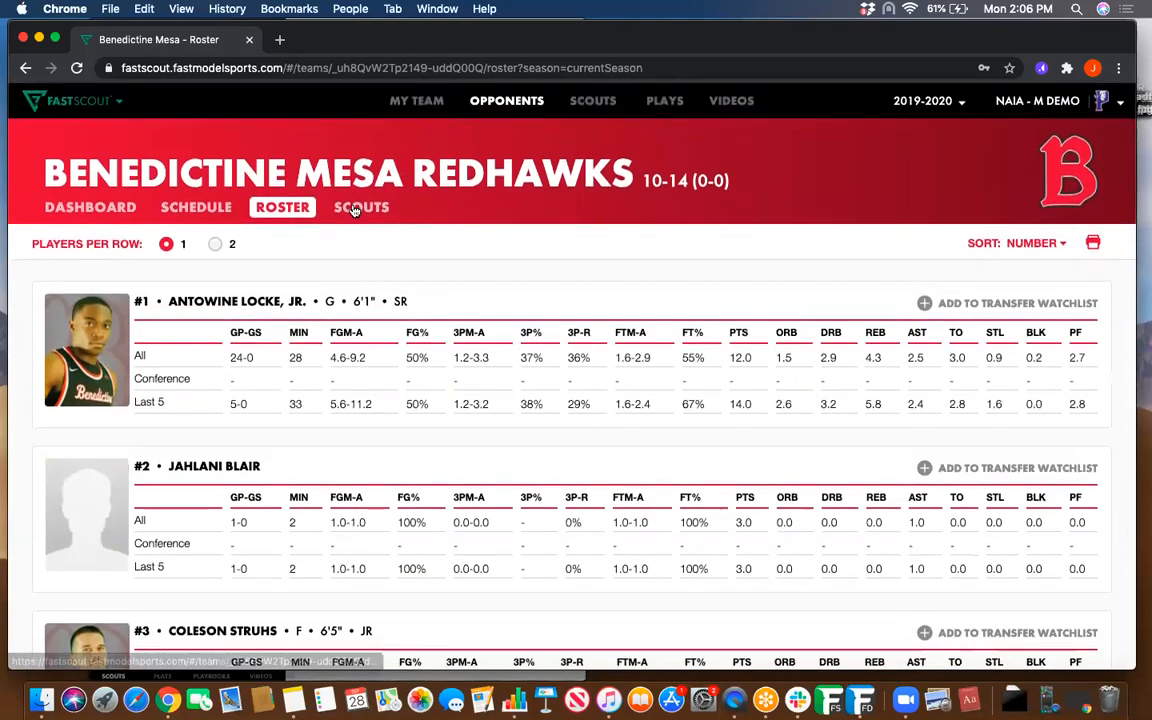
left_click(354, 211)
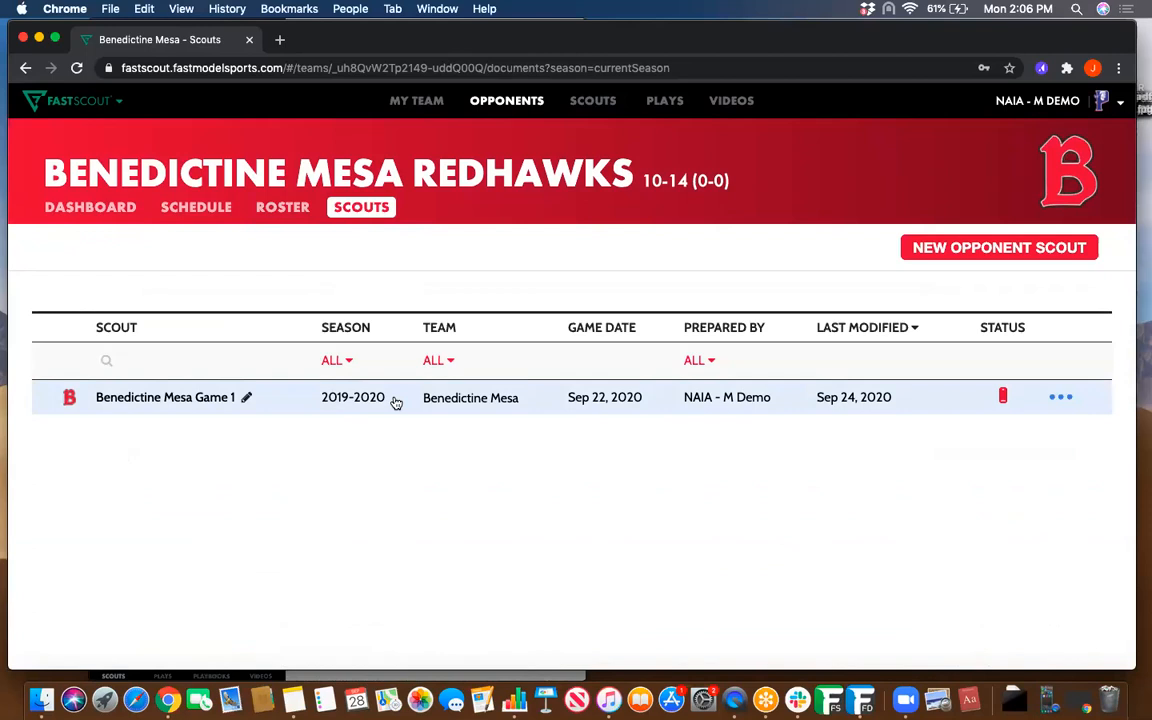
- Open the scouts library and view its opponent scouts and self scouts
left_click(593, 112)
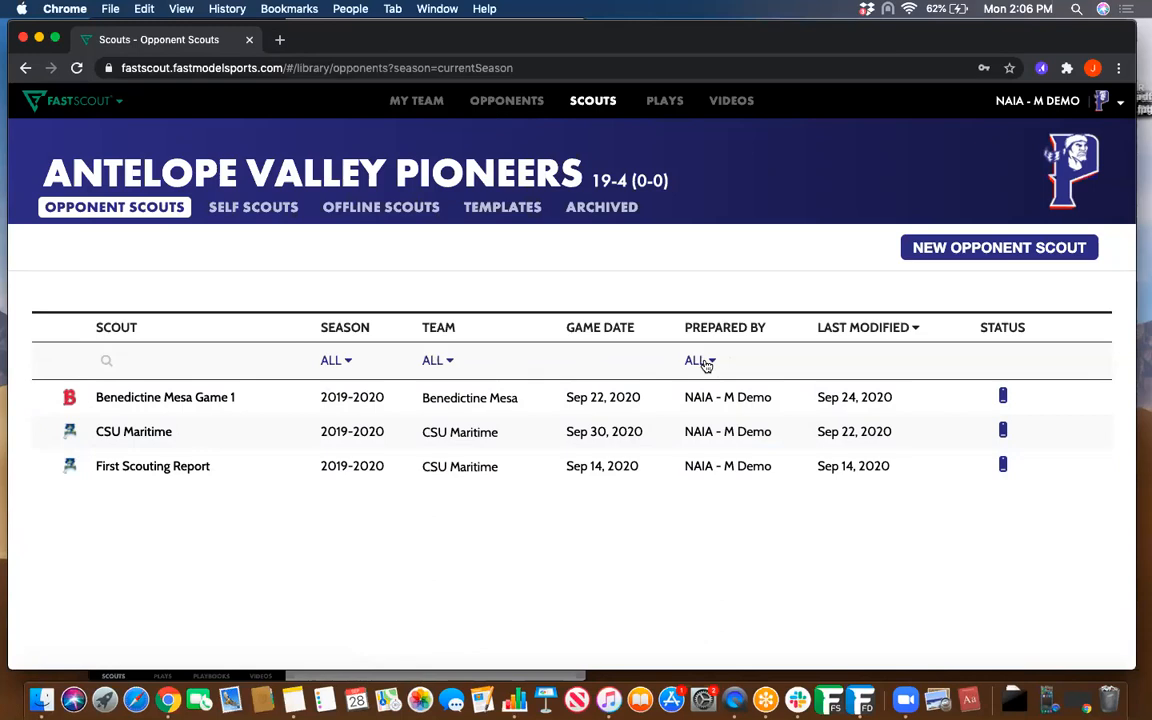
left_click(195, 356)
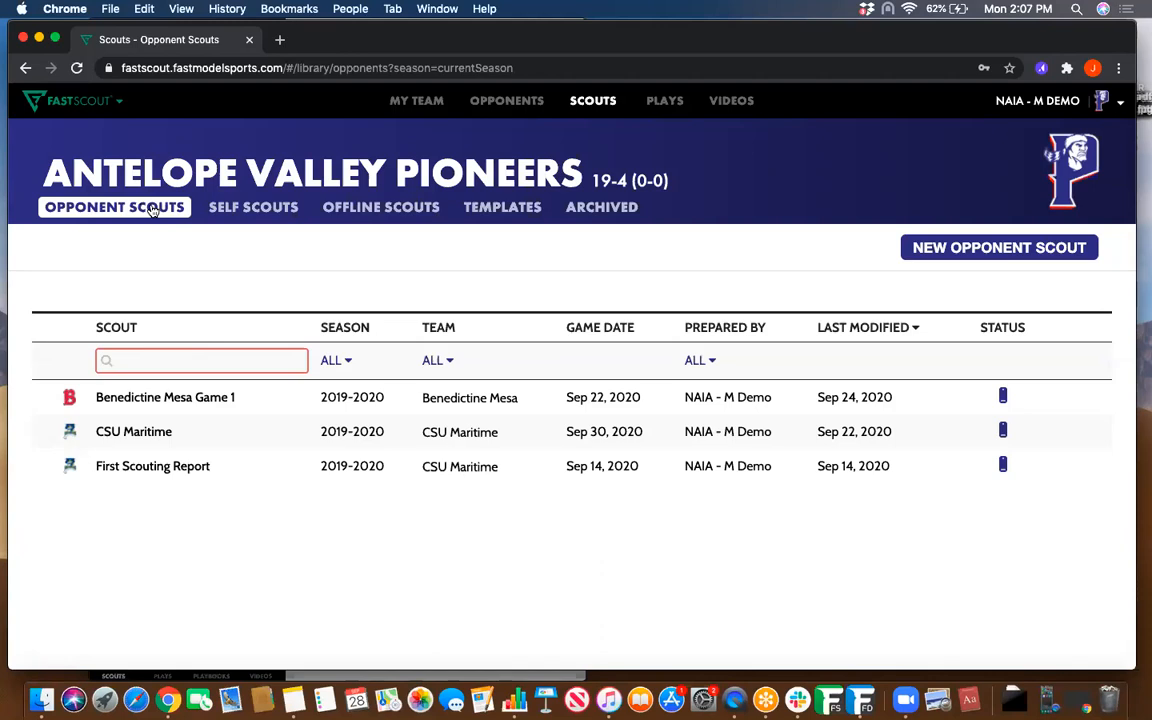
left_click(244, 210)
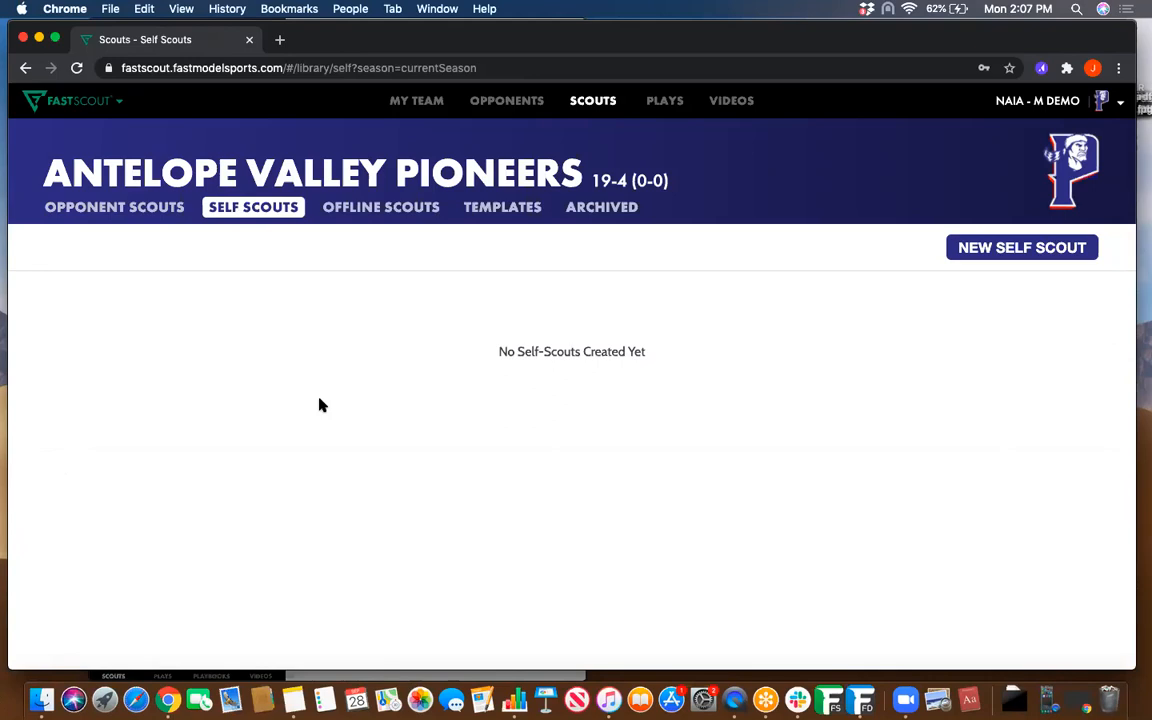
- Archive the First Scouting Report for CSU Maritime from the opponent scouts
left_click(157, 206)
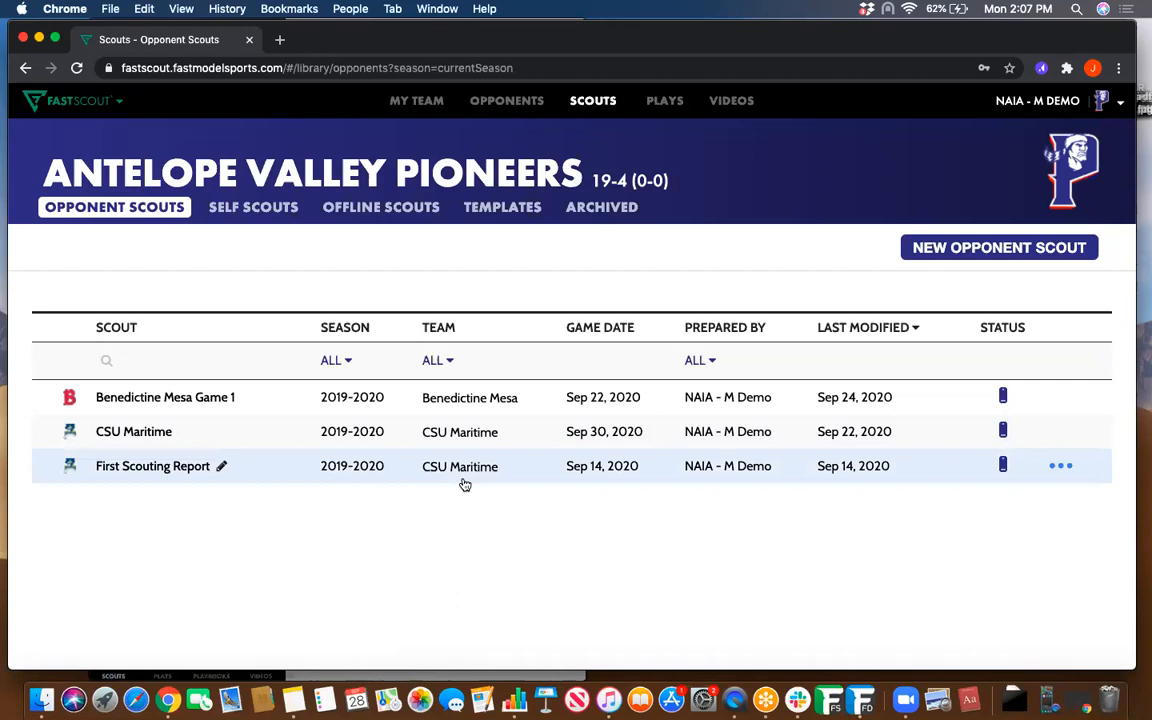
left_click(1058, 474)
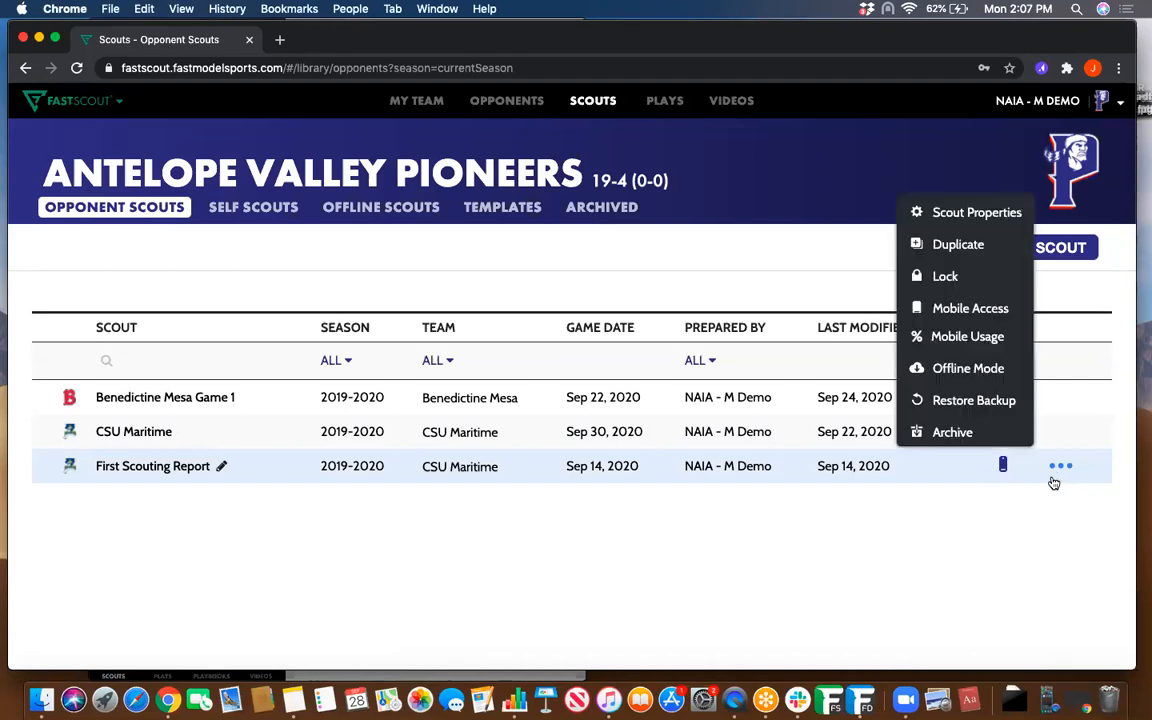
left_click(953, 433)
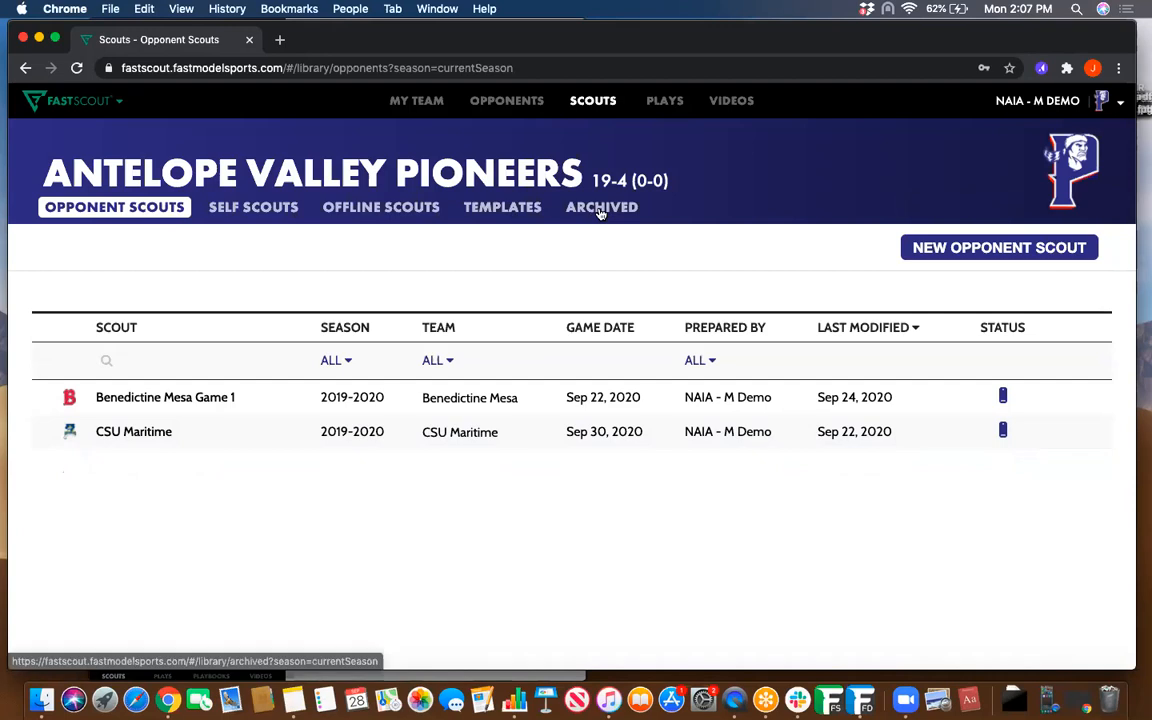
- Restore the First Scouting Report from the archived scouts, and return to the opponent scouts list
left_click(600, 210)
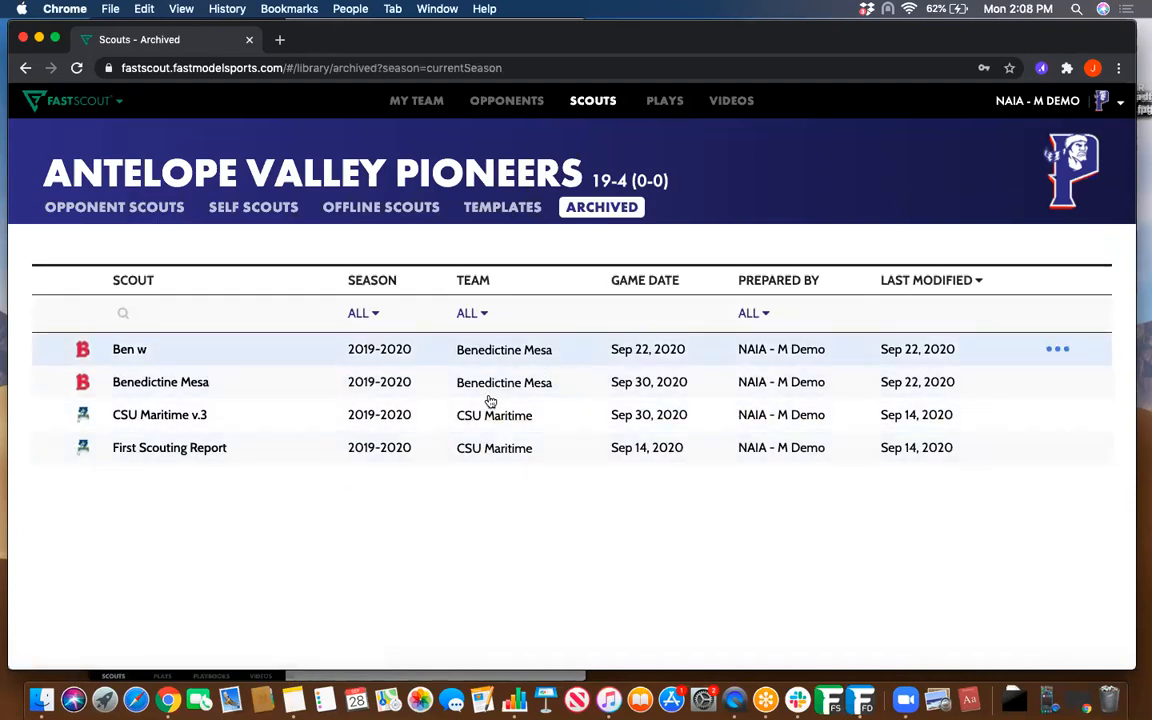
left_click(1055, 450)
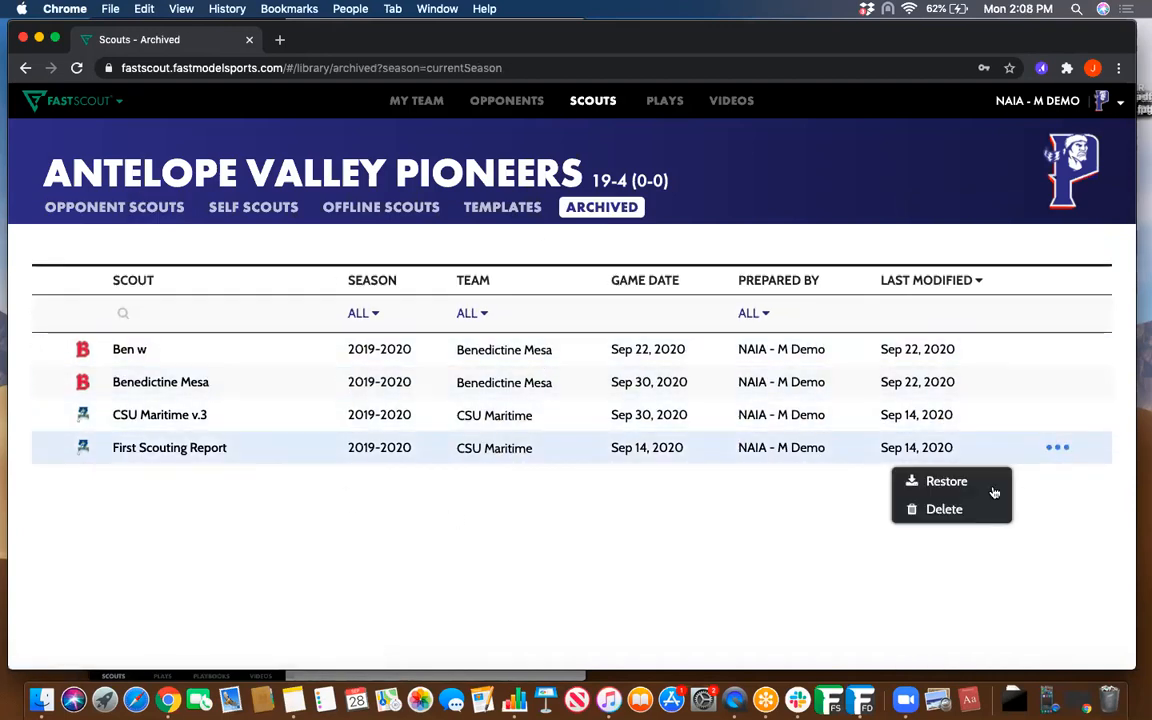
left_click(935, 481)
left_click(90, 203)
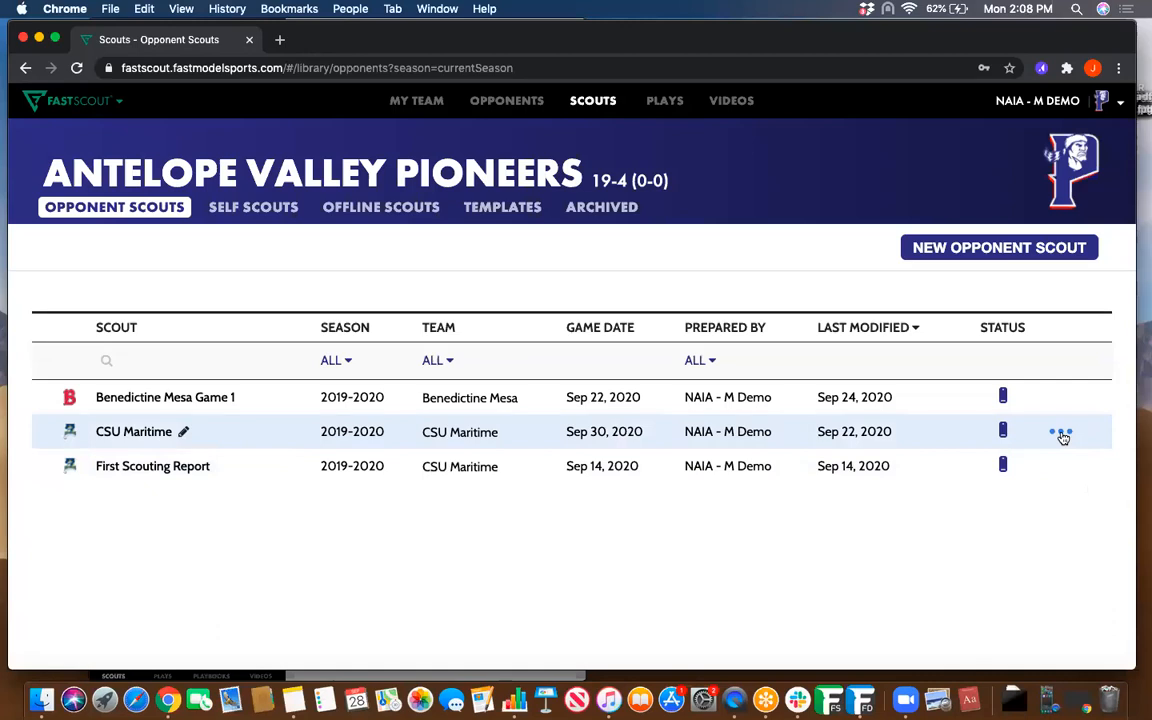
- View the backup versions of the CSU Maritime scout without restoring one, and review the available actions for Benedictine Mesa Game 1
left_click(1061, 434)
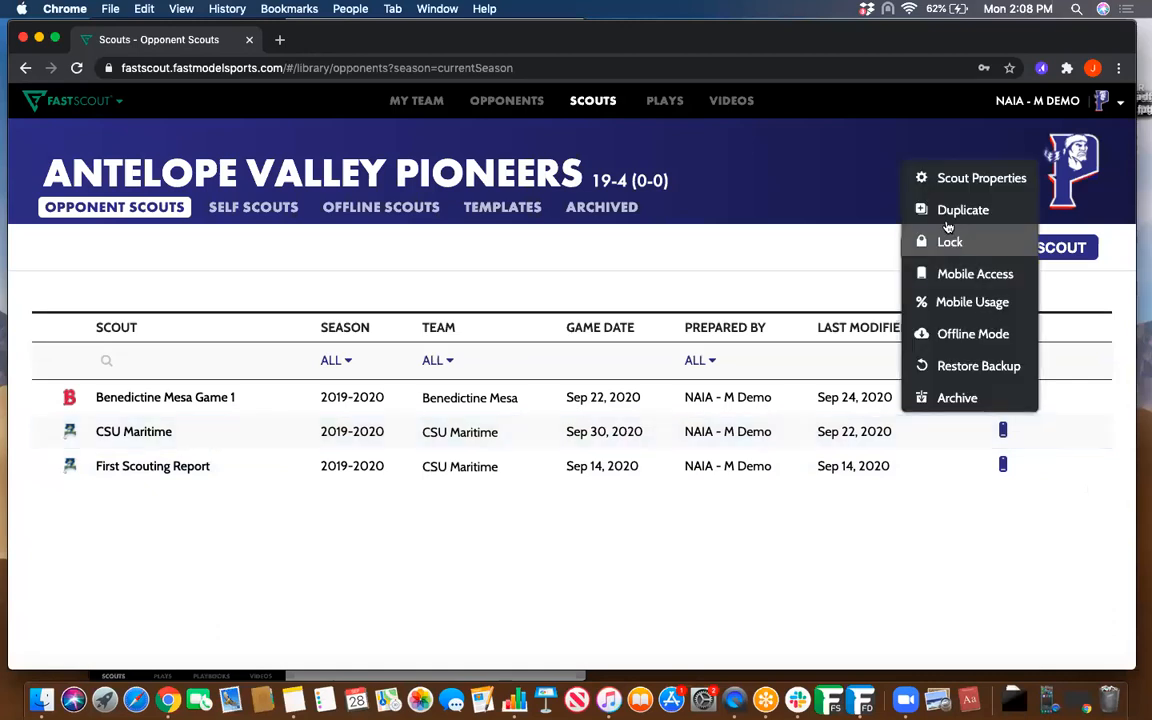
left_click(963, 364)
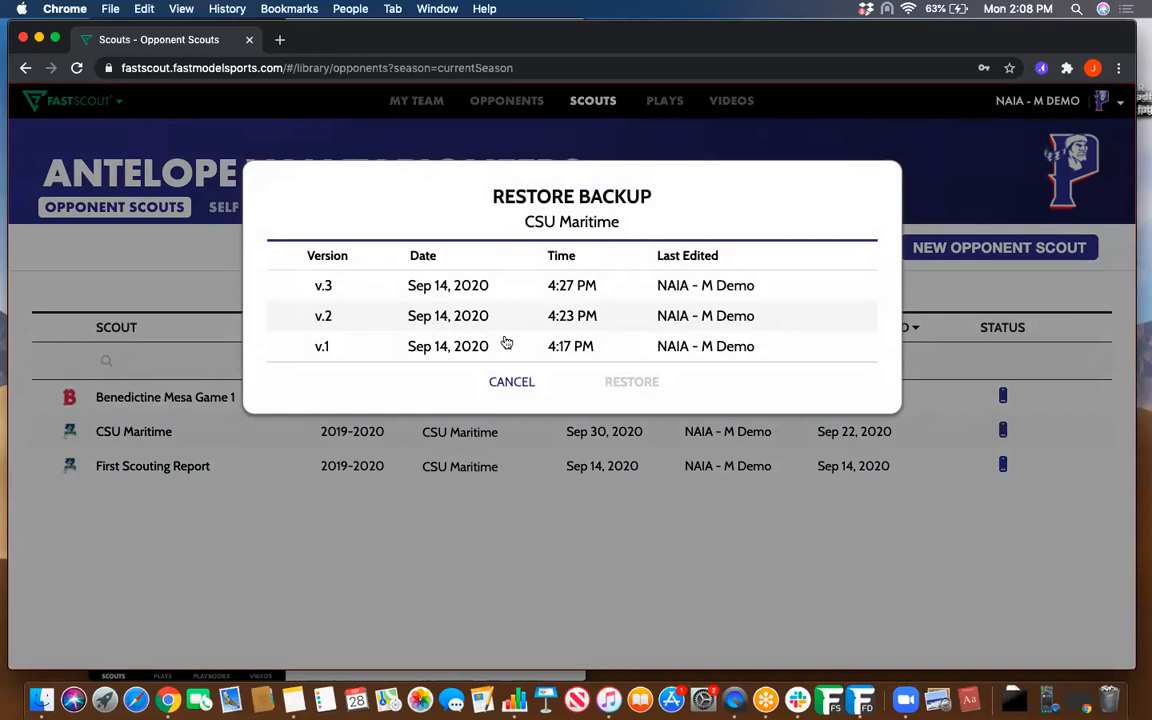
left_click(500, 383)
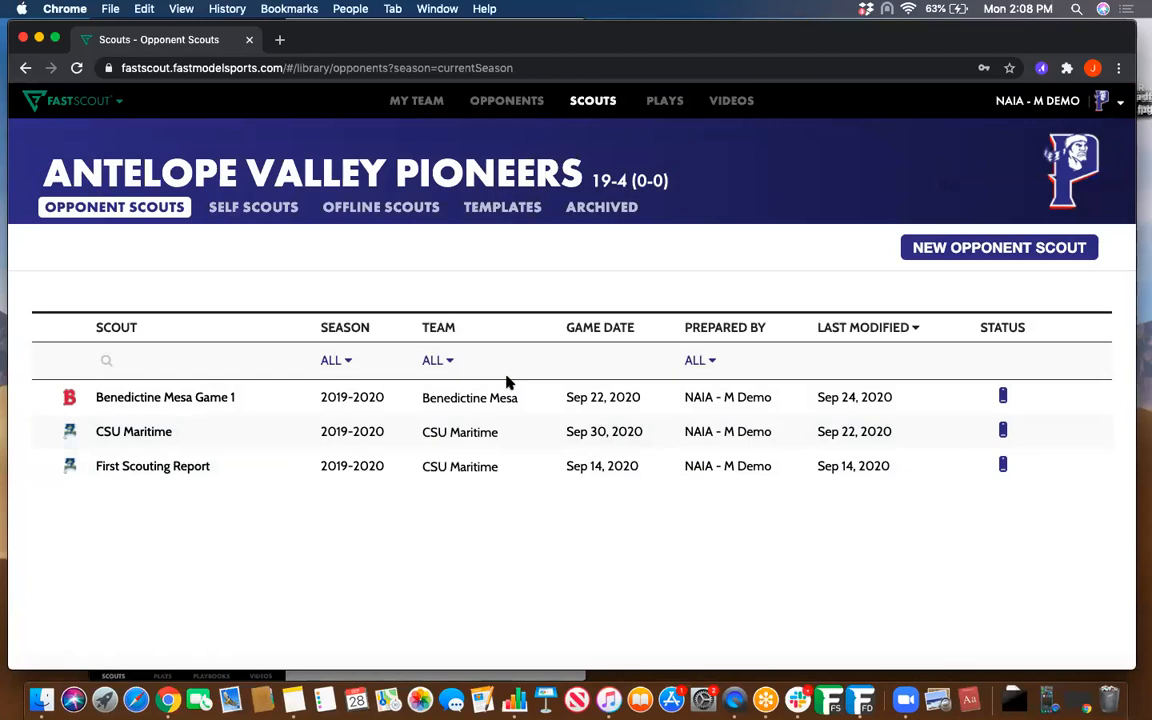
left_click(1060, 399)
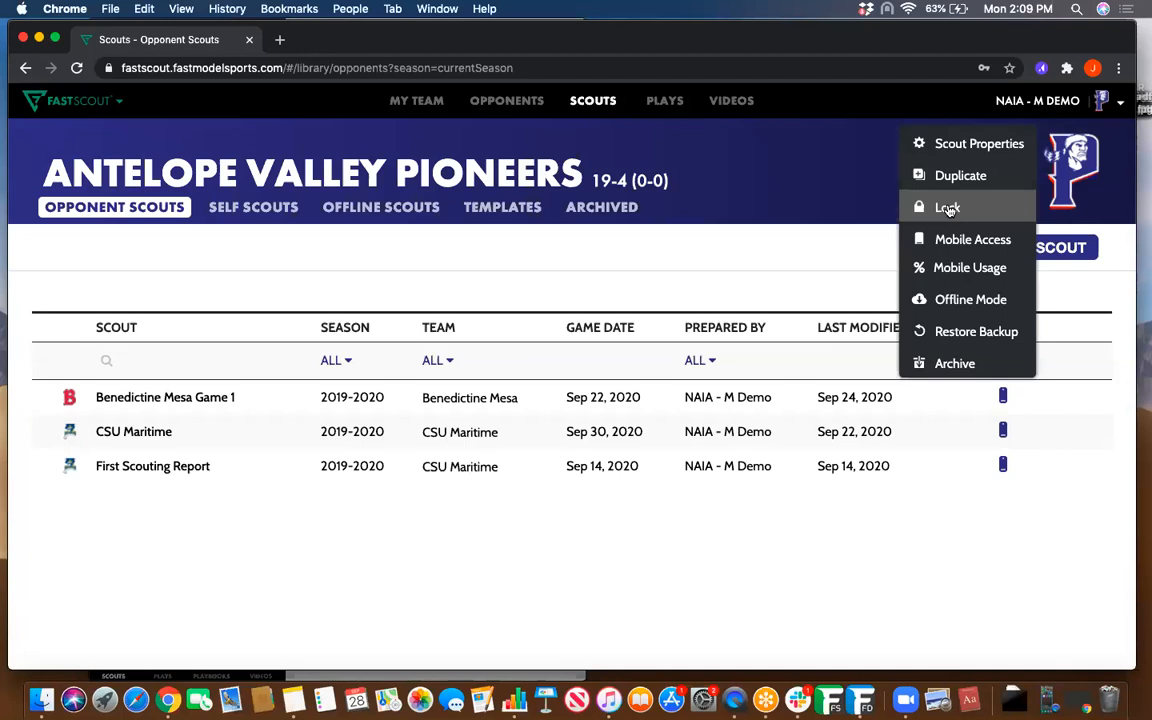
left_click(776, 230)
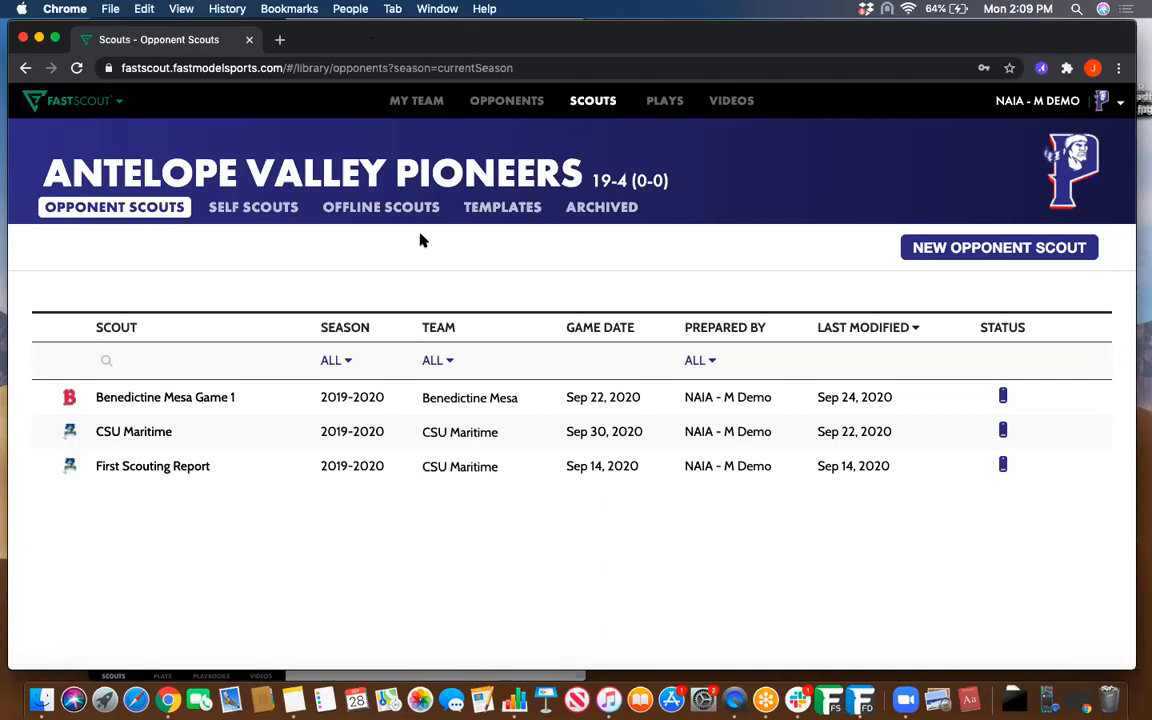
- Start a new opponent scout and choose Benedictine Mesa as the opponent team
left_click(983, 252)
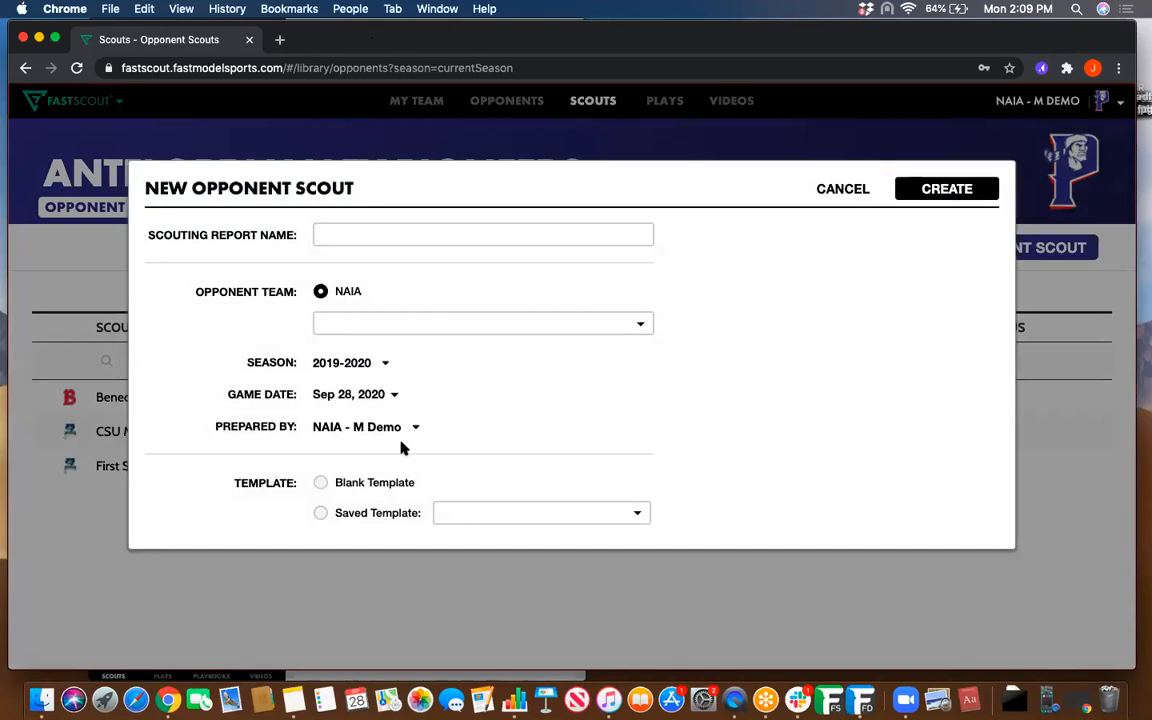
left_click(357, 318)
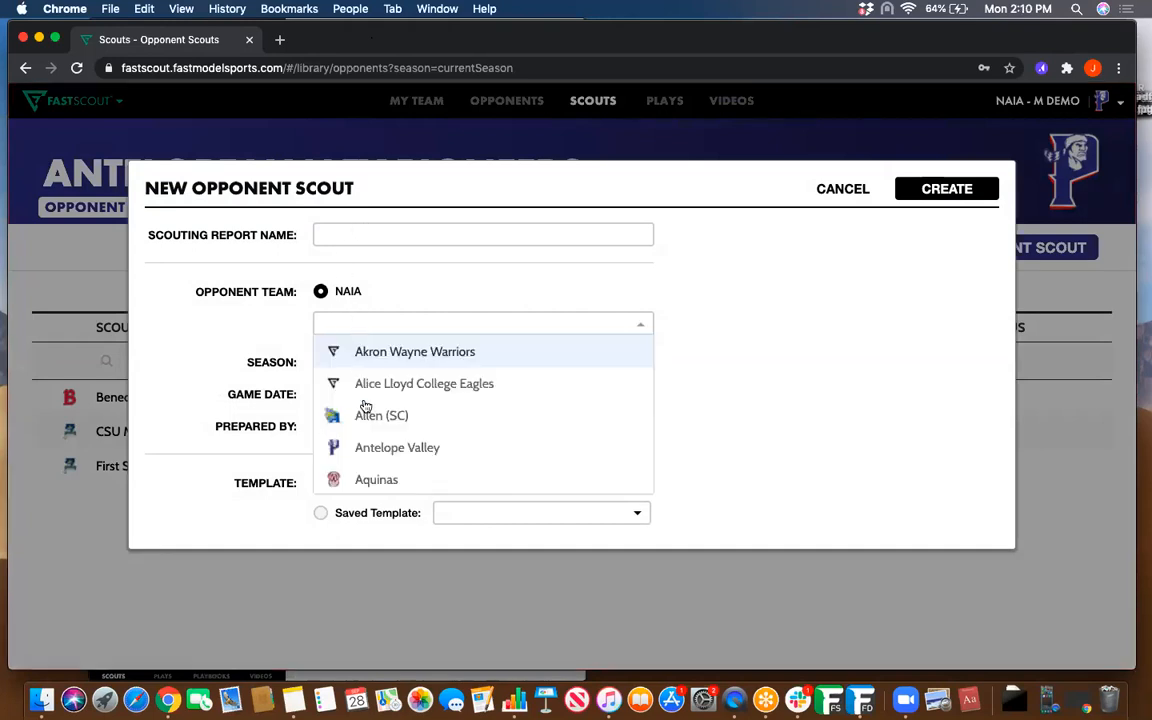
scroll(373, 442, "down", 10)
scroll(374, 441, "up", 10)
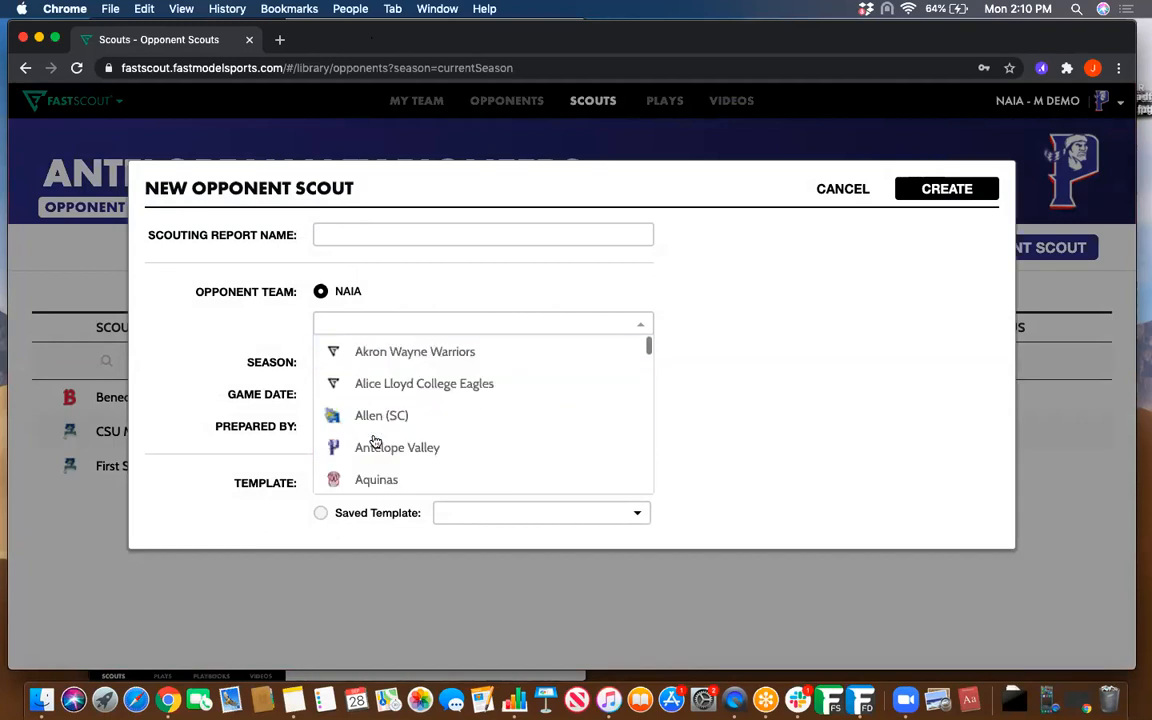
scroll(427, 458, "down", 3)
scroll(427, 458, "down", 3)
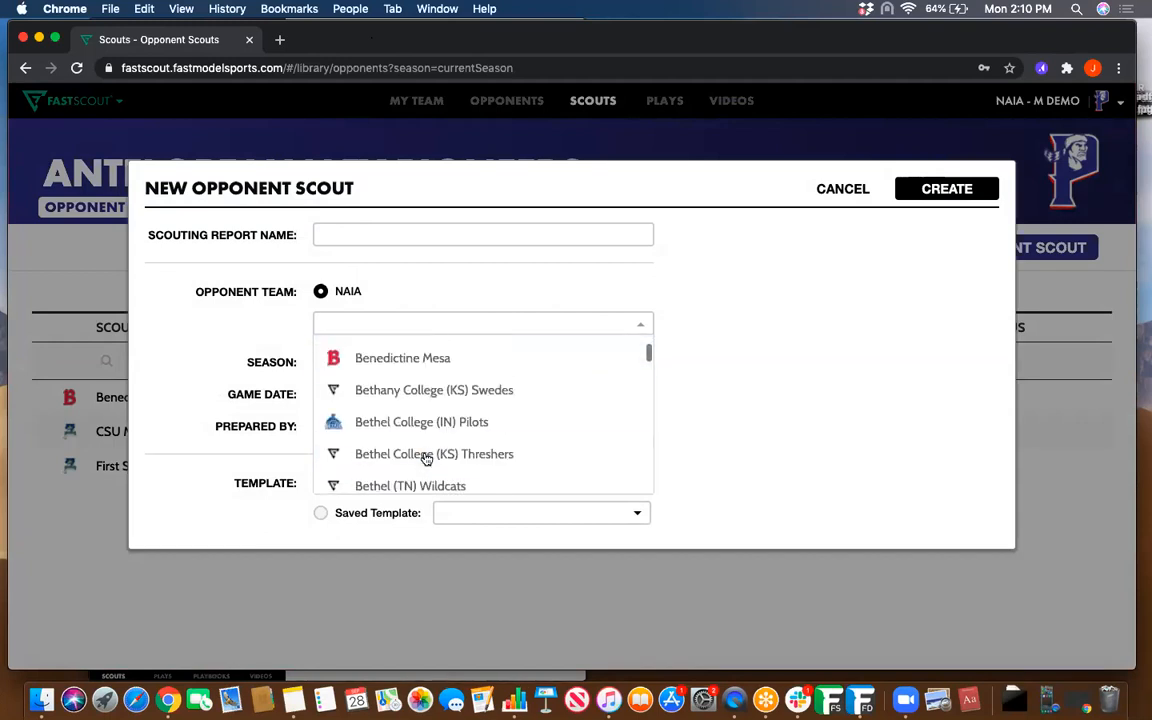
left_click(397, 356)
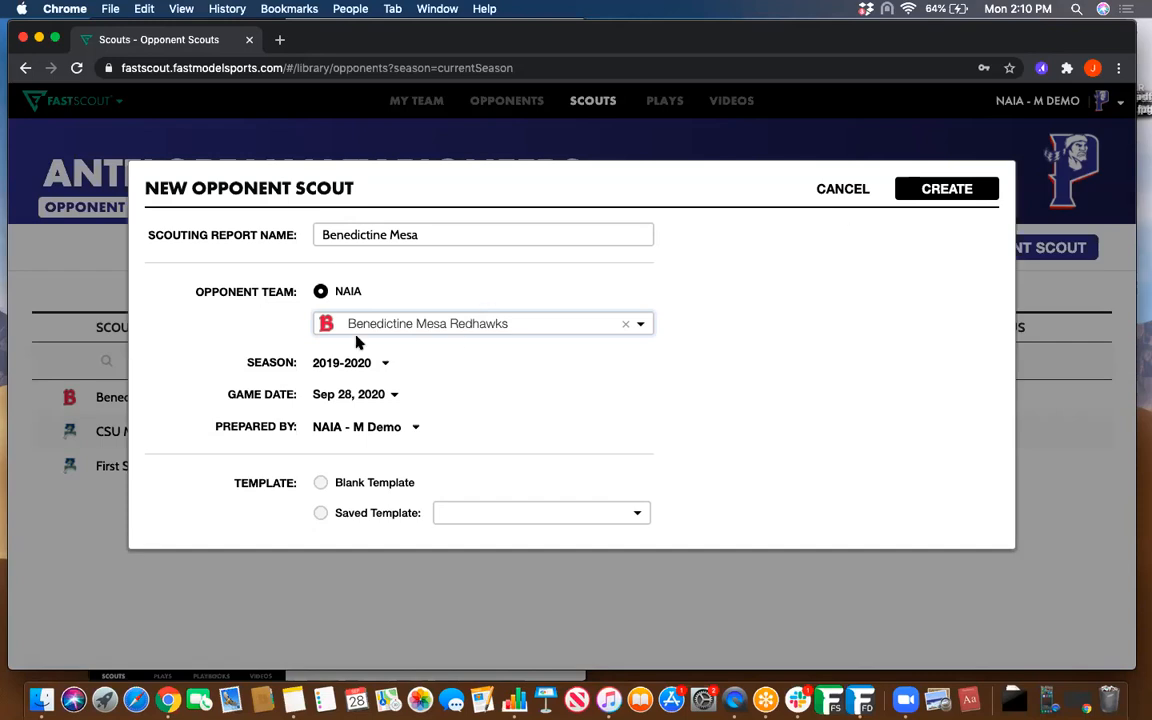
- Base the new scout on the saved NAIA Demo Template and create it
double_click(389, 234)
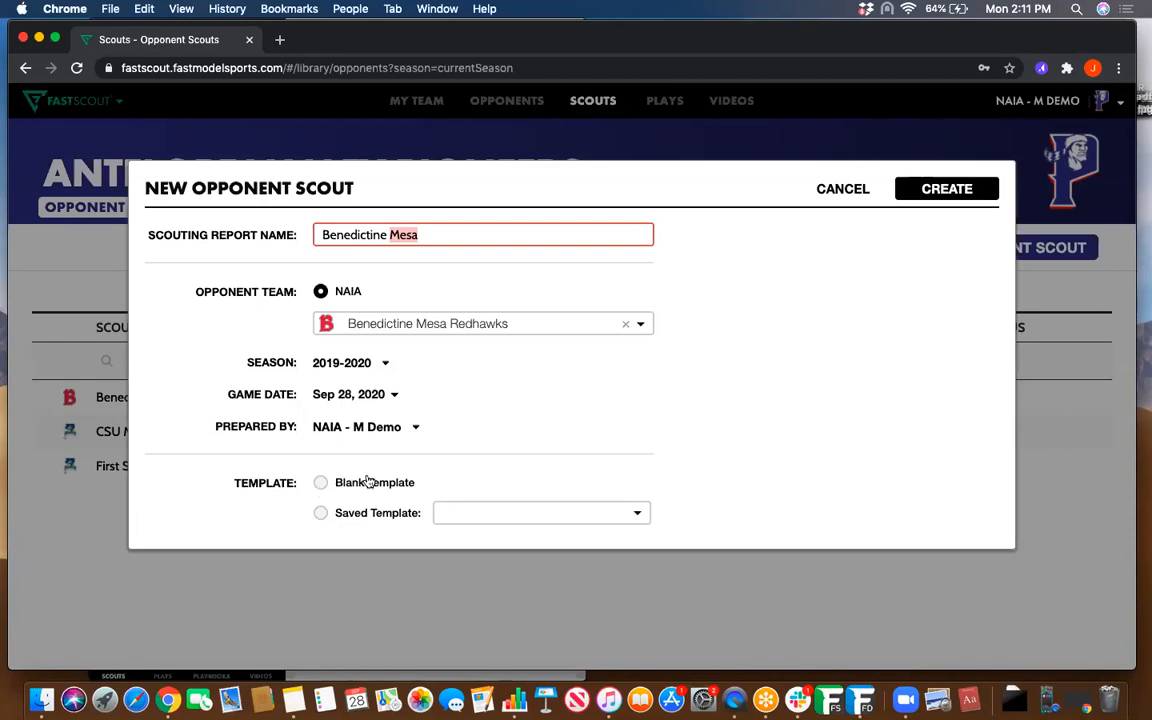
left_click(321, 513)
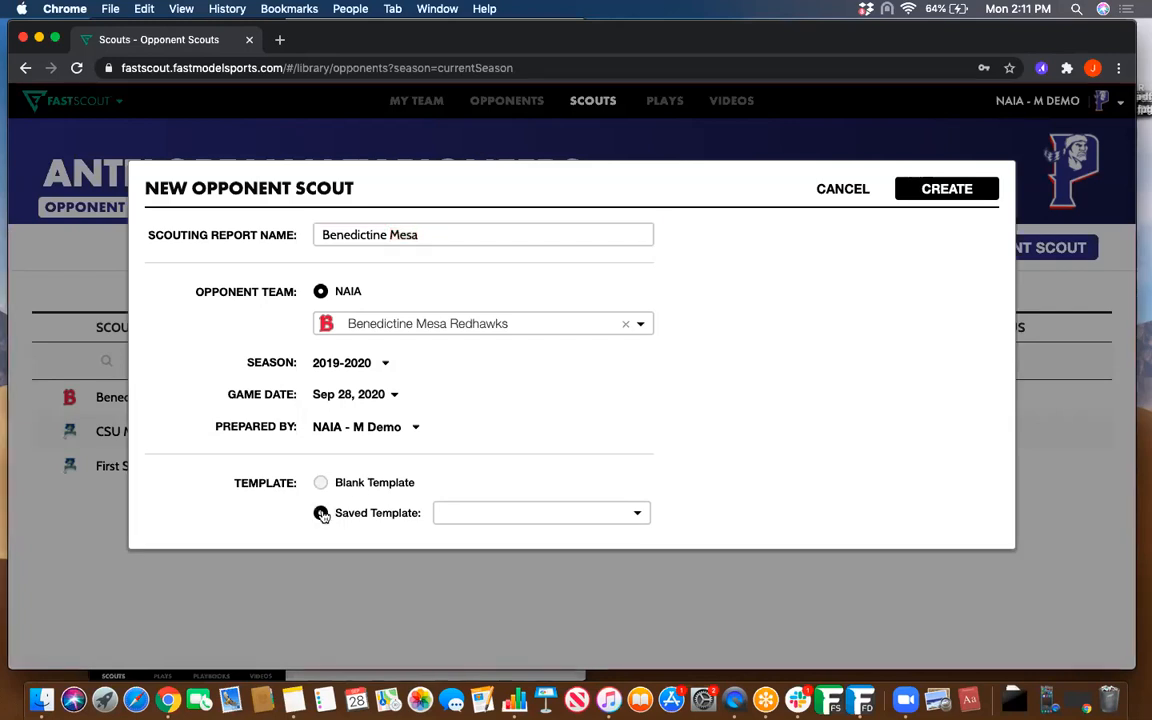
left_click(480, 514)
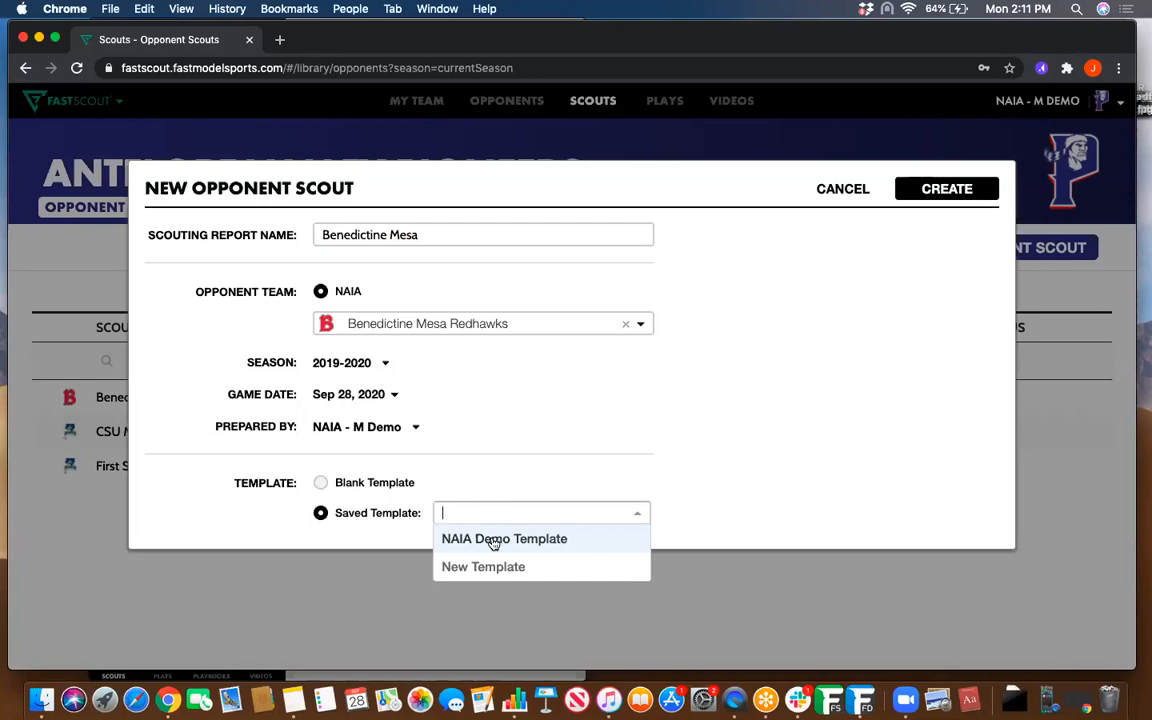
left_click(495, 539)
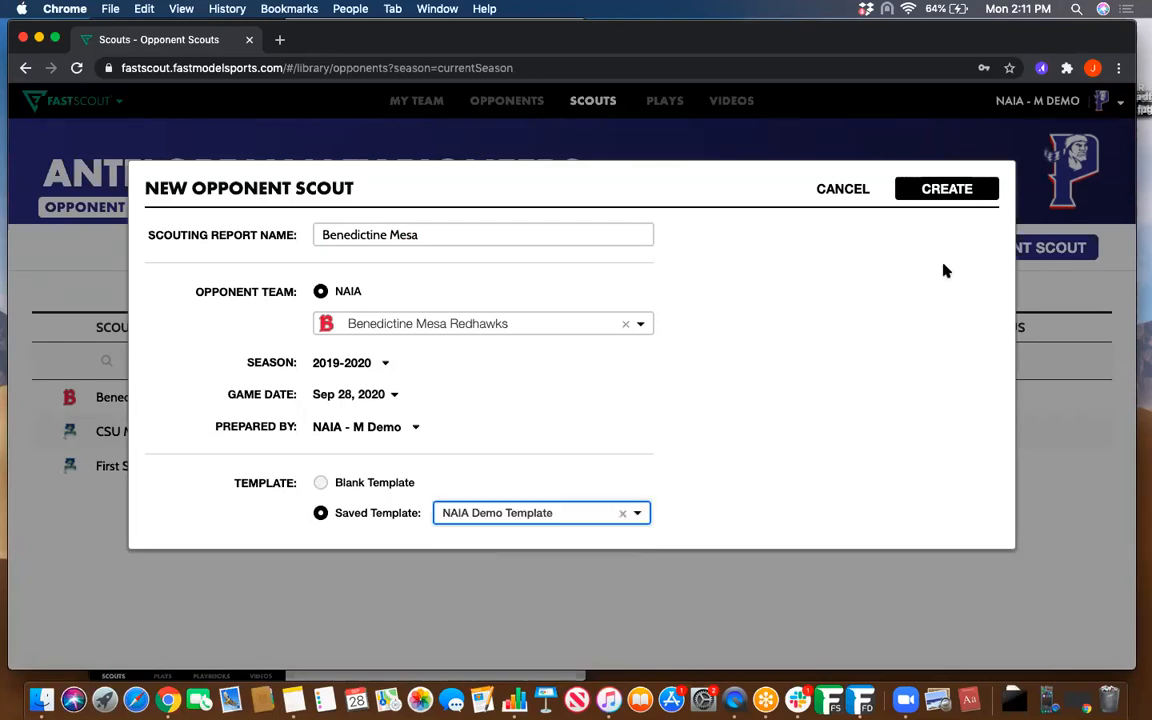
left_click(934, 193)
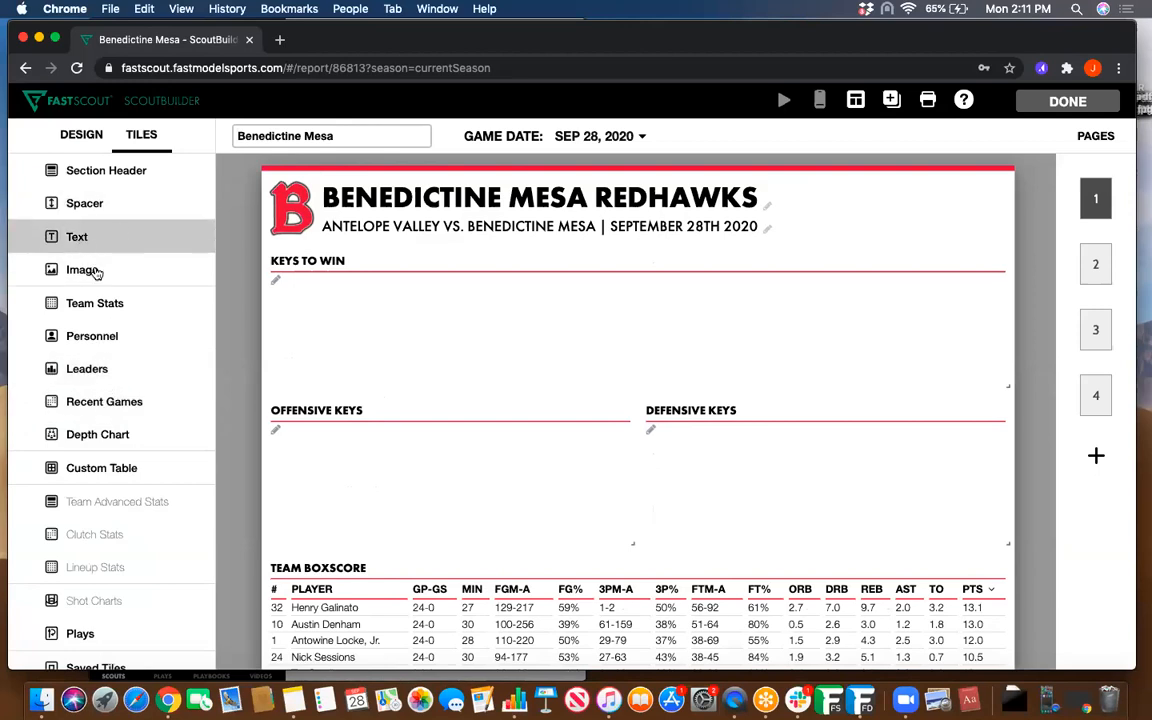
- Look through the new report's pages, examining the key sections, team statistics, play diagrams and player personnel, and return to the first page
left_click_drag(88, 273, 624, 494)
scroll(628, 470, "down", 8)
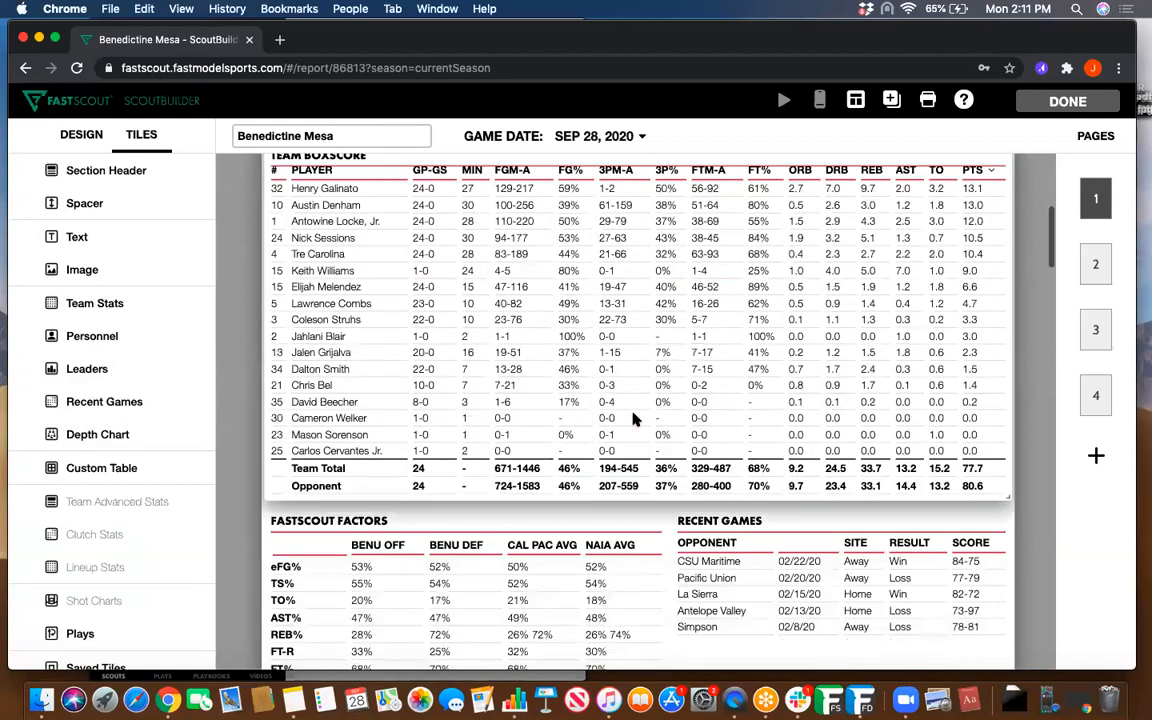
scroll(228, 382, "down", 3)
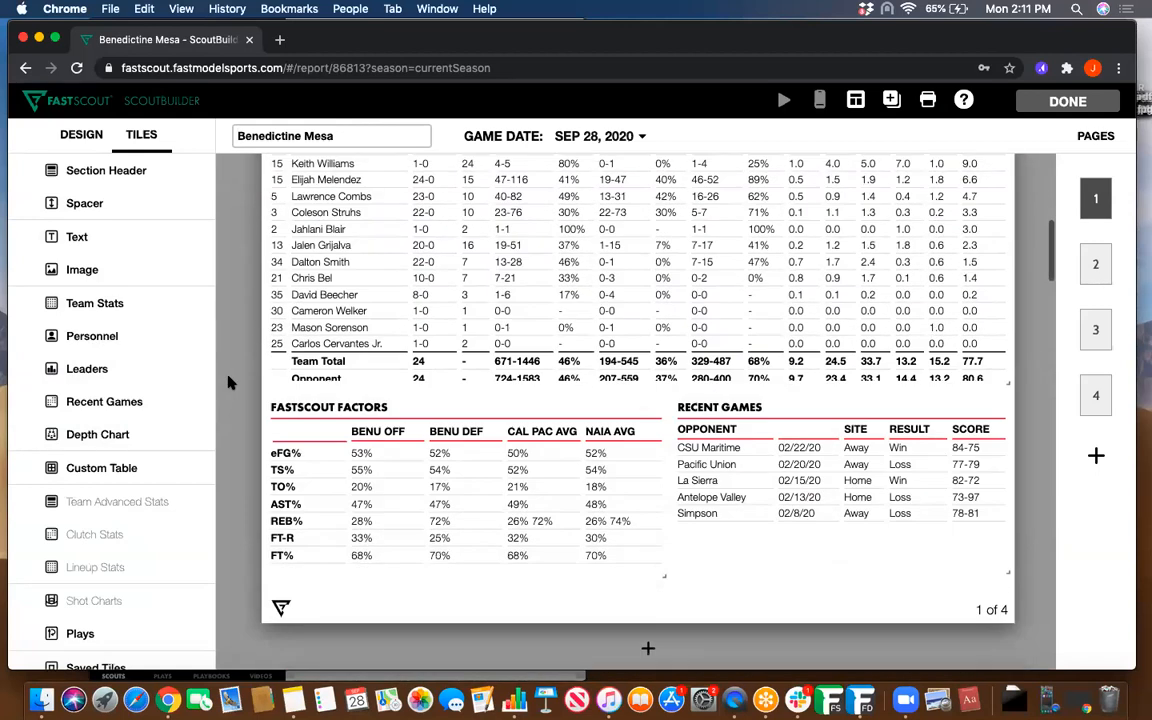
scroll(228, 382, "up", 10)
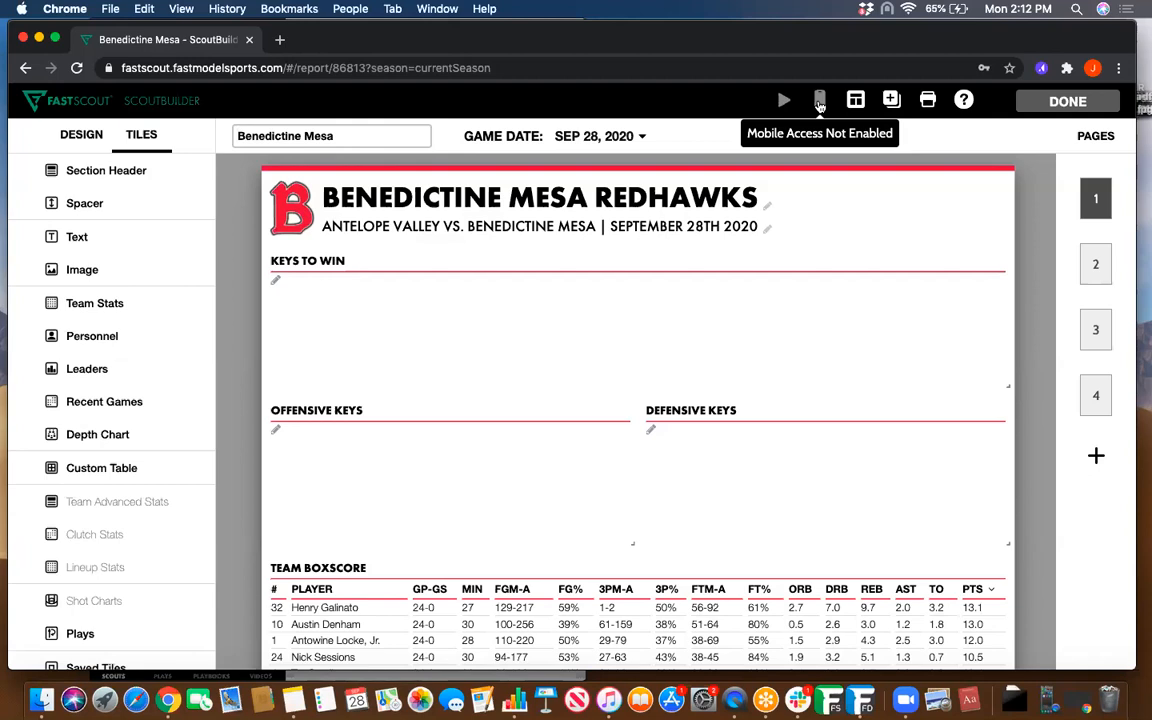
scroll(1030, 372, "down", 5)
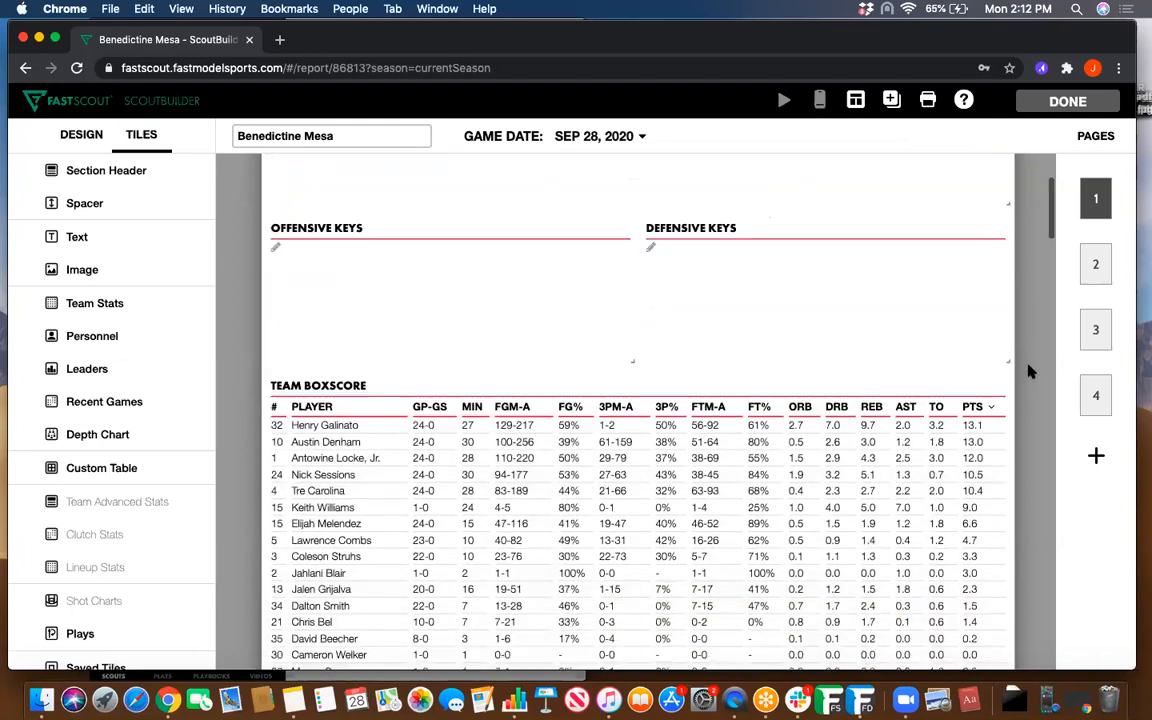
scroll(1030, 372, "down", 5)
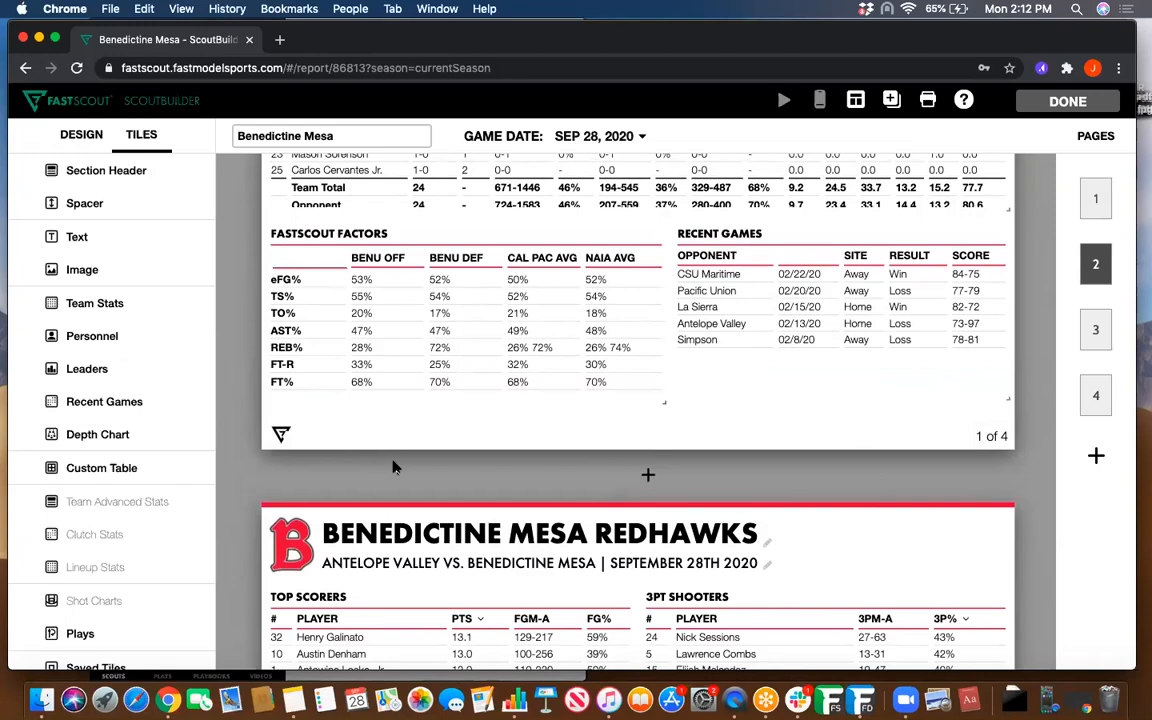
scroll(470, 494, "down", 10)
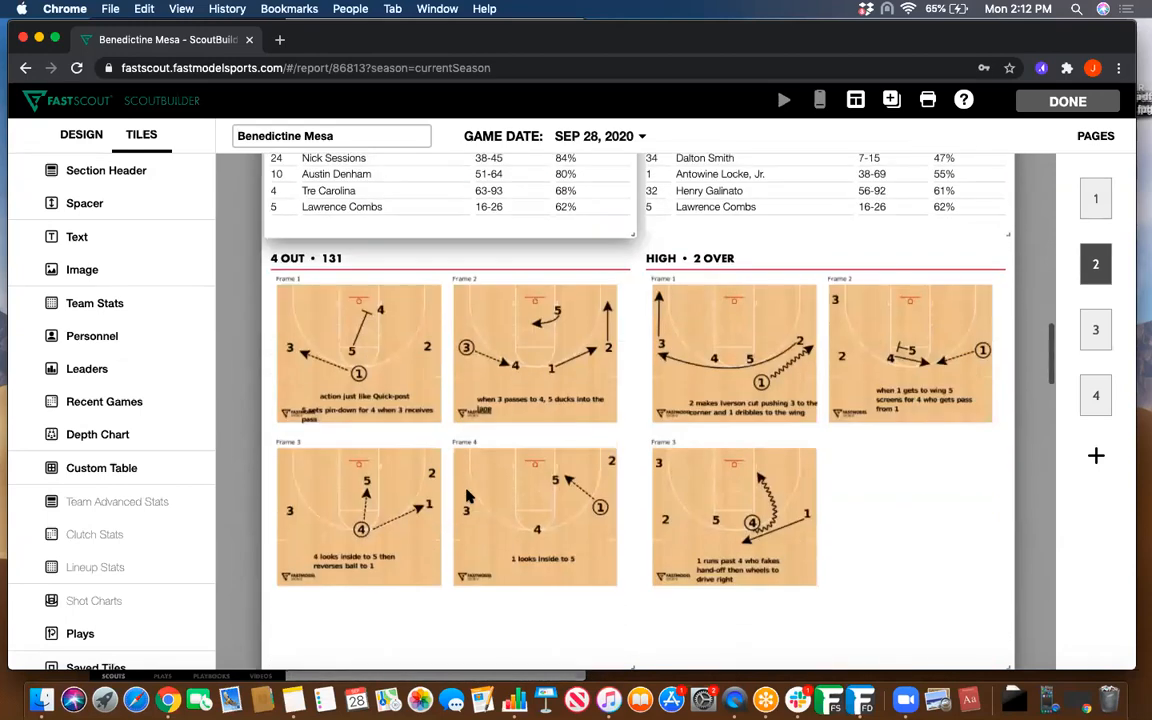
scroll(467, 495, "down", 10)
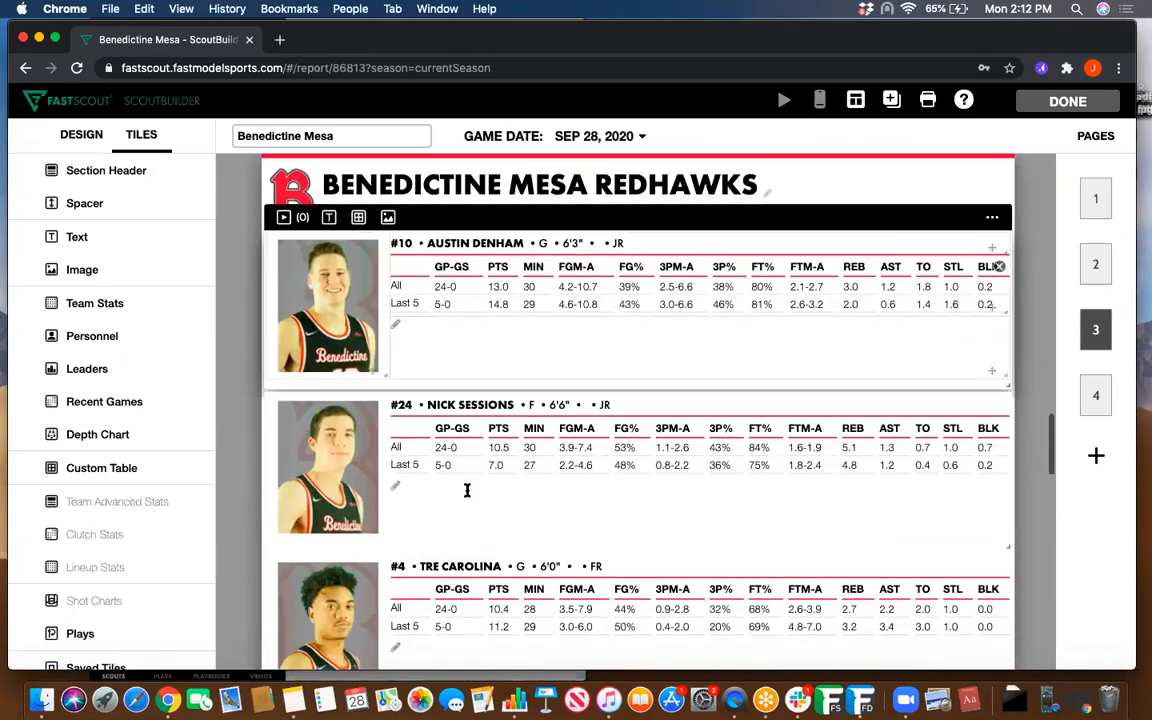
scroll(467, 490, "up", 15)
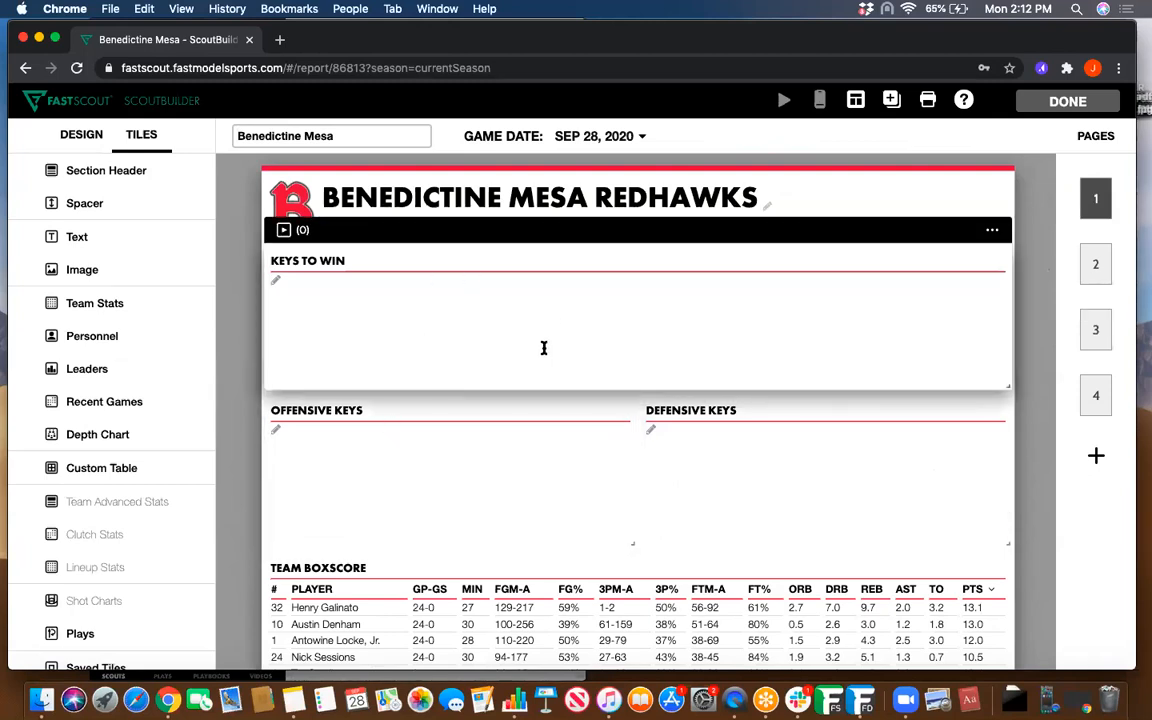
- Retitle the Offensive Keys tile "Offensive Keys for the game", and open the Team Boxscore title for editing
left_click(347, 300)
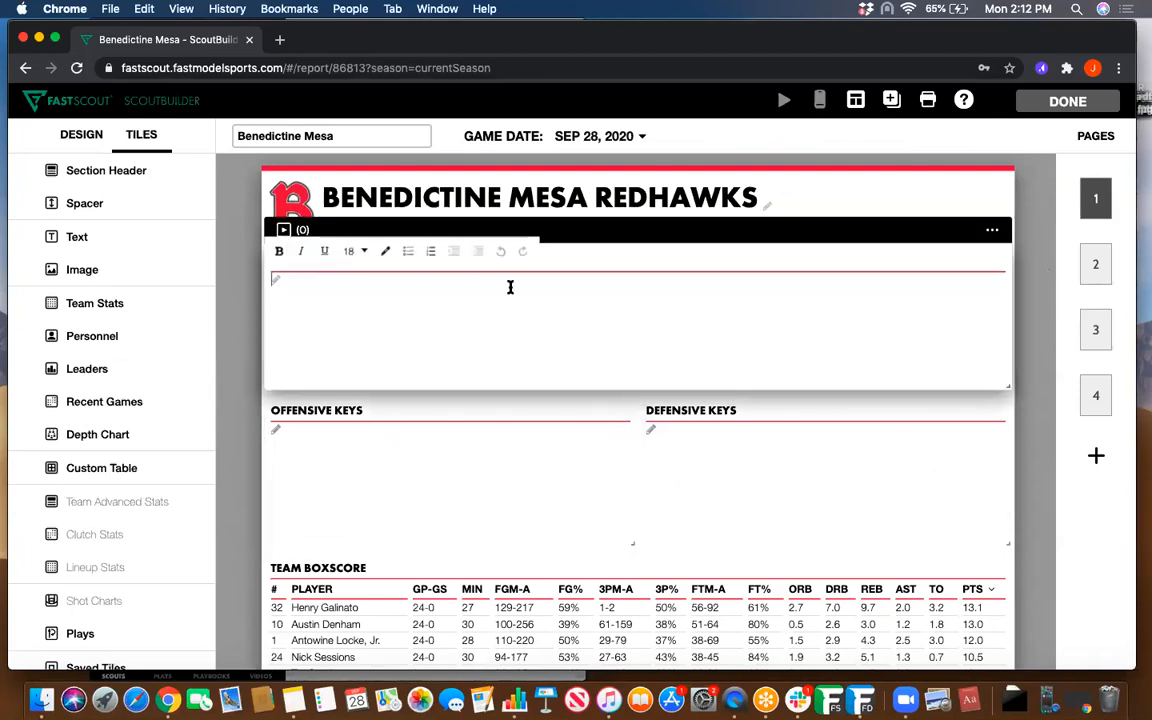
left_click(299, 409)
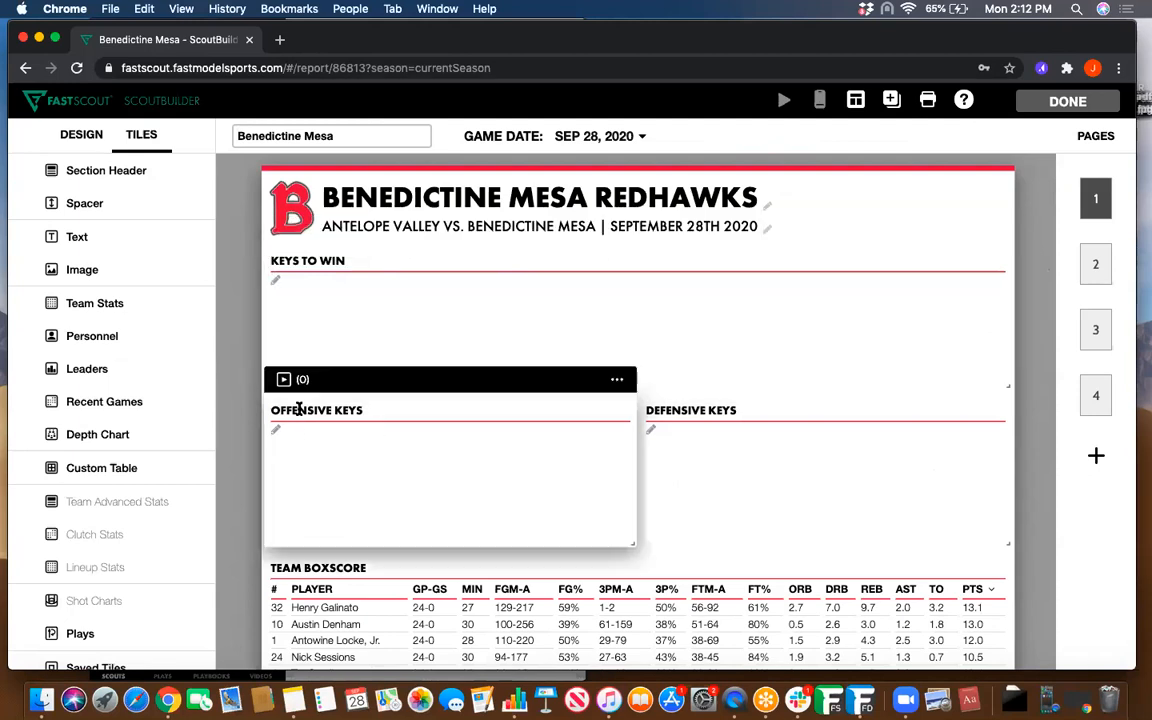
double_click(299, 409)
left_click(299, 409)
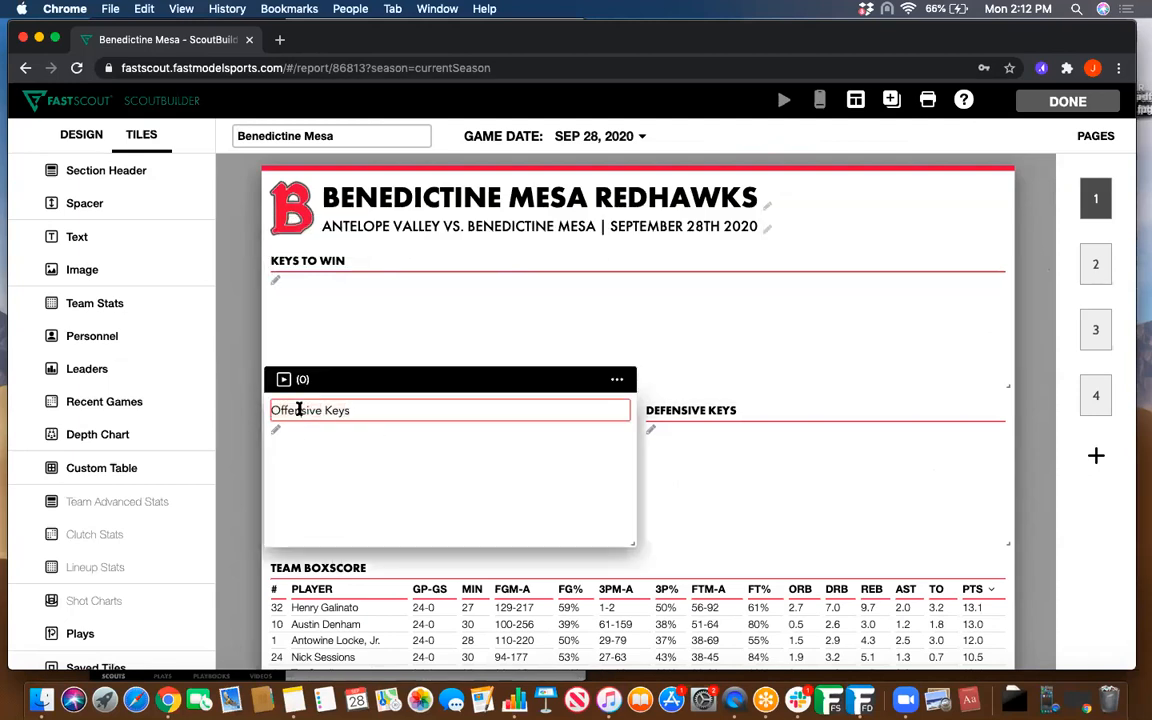
left_click(391, 409)
type("for the game")
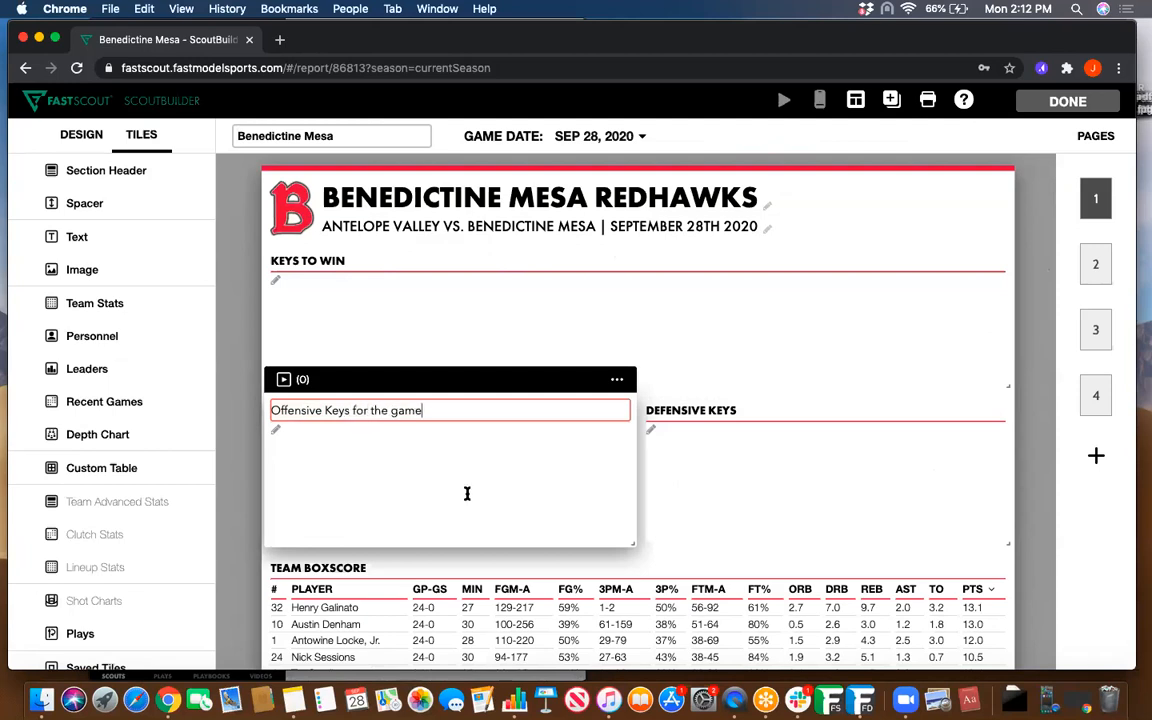
left_click(466, 493)
left_click(705, 476)
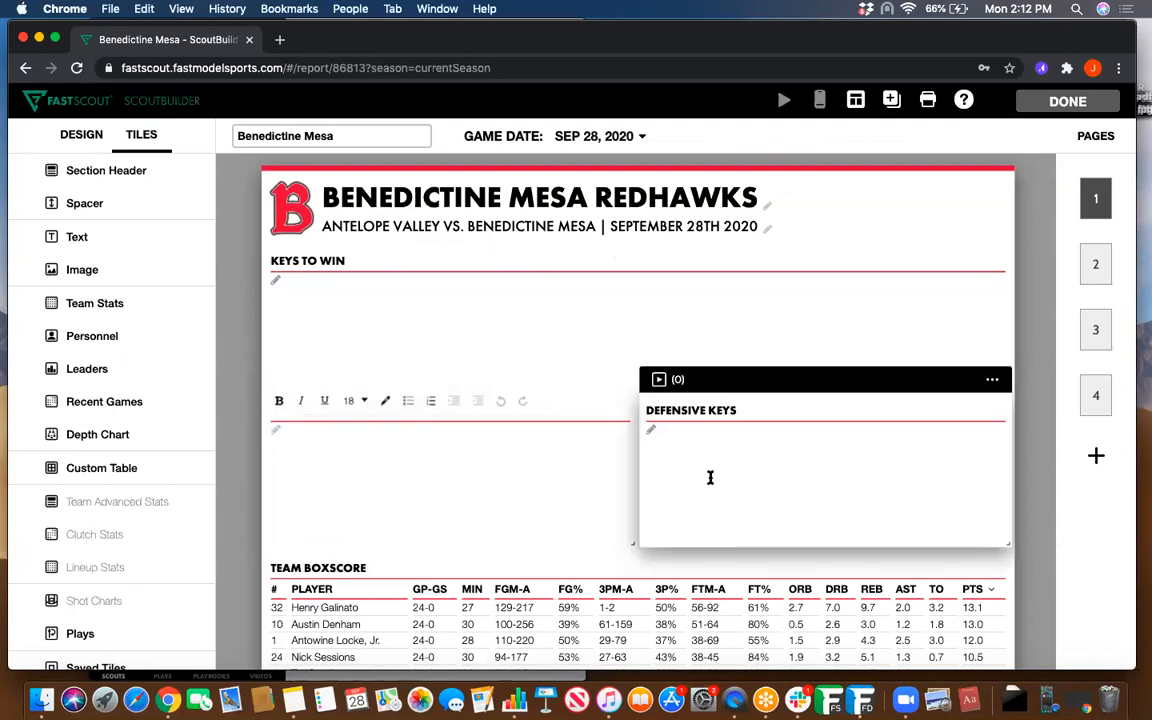
left_click(362, 402)
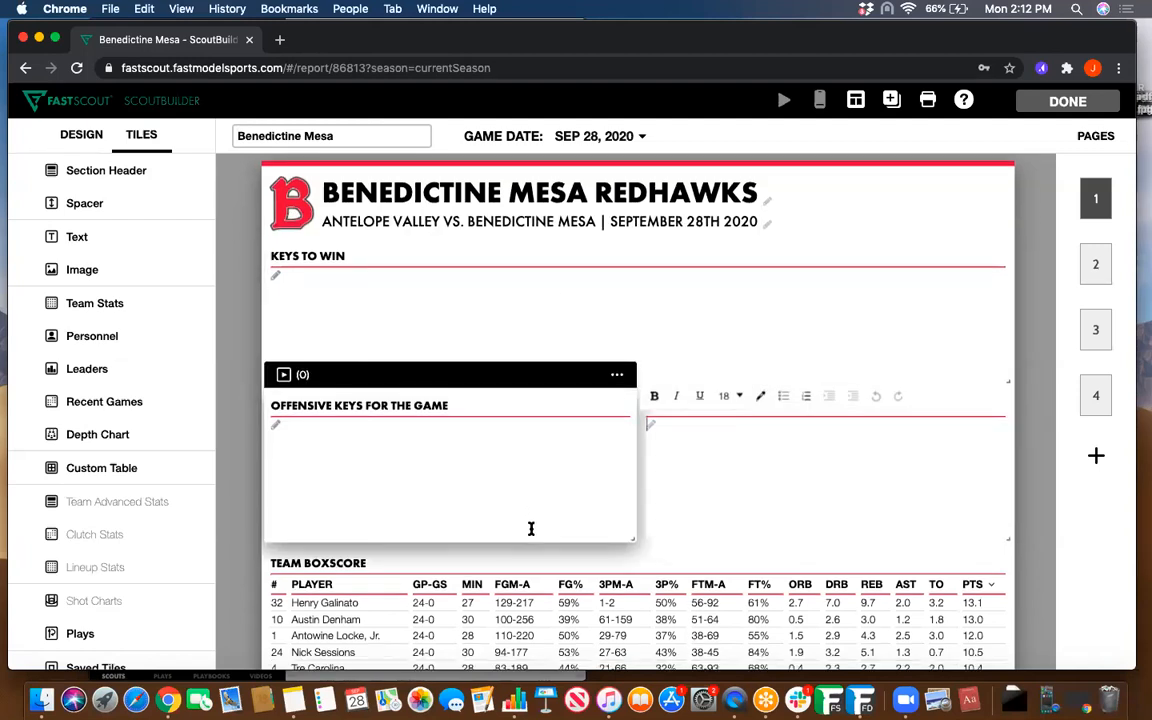
scroll(301, 458, "down", 2)
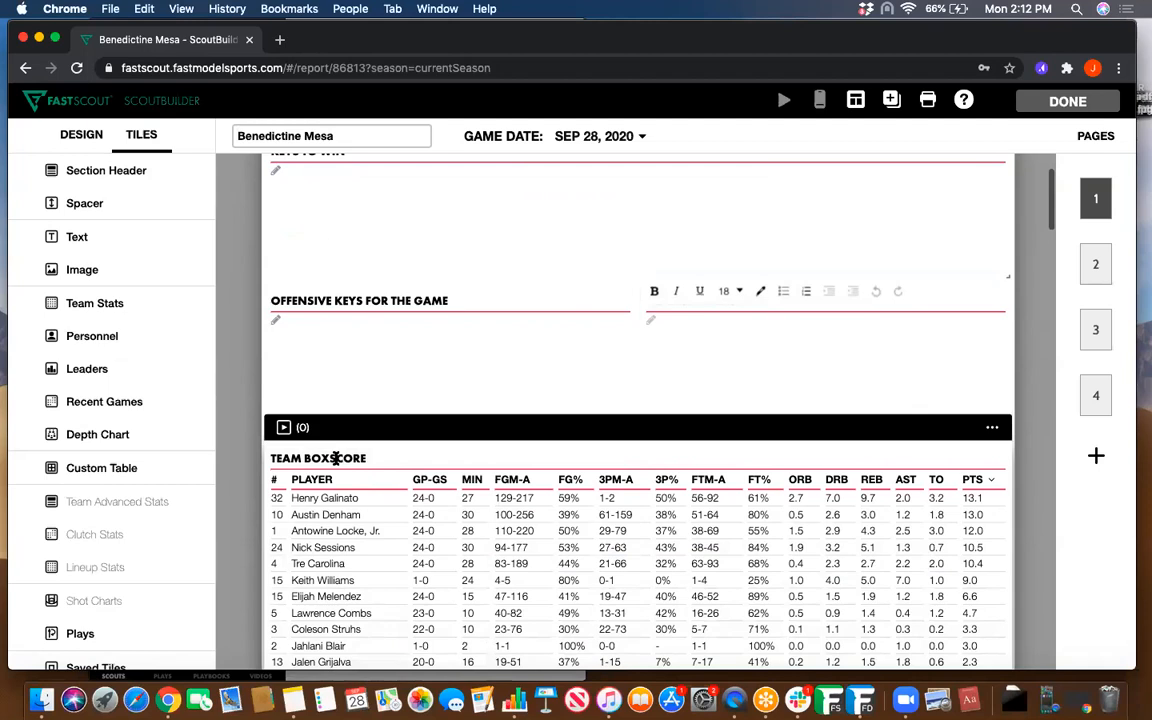
double_click(336, 458)
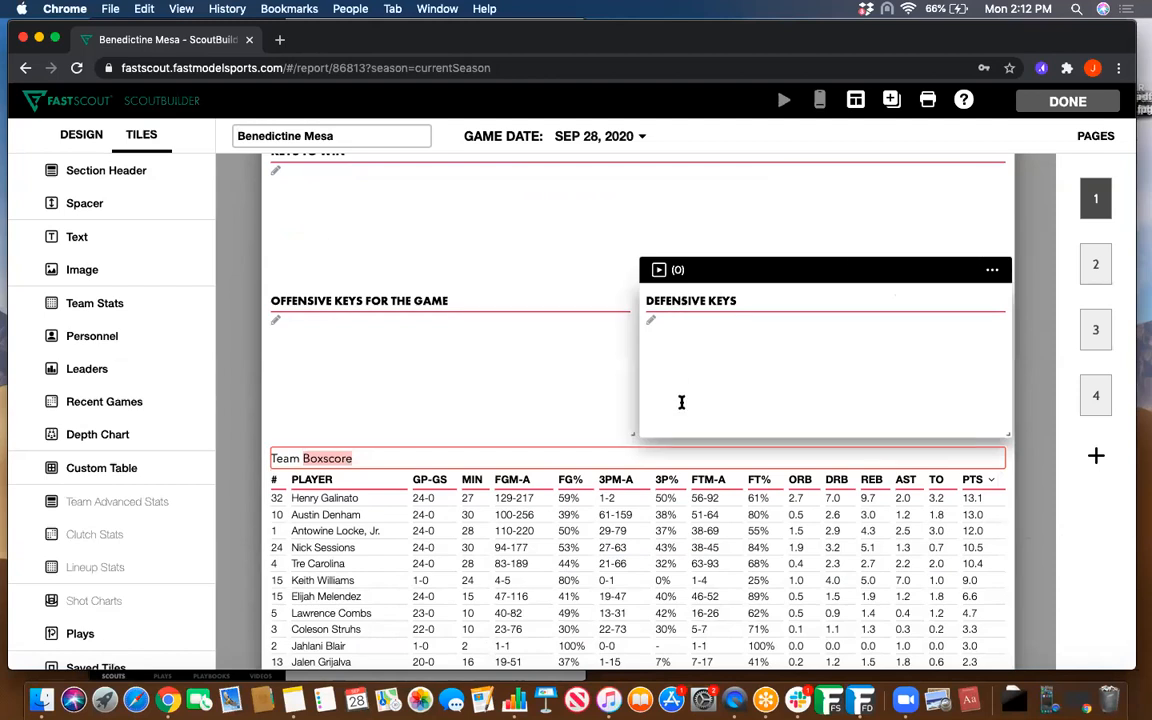
- Try the Keys to Win tile below the offensive and defensive keys, and return it above them
scroll(411, 237, "up", 3)
left_click_drag(450, 288, 455, 466)
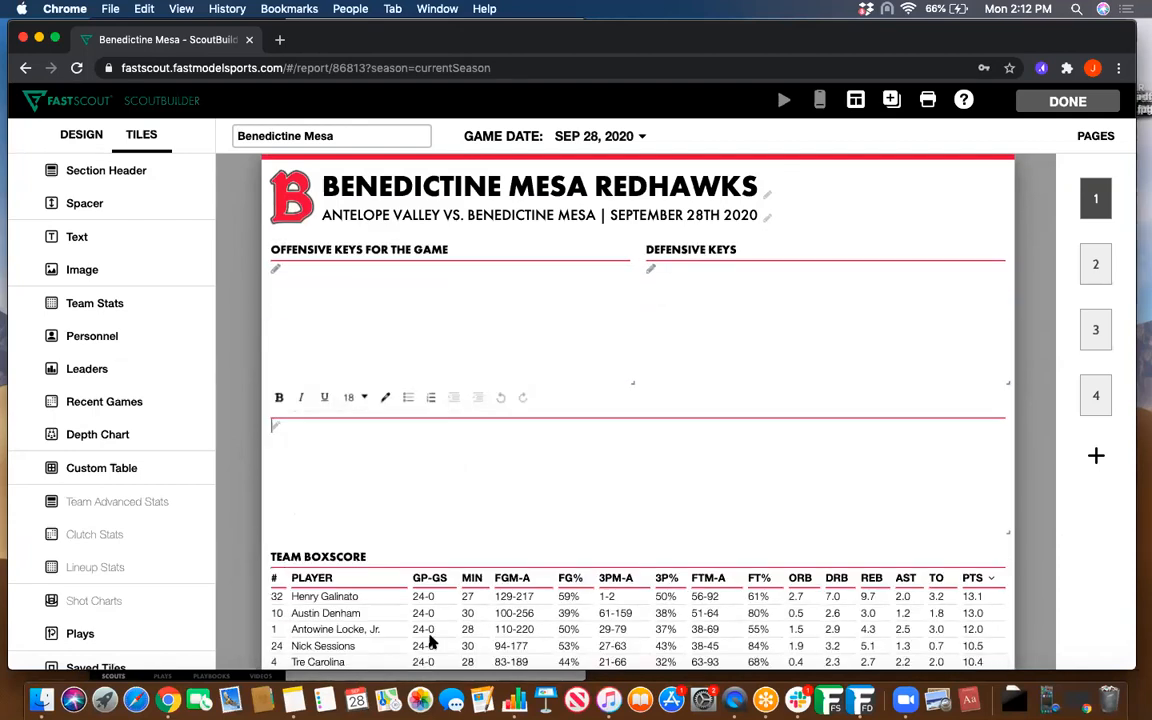
left_click_drag(577, 381, 580, 297)
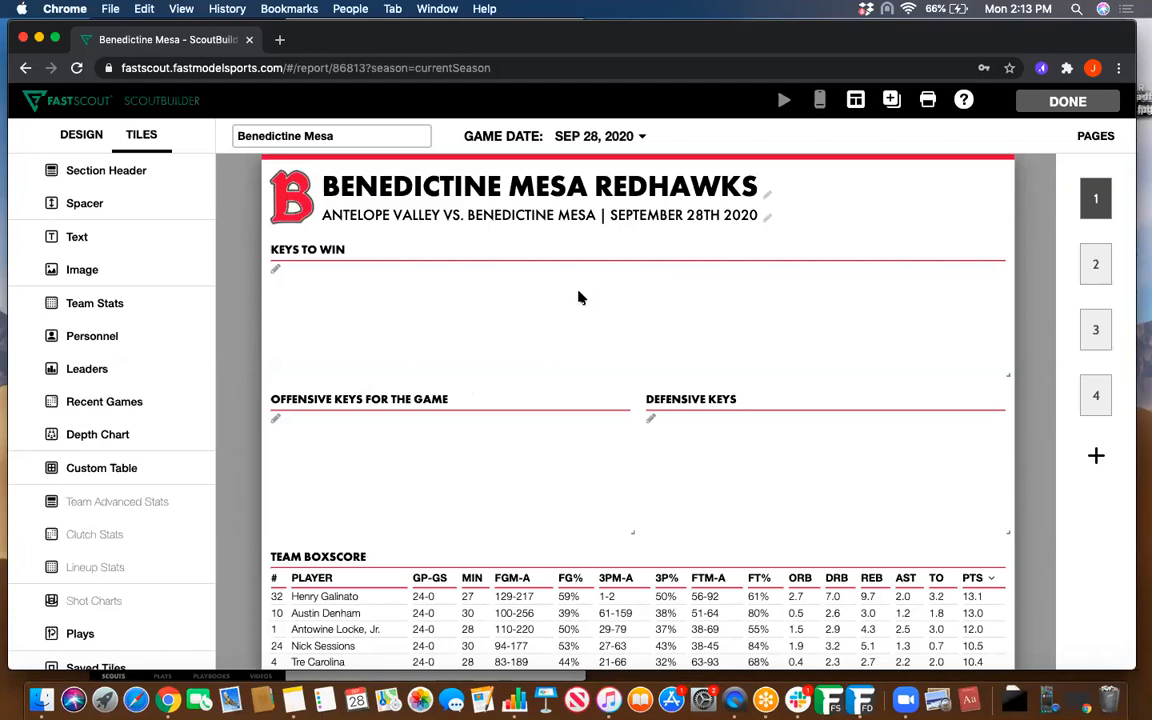
- Make the Keys to Win tile on the first page slightly taller
mouse_move(1007, 374)
left_mouse_down()
mouse_move(759, 361)
mouse_move(875, 399)
mouse_move(973, 323)
mouse_move(991, 329)
mouse_move(995, 386)
left_mouse_up()
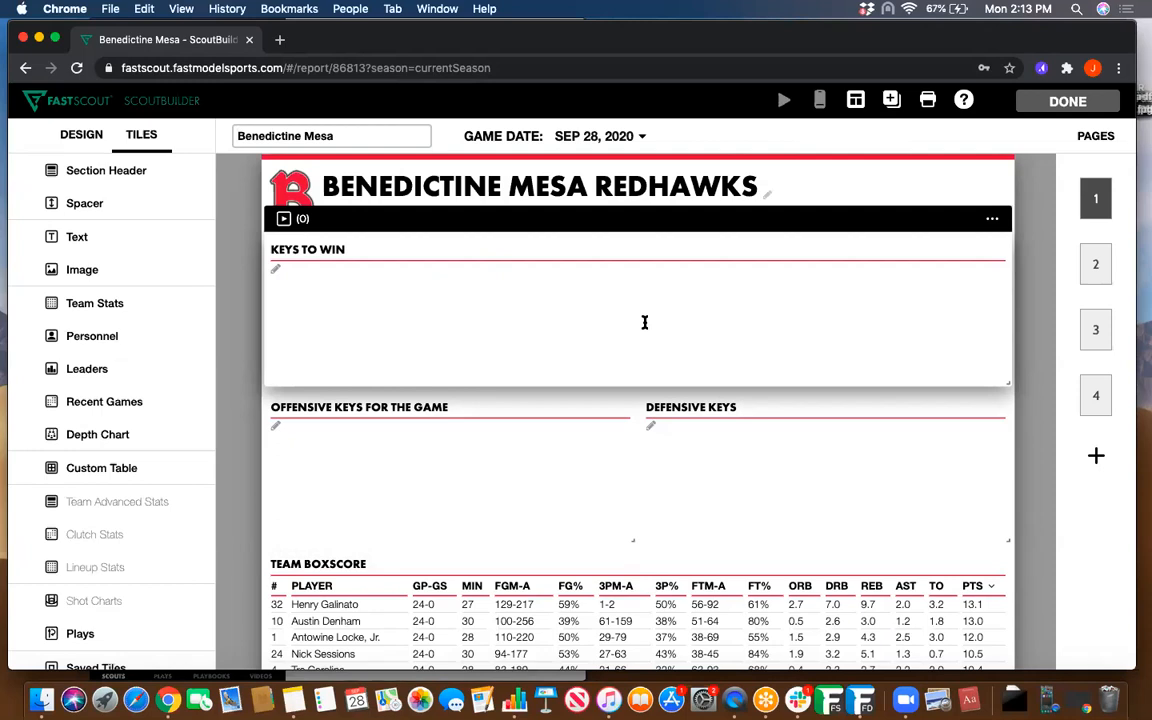
scroll(644, 322, "down", 5)
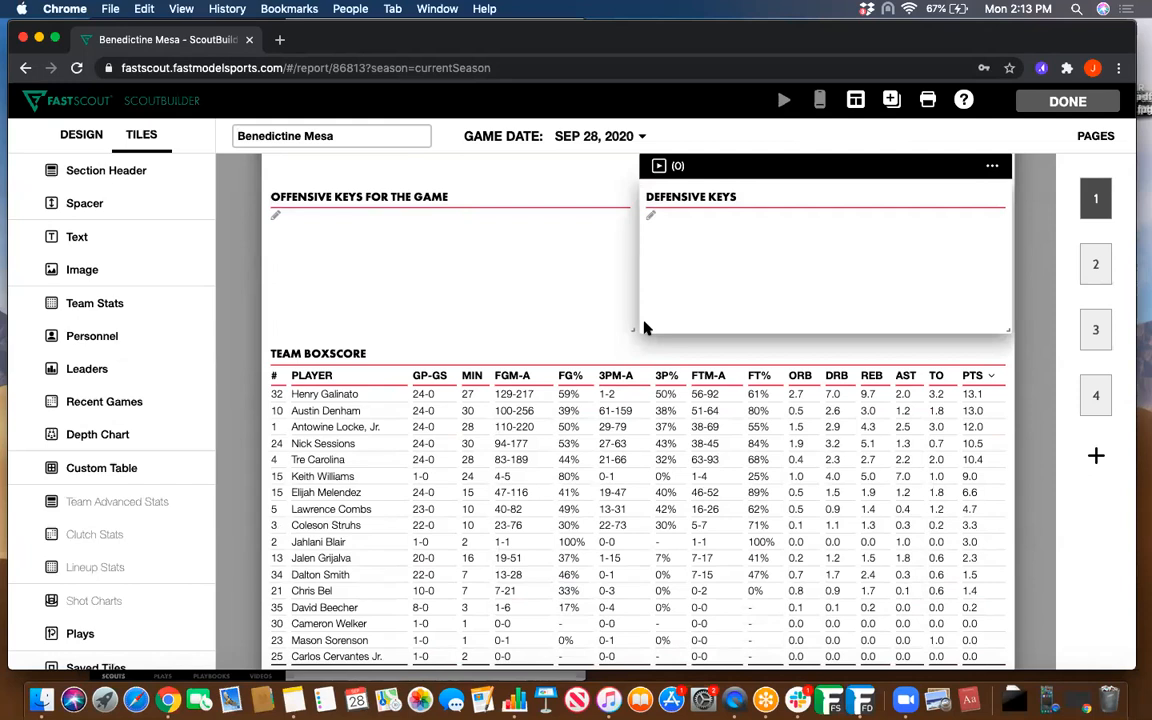
- Limit the Team Boxscore tile's games to the last 8 in its settings
scroll(450, 332, "down", 3)
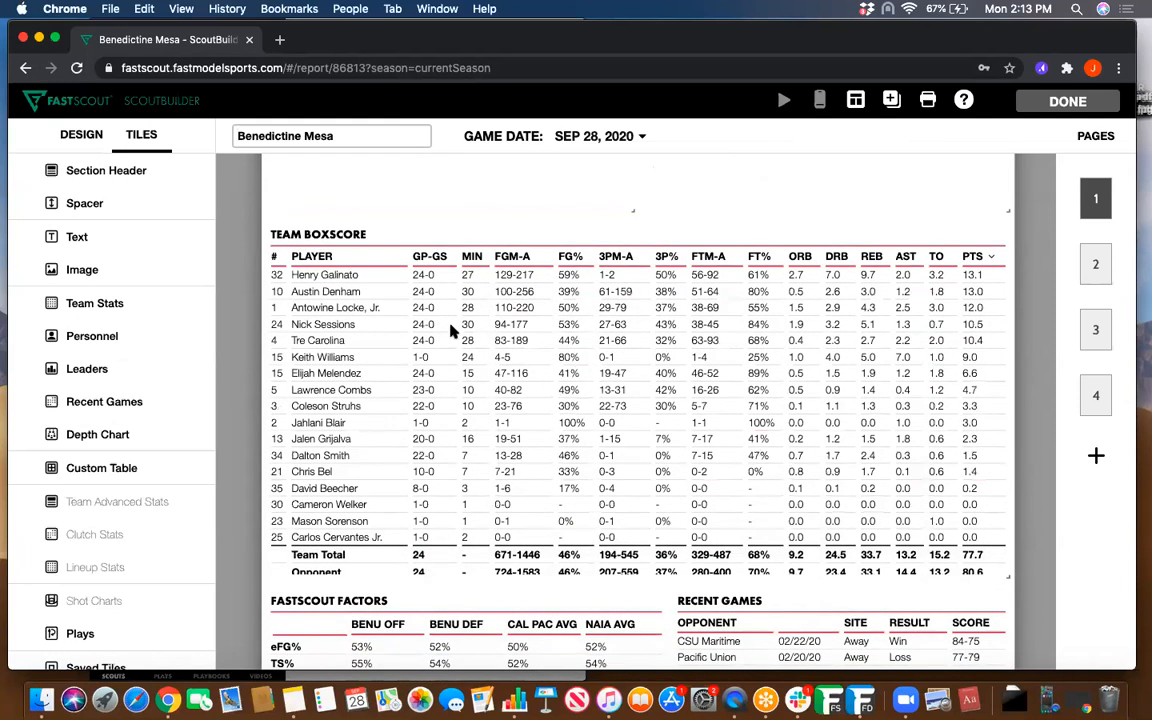
mouse_move(993, 207)
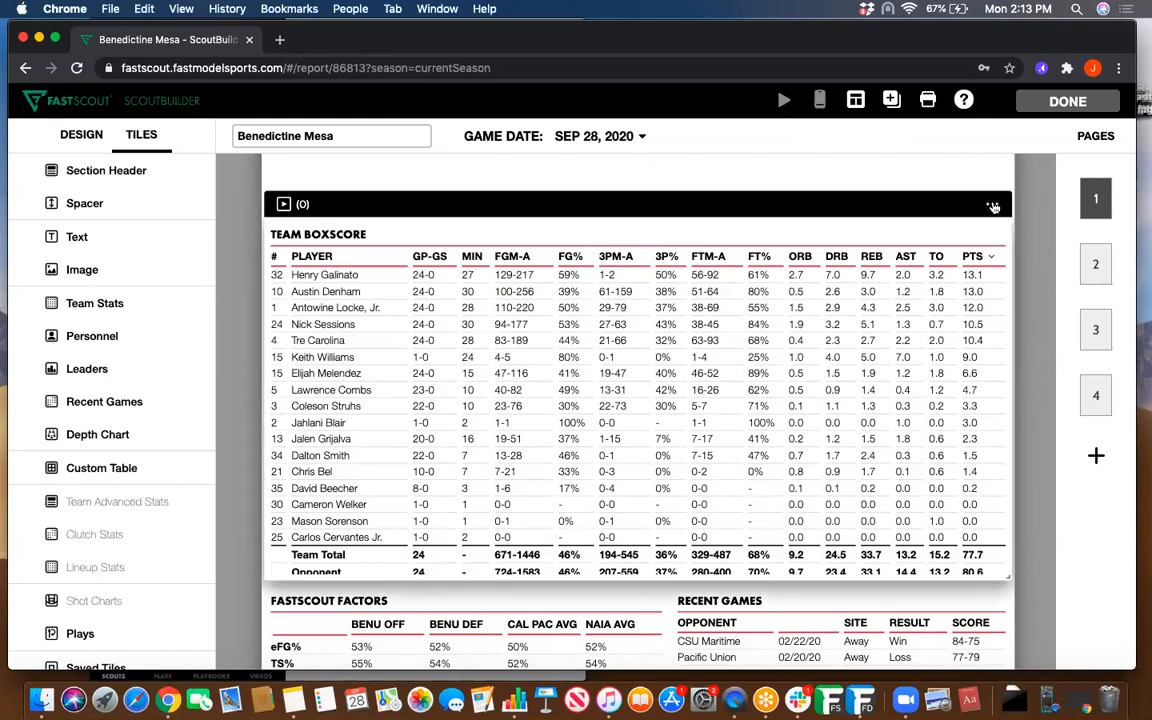
left_click(993, 207)
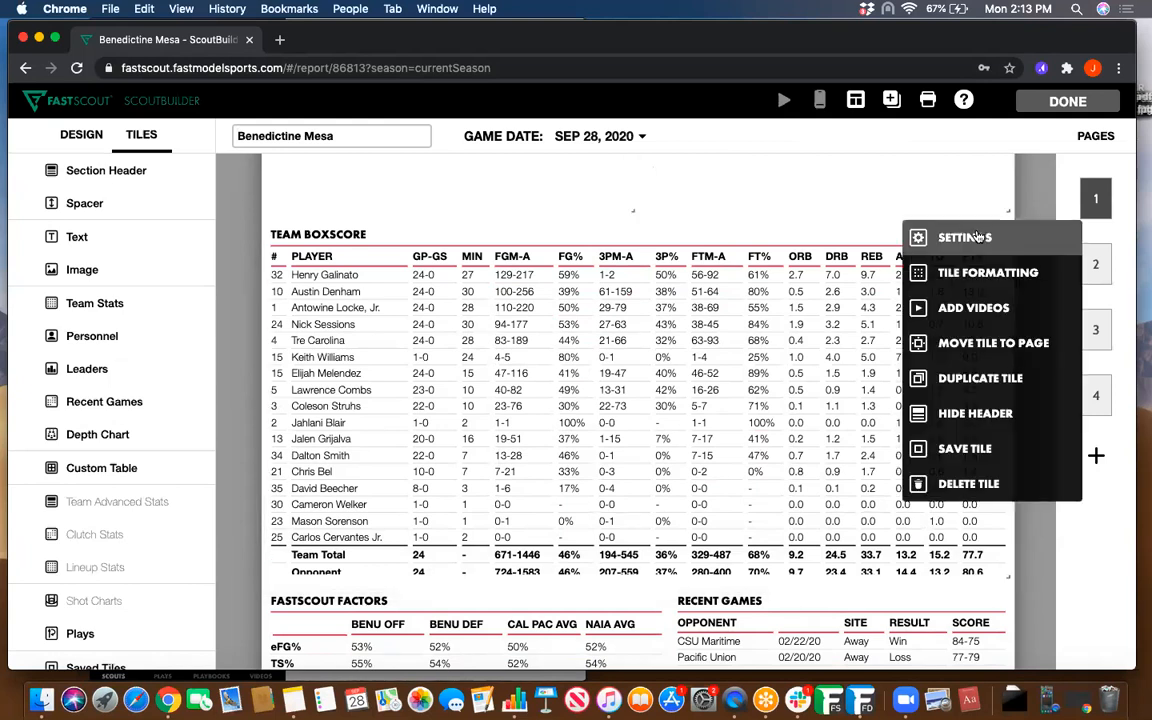
left_click(977, 237)
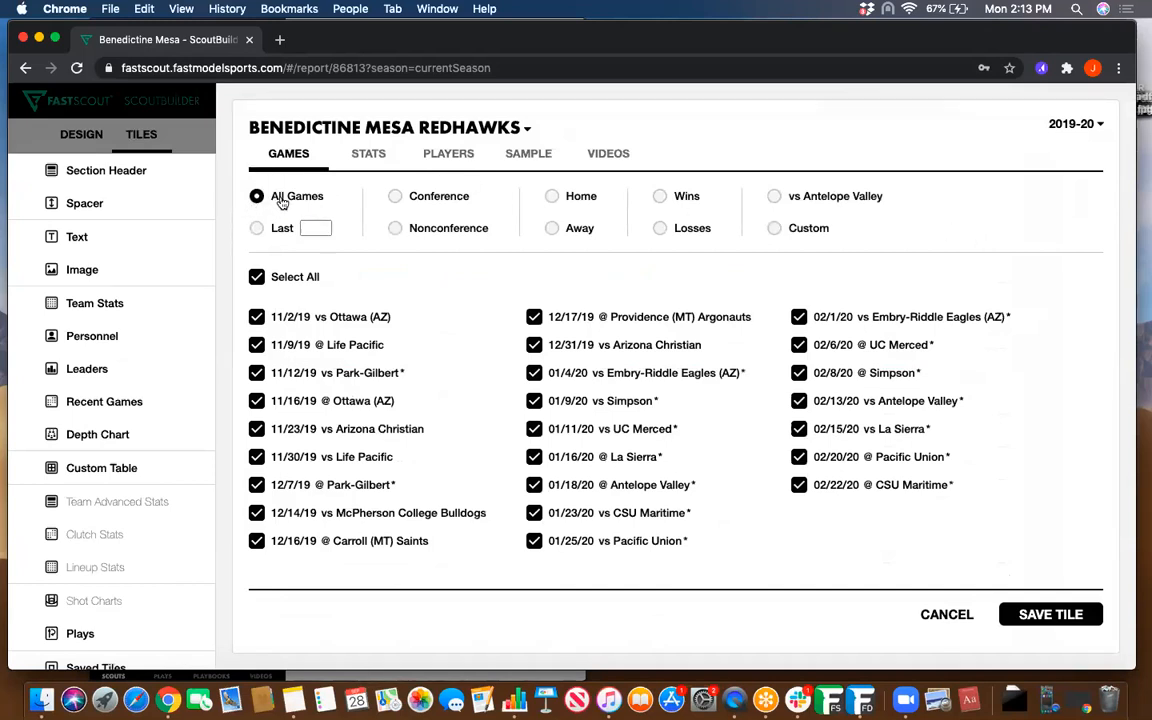
left_click(258, 229)
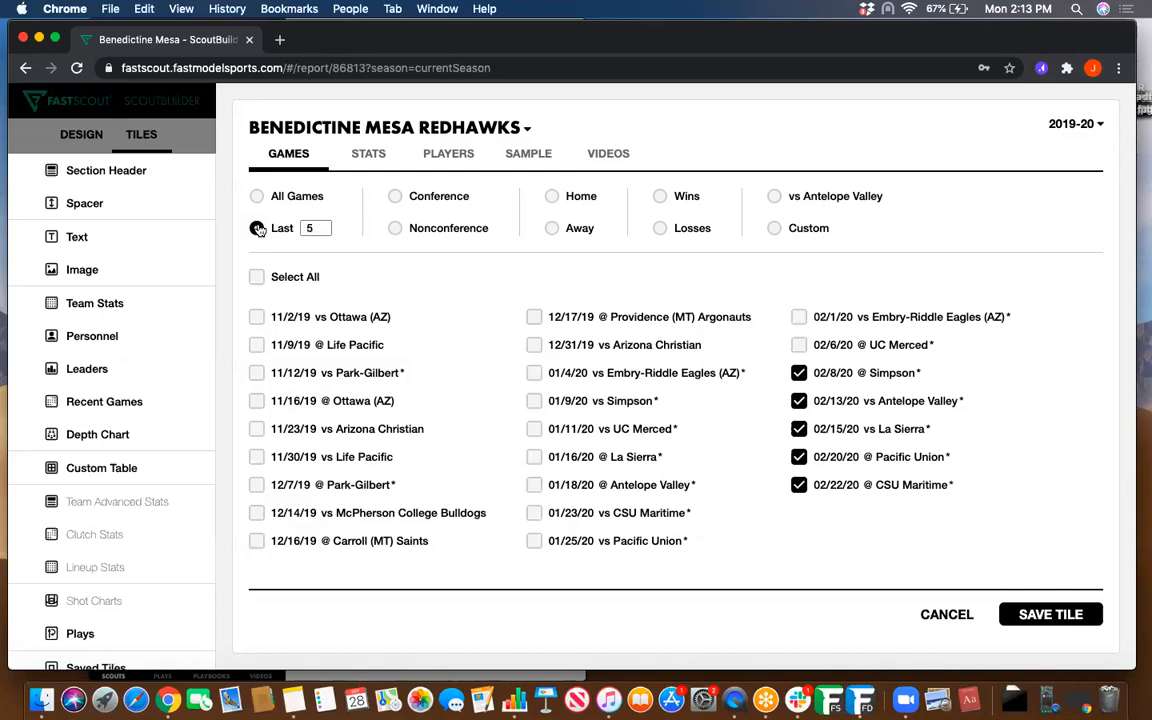
left_click(326, 226)
left_click(326, 226)
left_click(326, 226)
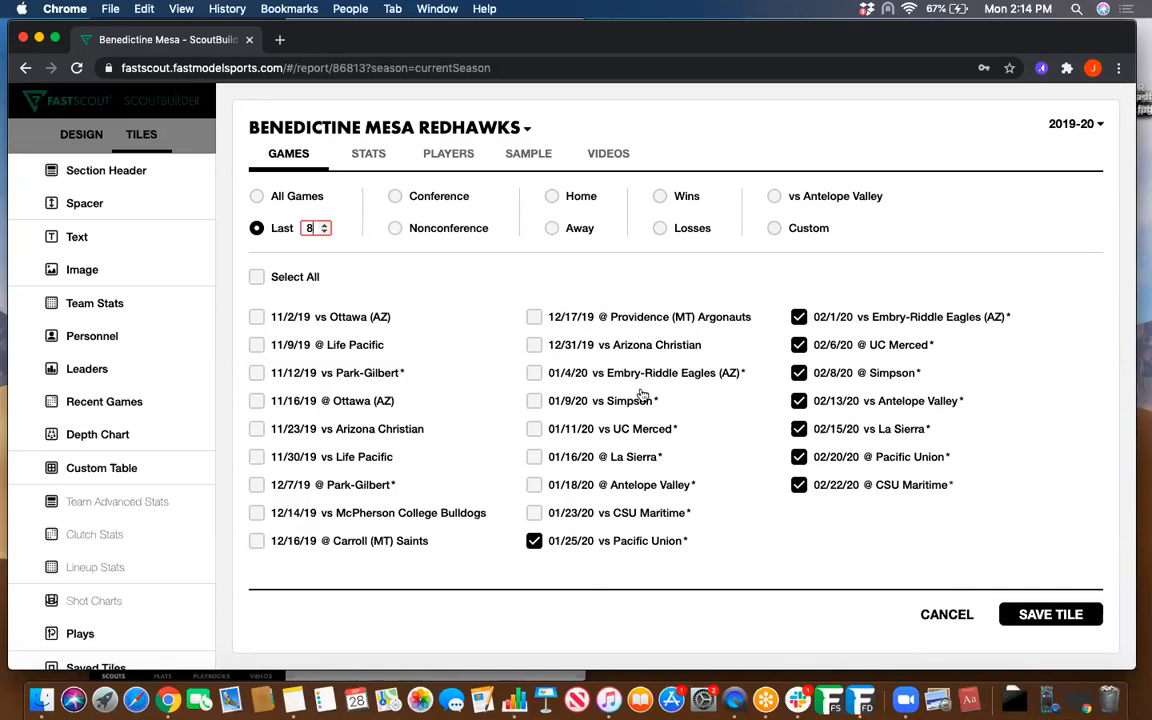
- Add the STL stat to the Team Boxscore tile and place its column between REB and AST
left_click(370, 156)
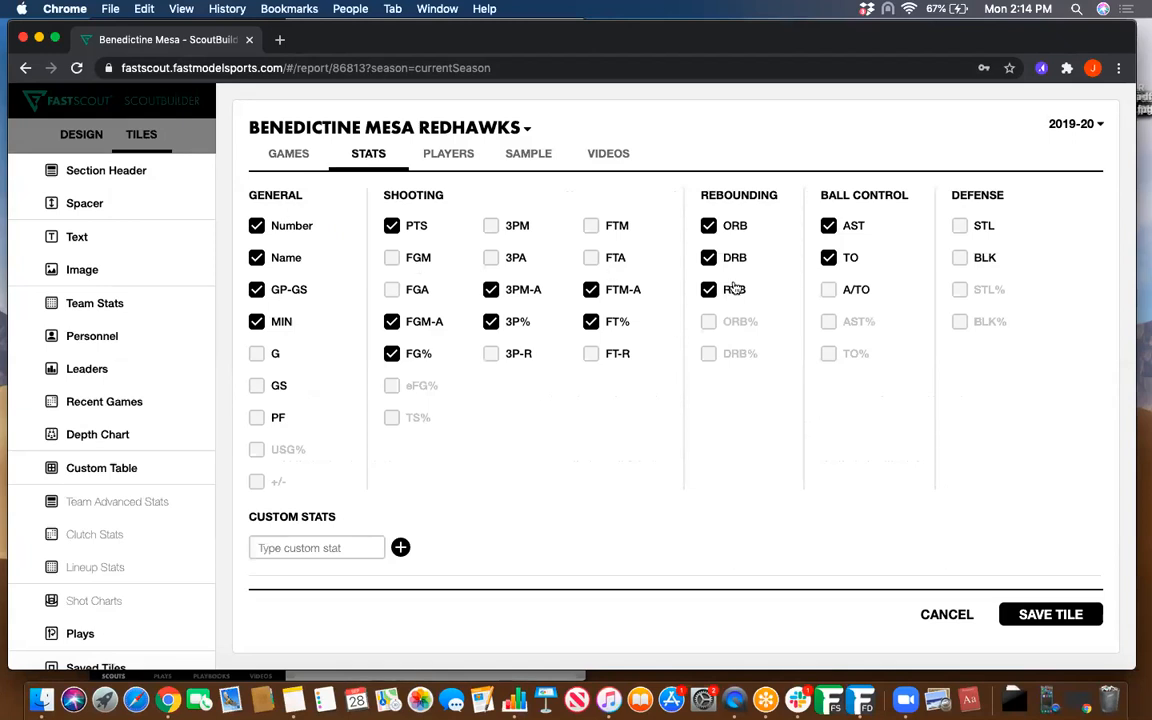
scroll(735, 287, "down", 1)
scroll(735, 287, "down", 1)
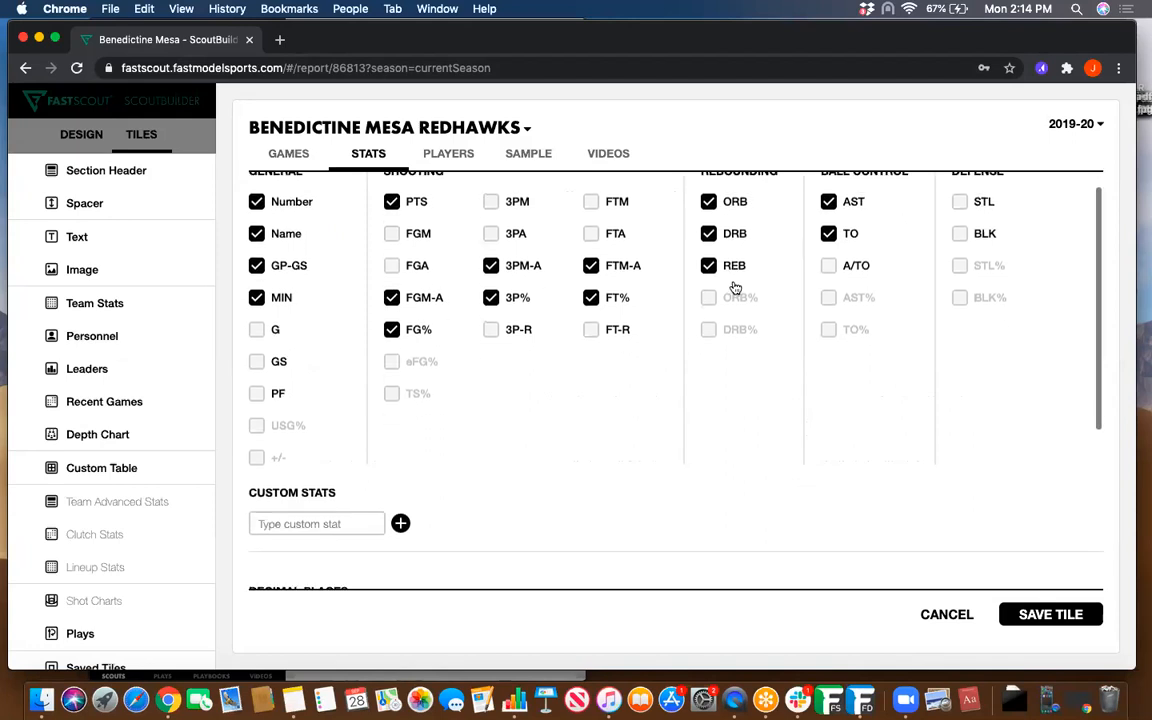
left_click(961, 209)
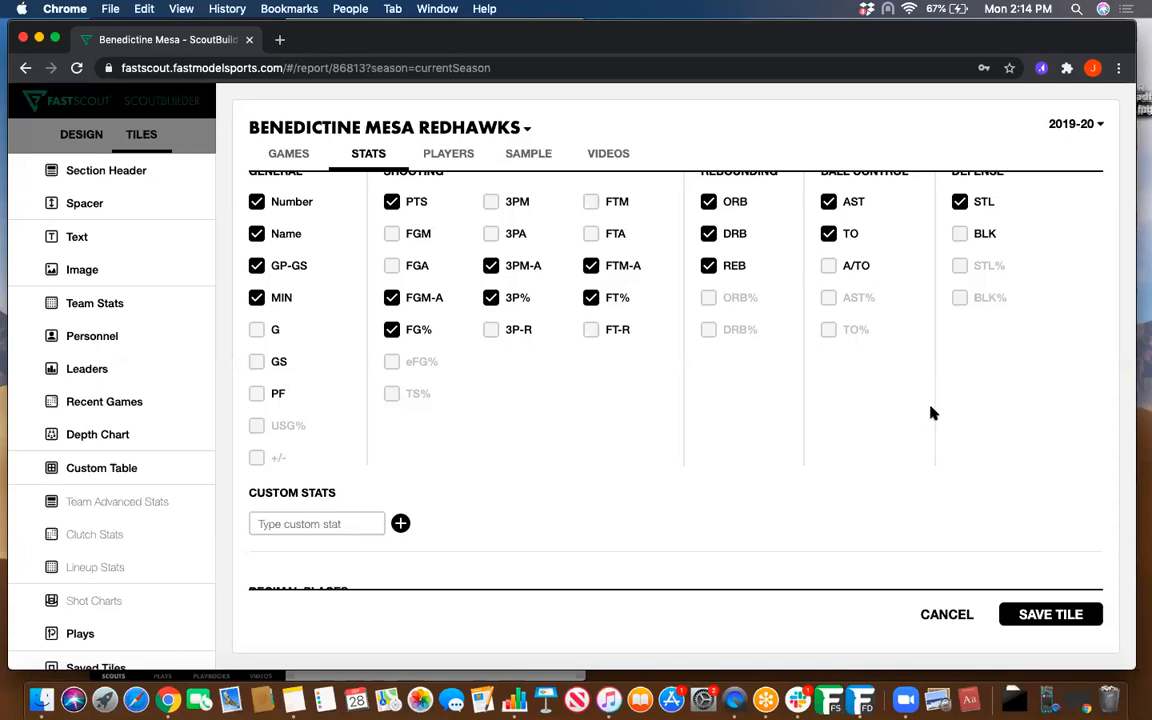
scroll(869, 381, "down", 5)
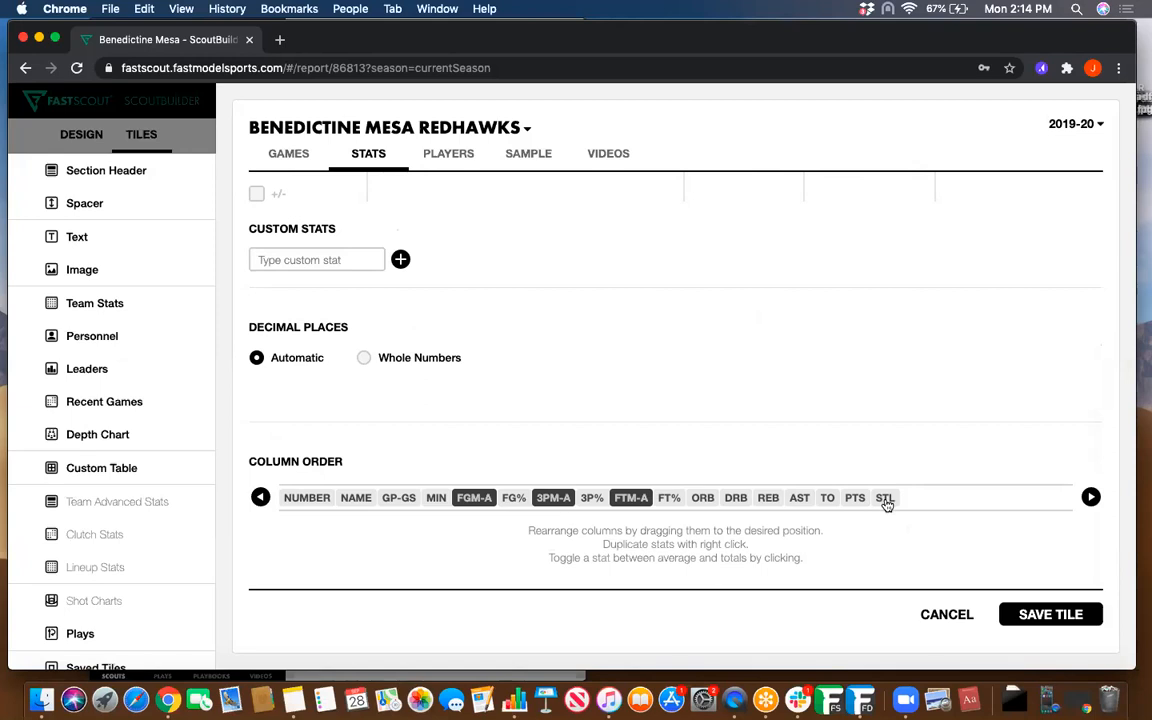
left_click_drag(886, 505, 797, 500)
scroll(650, 530, "down", 1)
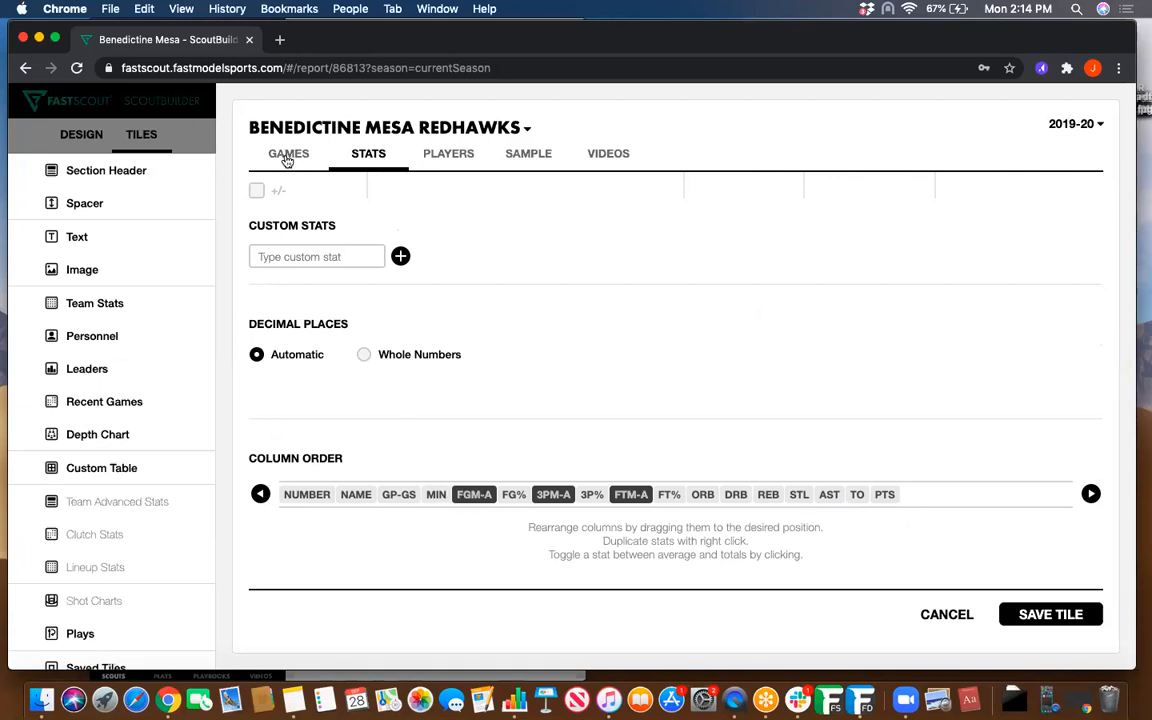
- Try toggling the FGM-A column between totals and averages, return it to totals, and save the tile
left_click(476, 495)
left_click(479, 497)
left_click(1052, 614)
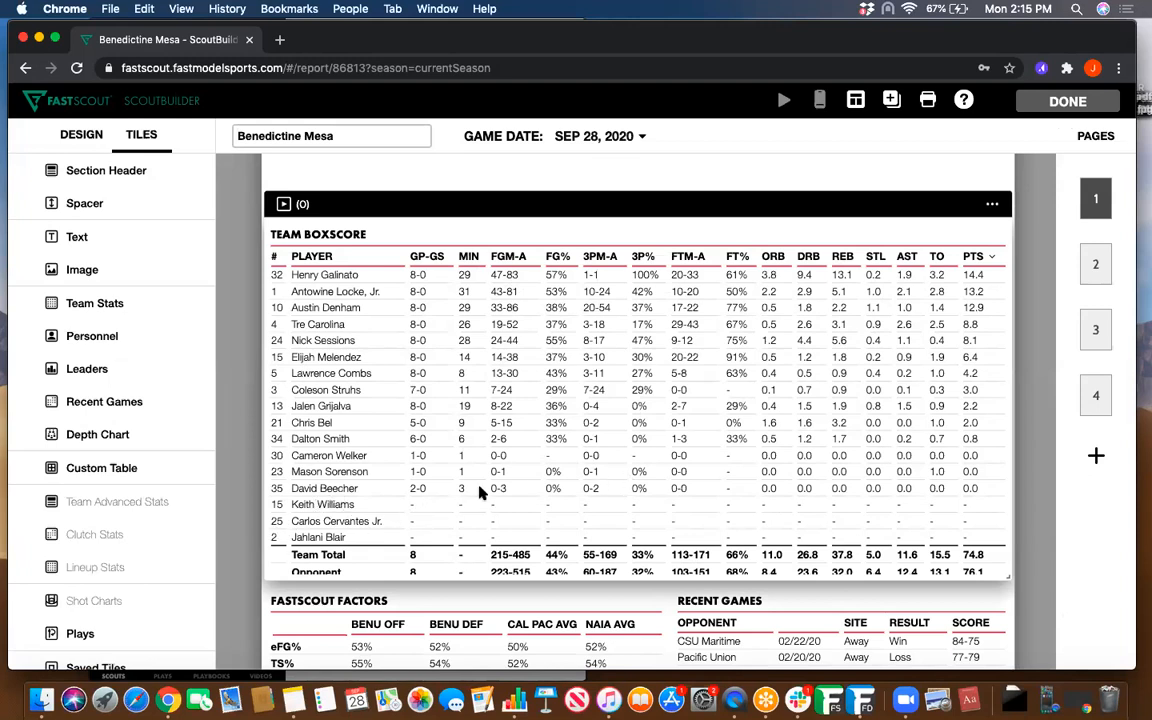
- Exclude player #2 from the Team Boxscore tile and save the tile
left_click(993, 206)
left_click(948, 237)
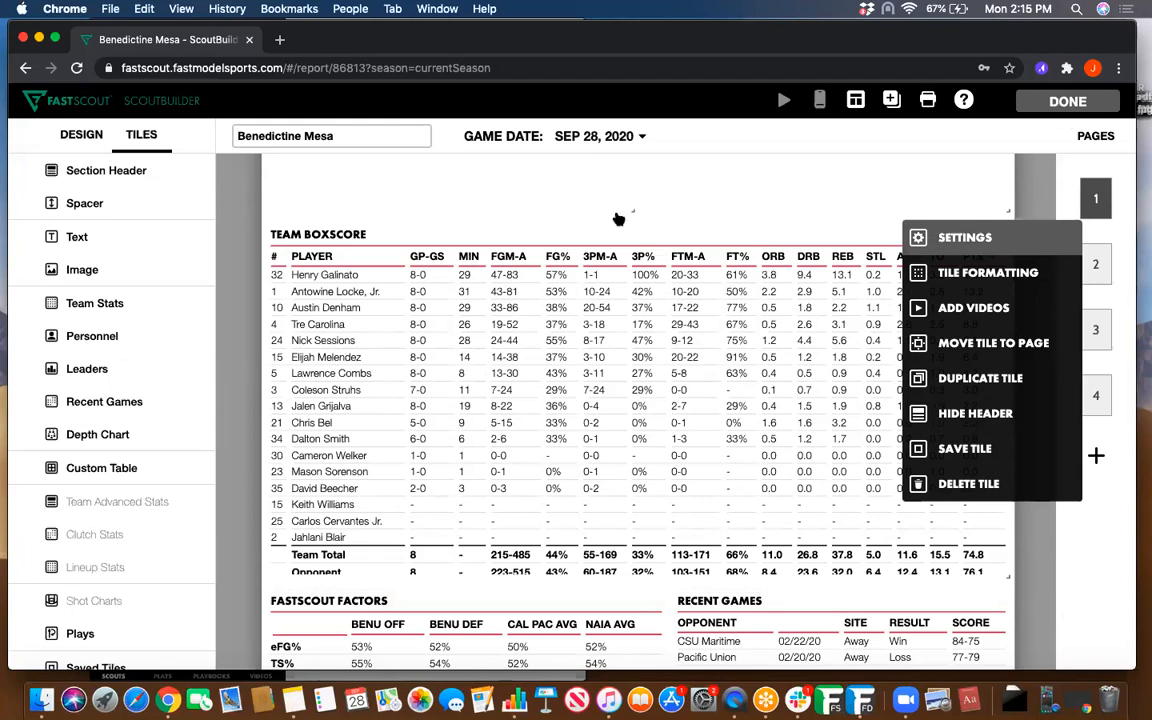
left_click(452, 153)
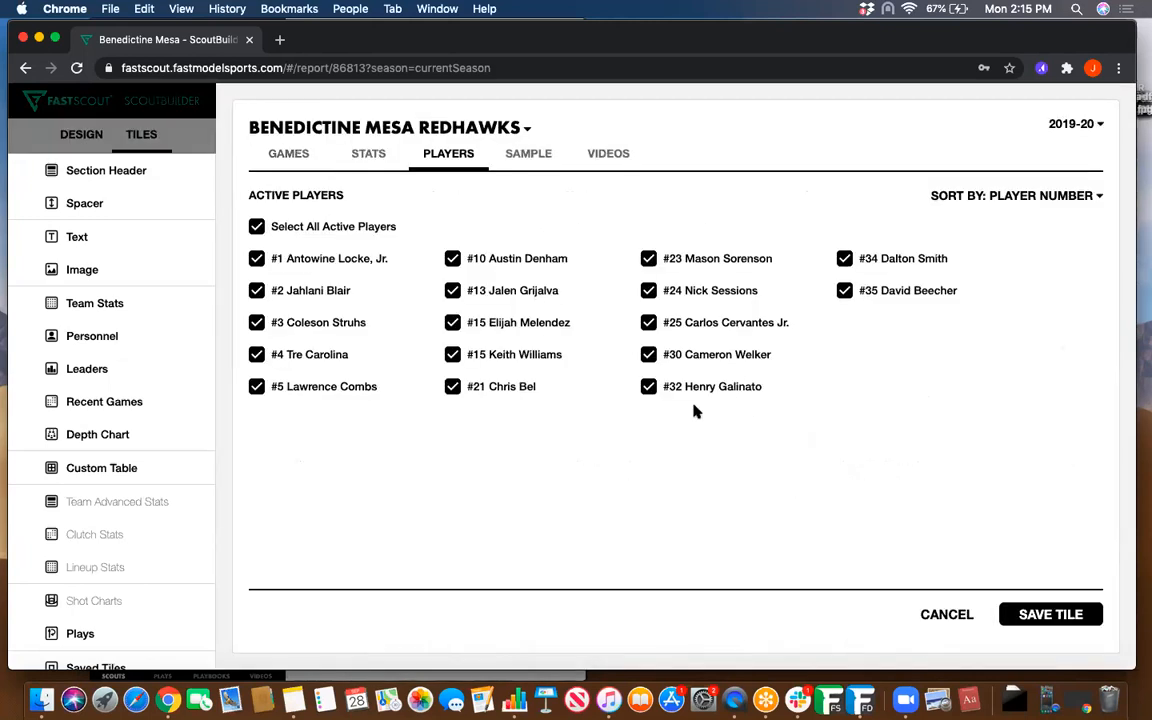
left_click(290, 292)
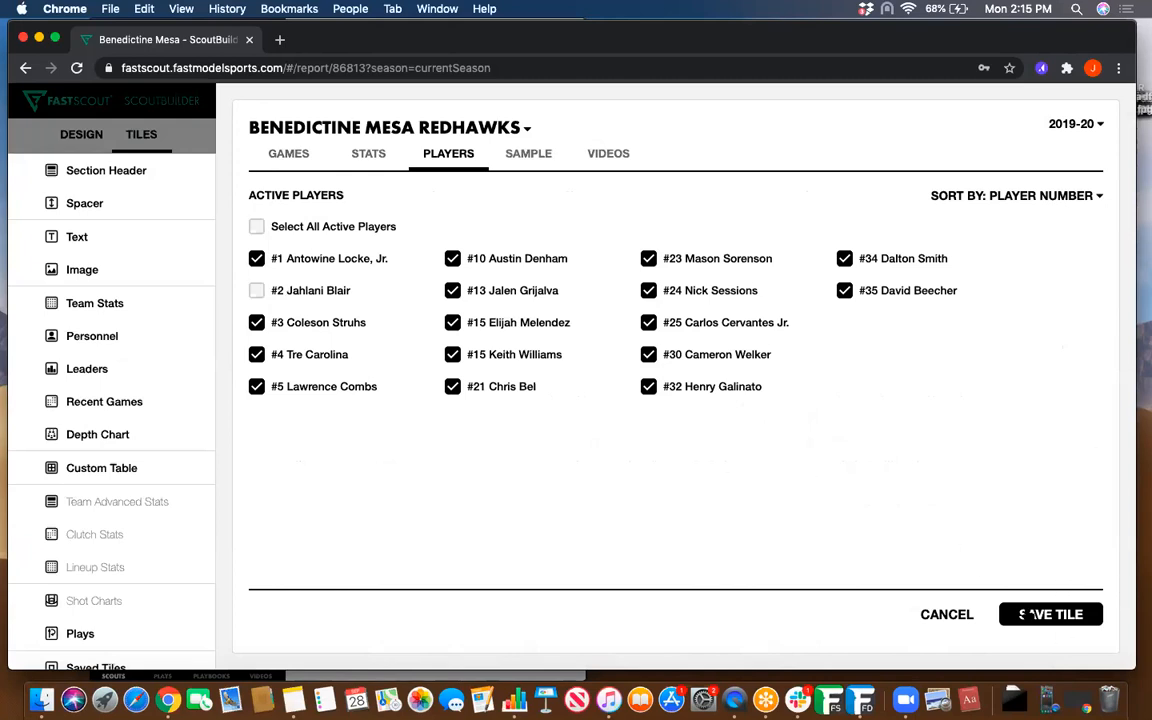
left_click(1031, 614)
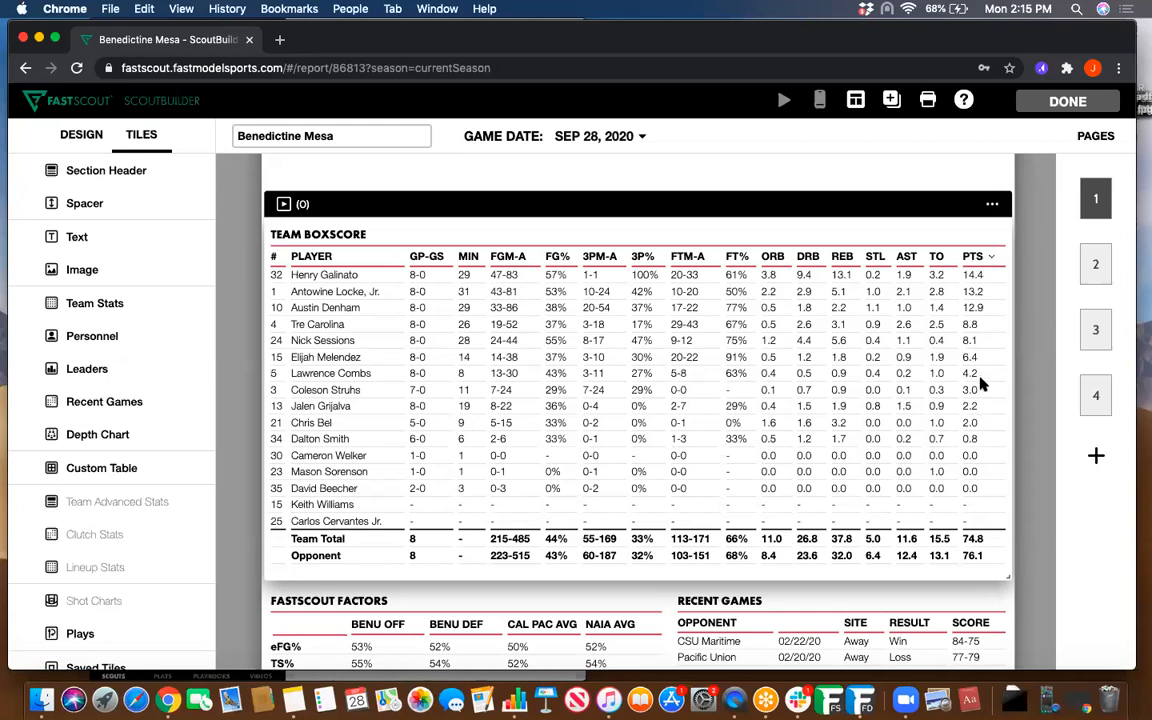
- Try sorting the Team Boxscore by MIN, 3PM-A and FG%, and return to sorting by PTS
left_click(467, 257)
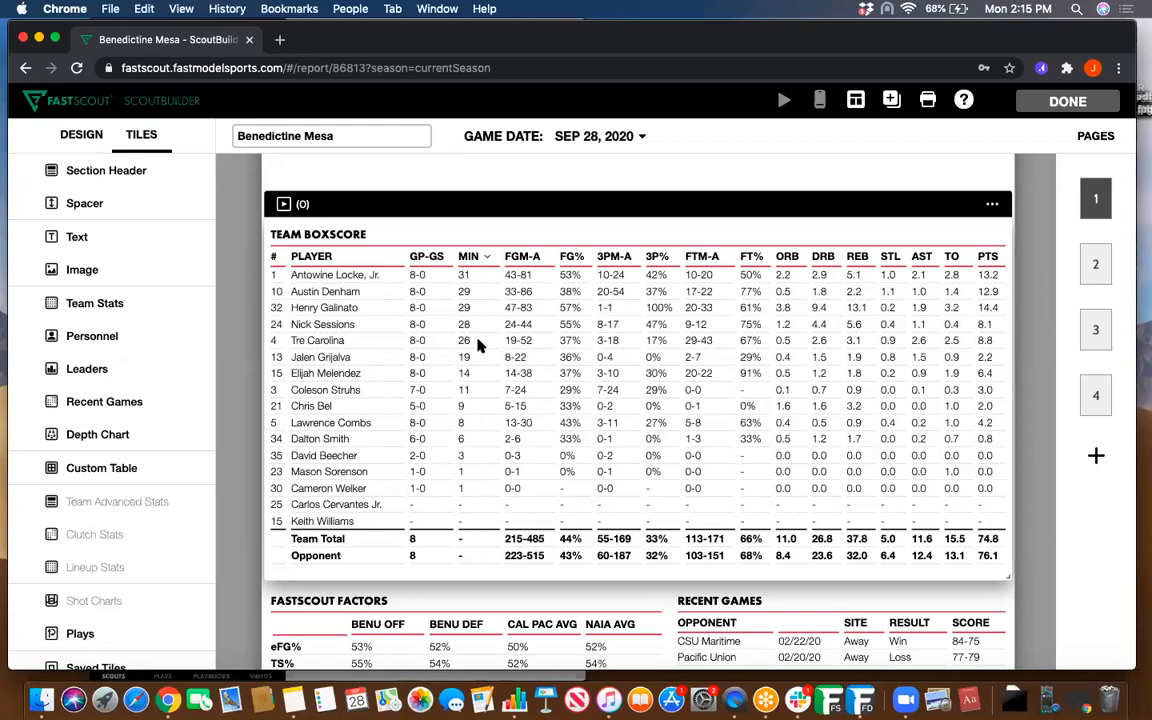
left_click(622, 257)
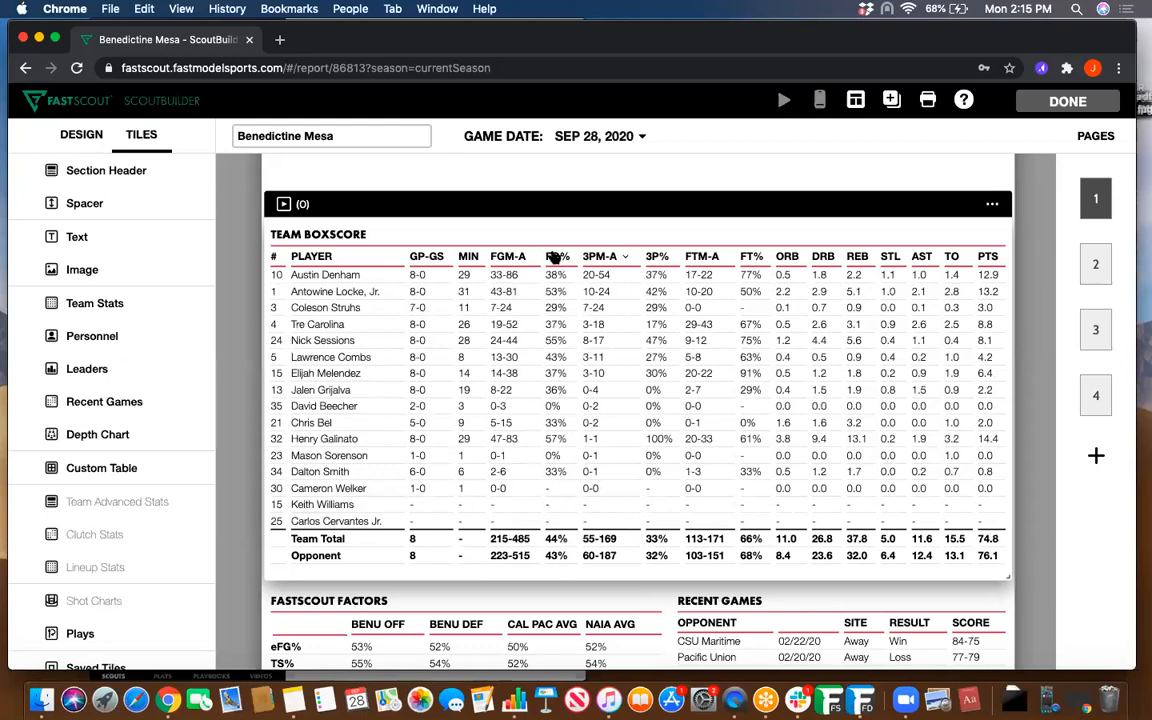
left_click(553, 257)
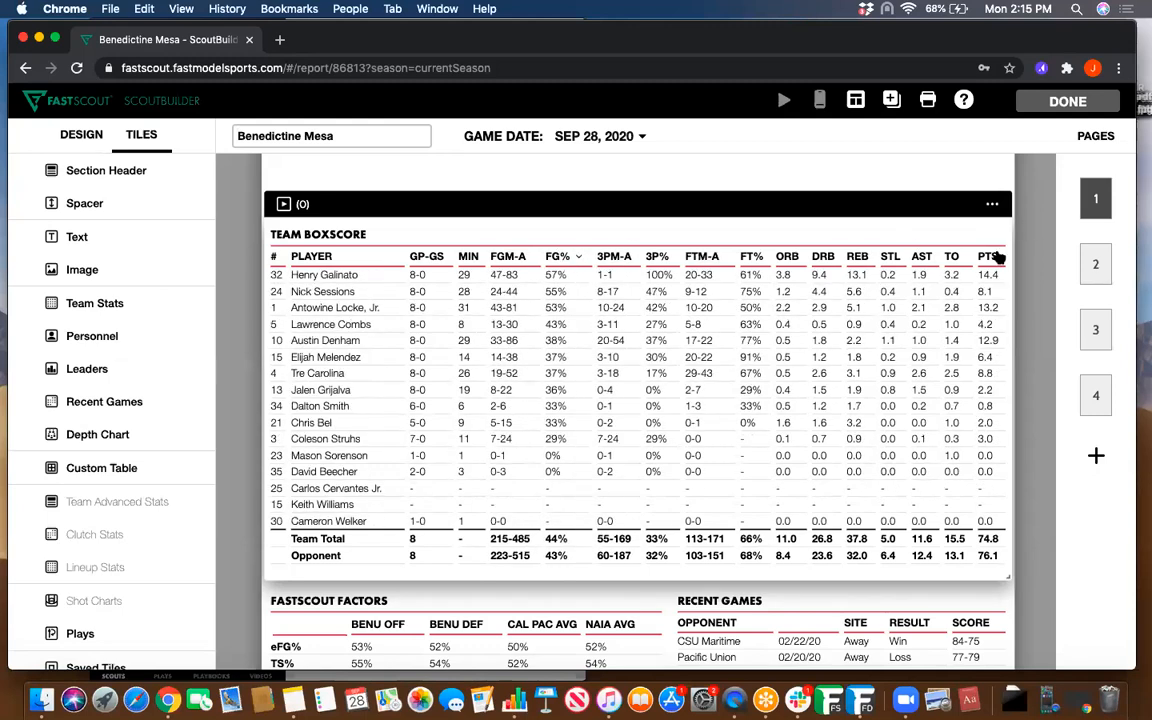
left_click(990, 257)
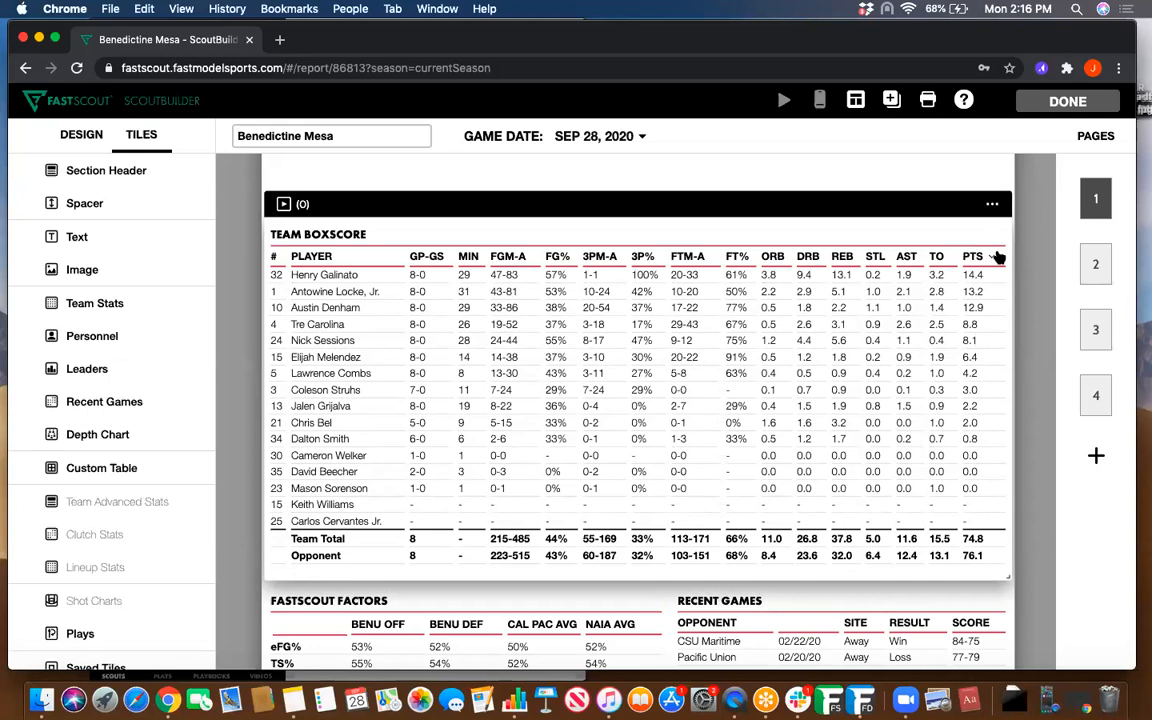
- View the options for creating a new template and updating the existing NAIA Demo Template, without saving either
left_click(855, 100)
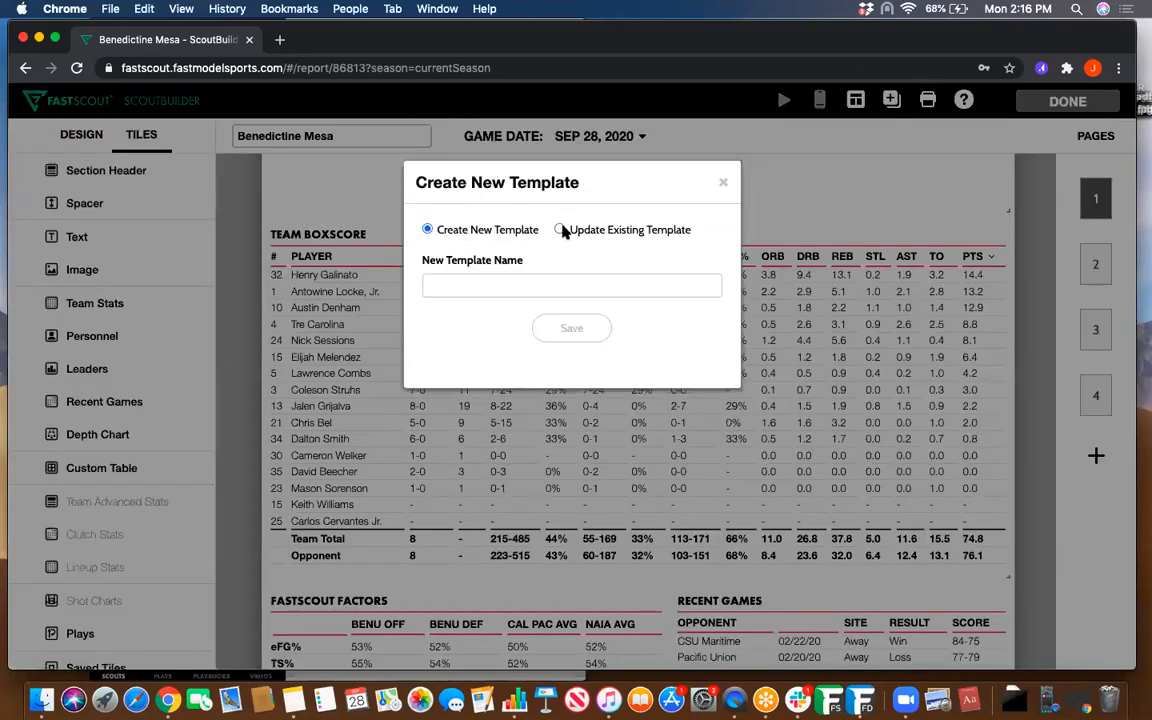
left_click(561, 230)
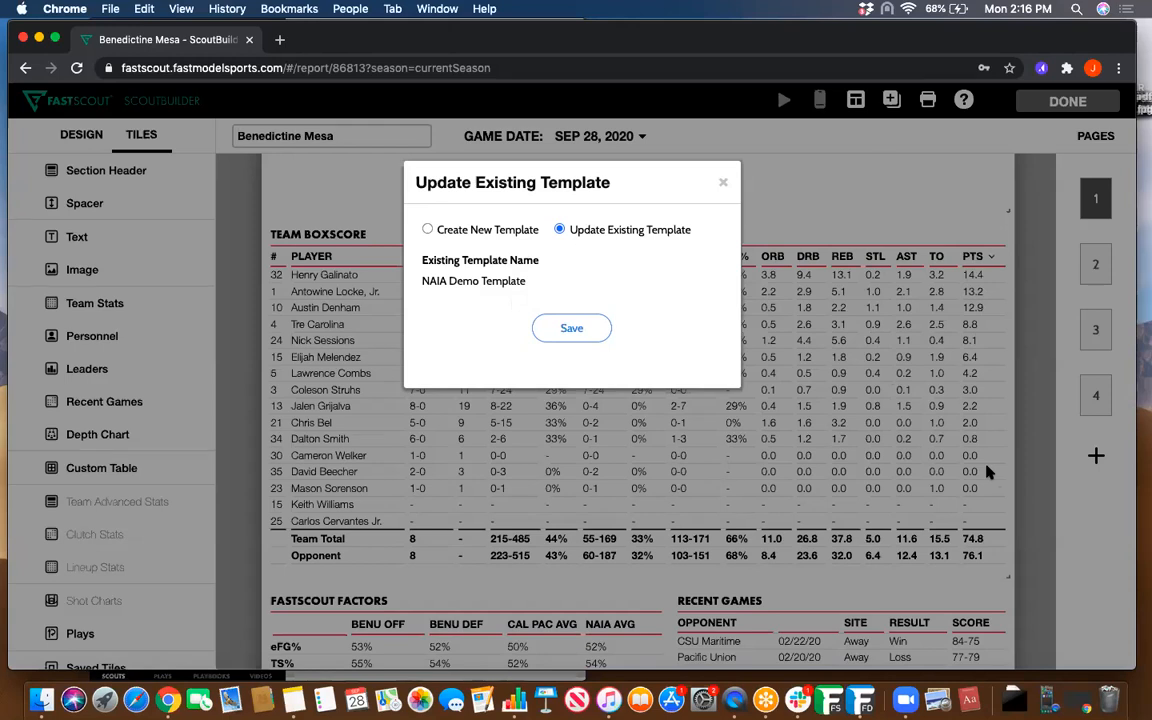
left_click(724, 185)
- Examine the page 2 leader tables for top scorers, 3PT shooters, and best and worst free throw shooters
scroll(368, 266, "up", 5)
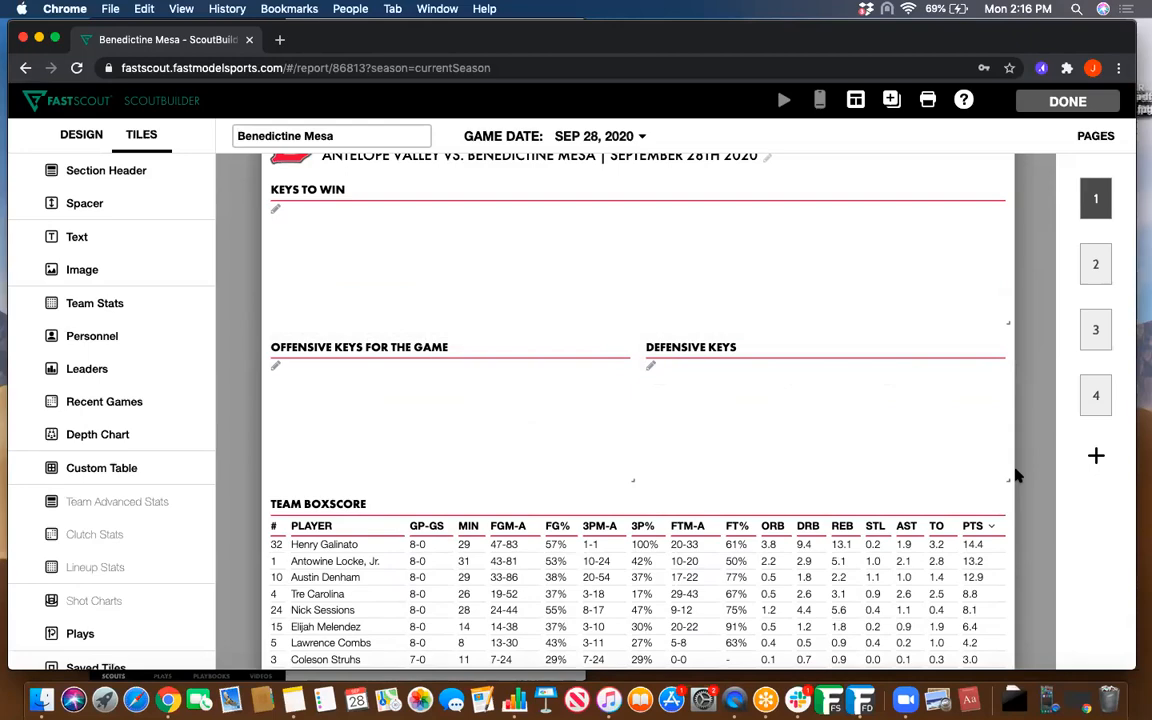
scroll(1016, 477, "down", 7)
scroll(1016, 477, "down", 15)
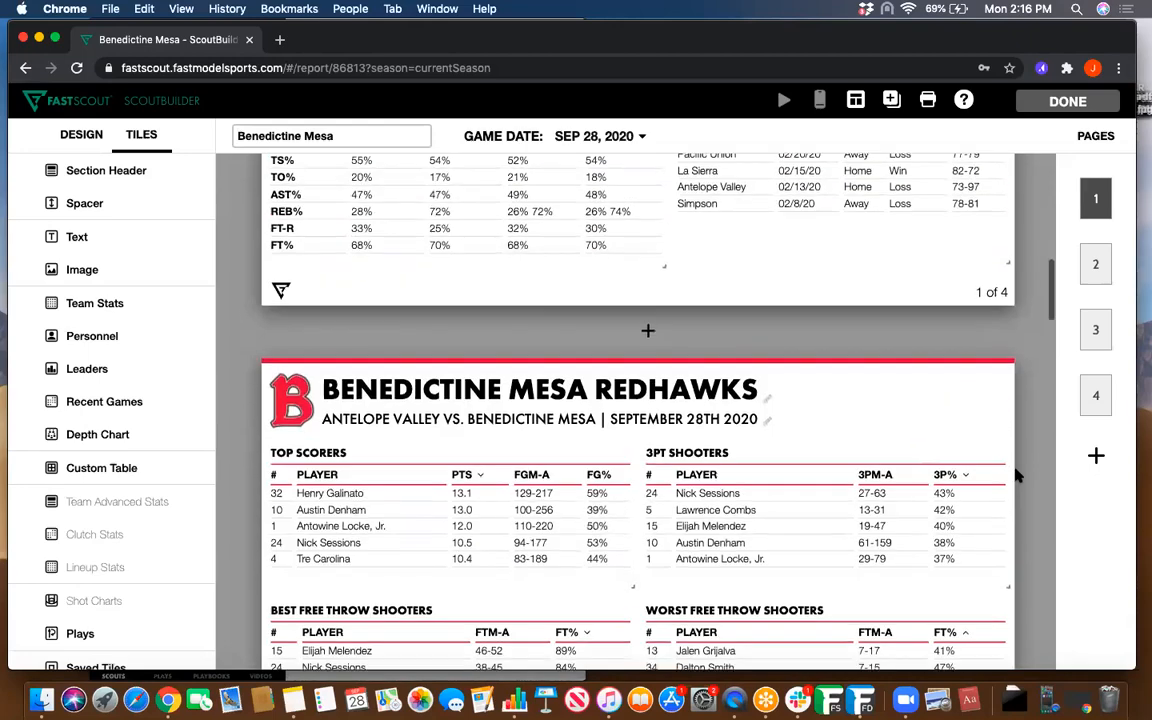
scroll(524, 413, "up", 2)
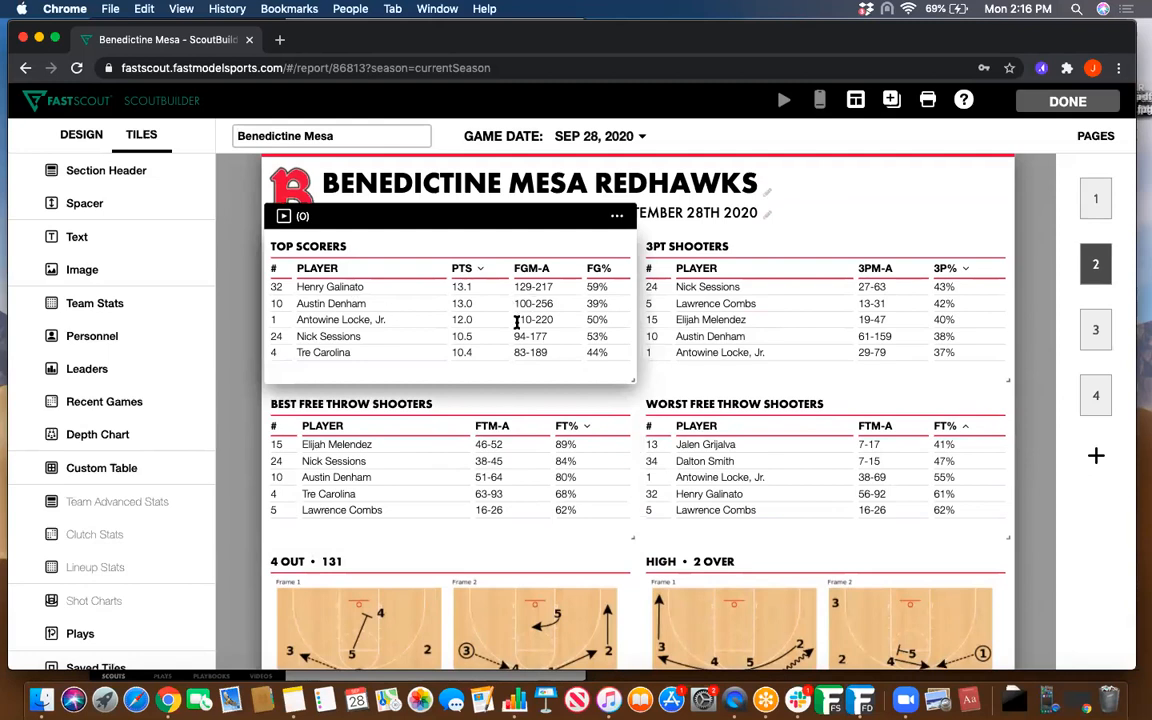
scroll(518, 298, "up", 1)
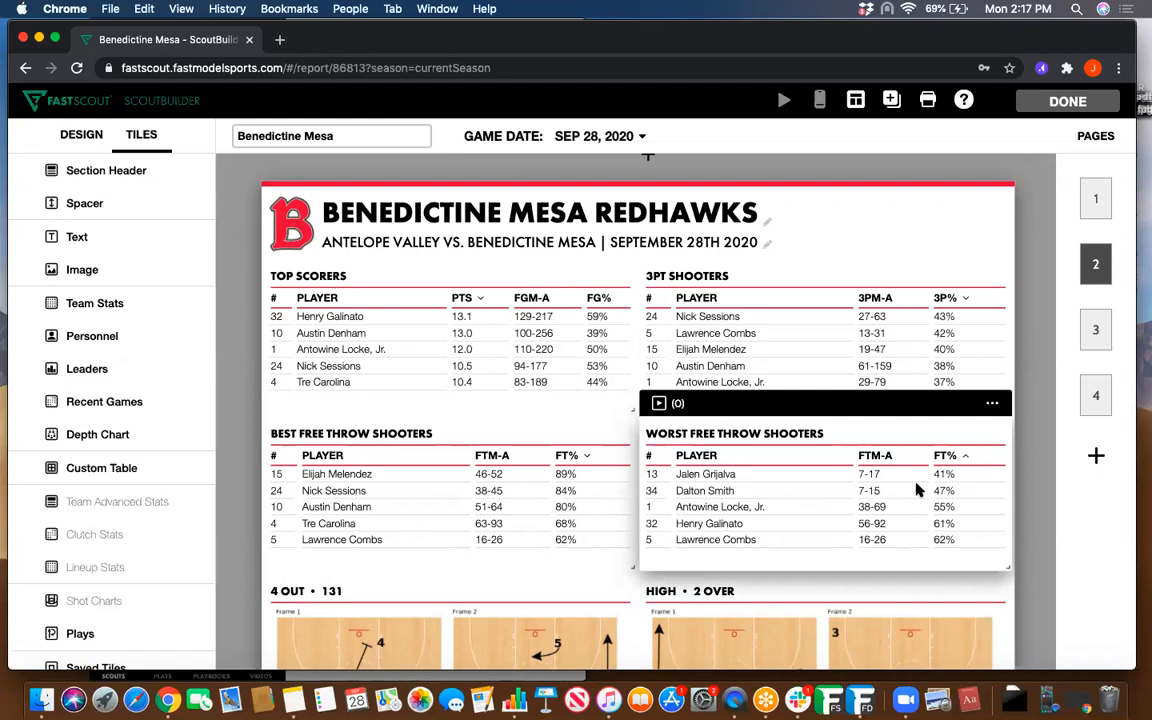
- Try replacing the 4 Out 131 play on page 2 with the Secondary series play Away, and cancel the change
scroll(918, 489, "down", 5)
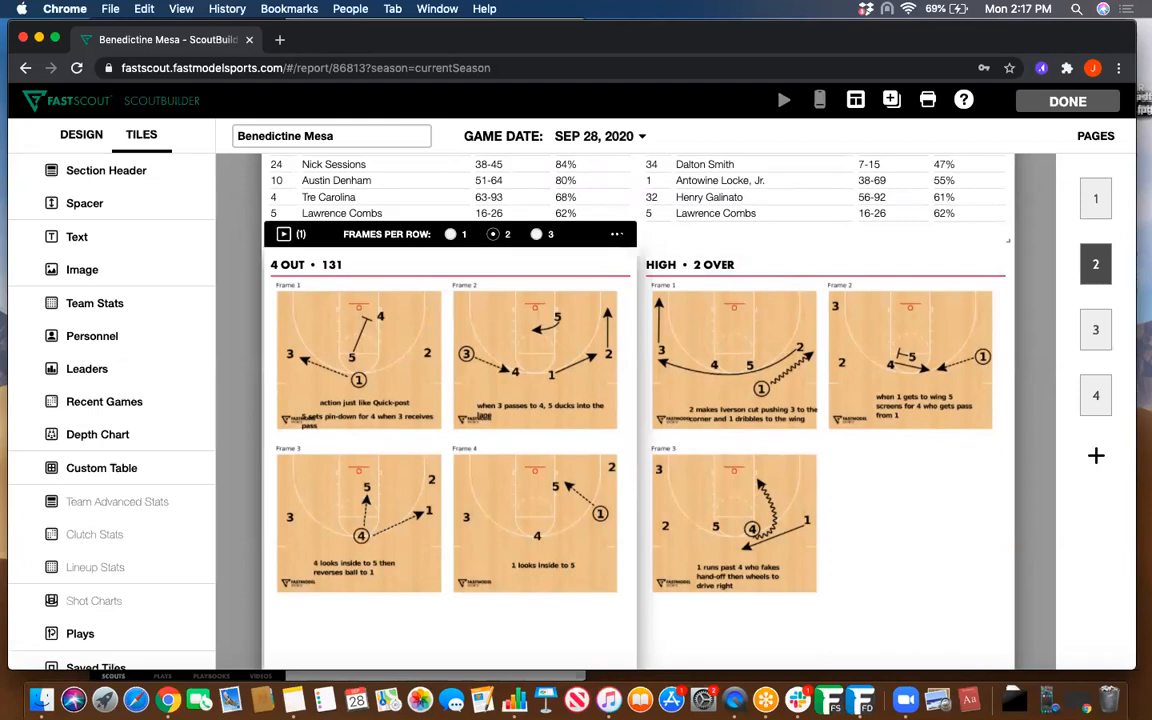
left_click(616, 234)
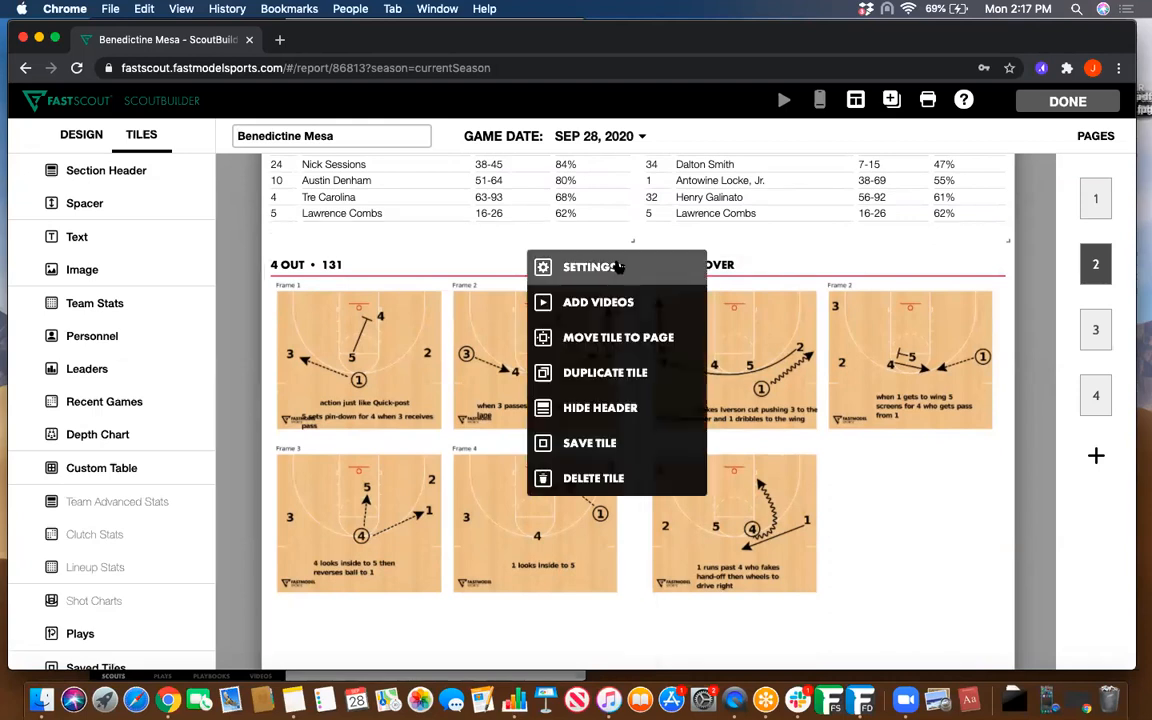
left_click(620, 265)
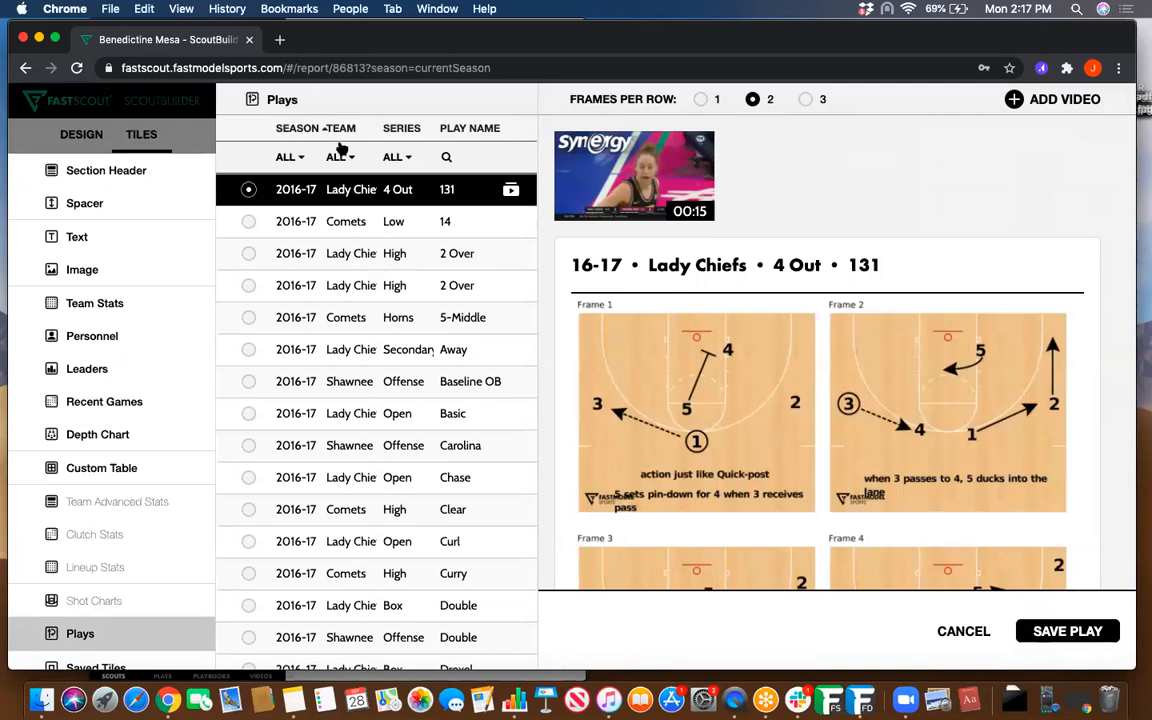
left_click(248, 349)
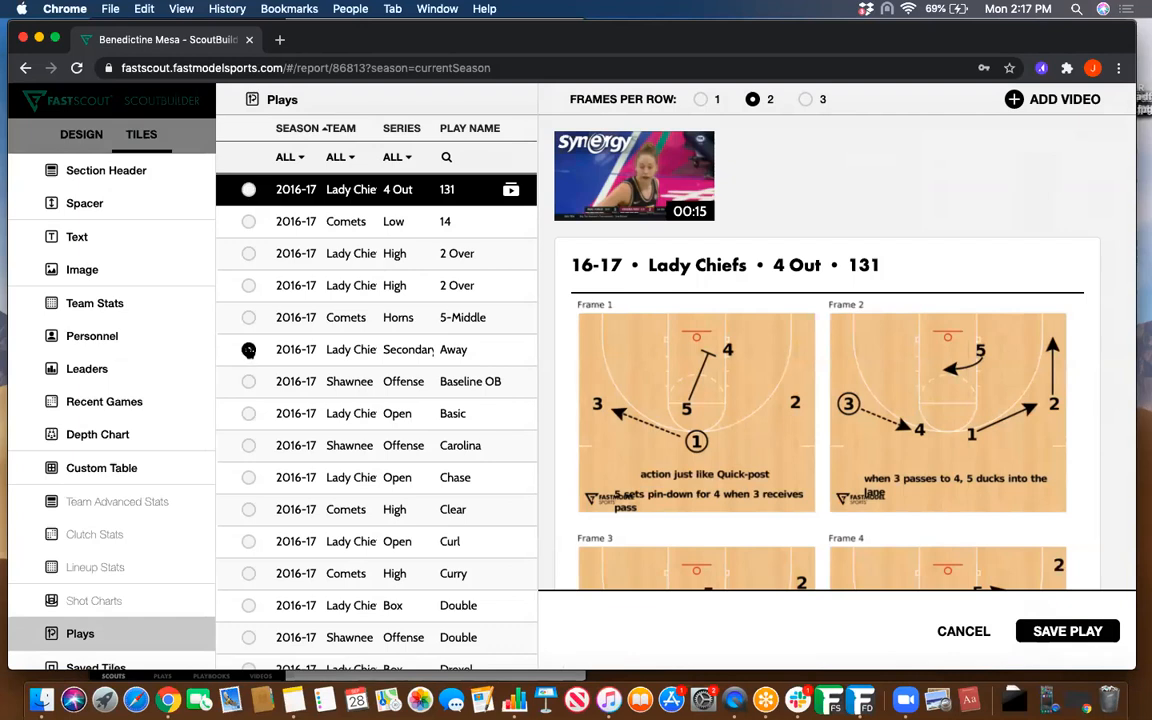
left_click(964, 631)
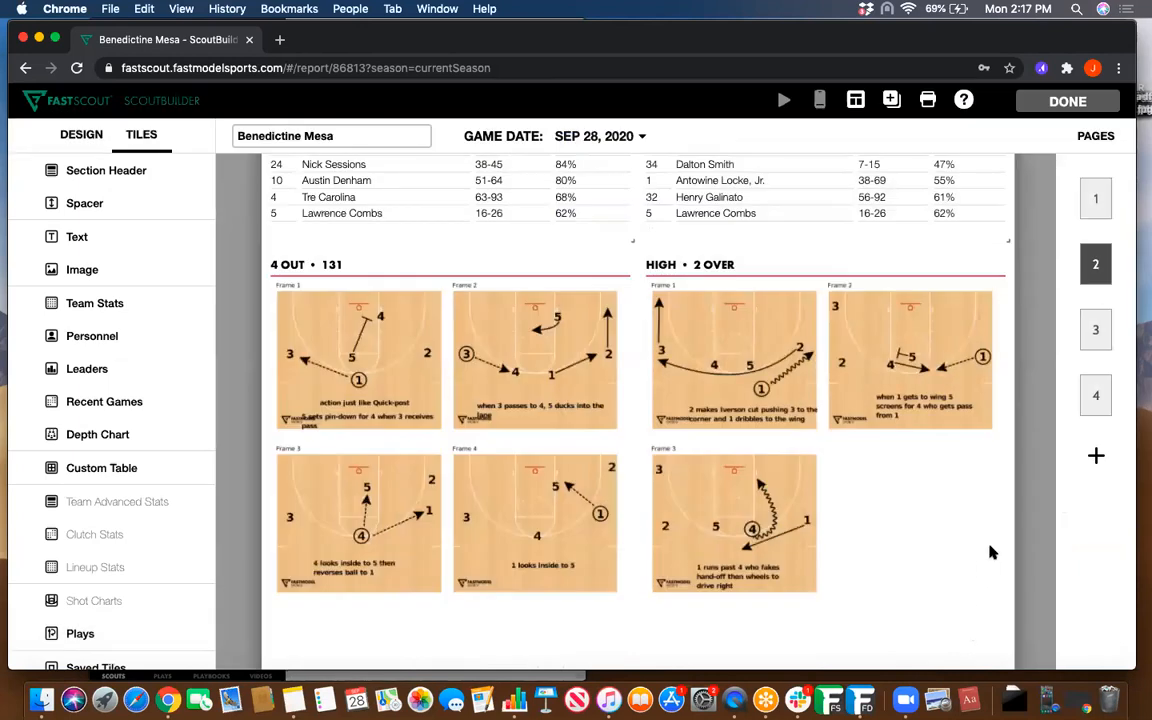
- Open the file chooser for replacing player #10's photo on page 3, and cancel it
scroll(990, 548, "down", 5)
scroll(990, 550, "down", 5)
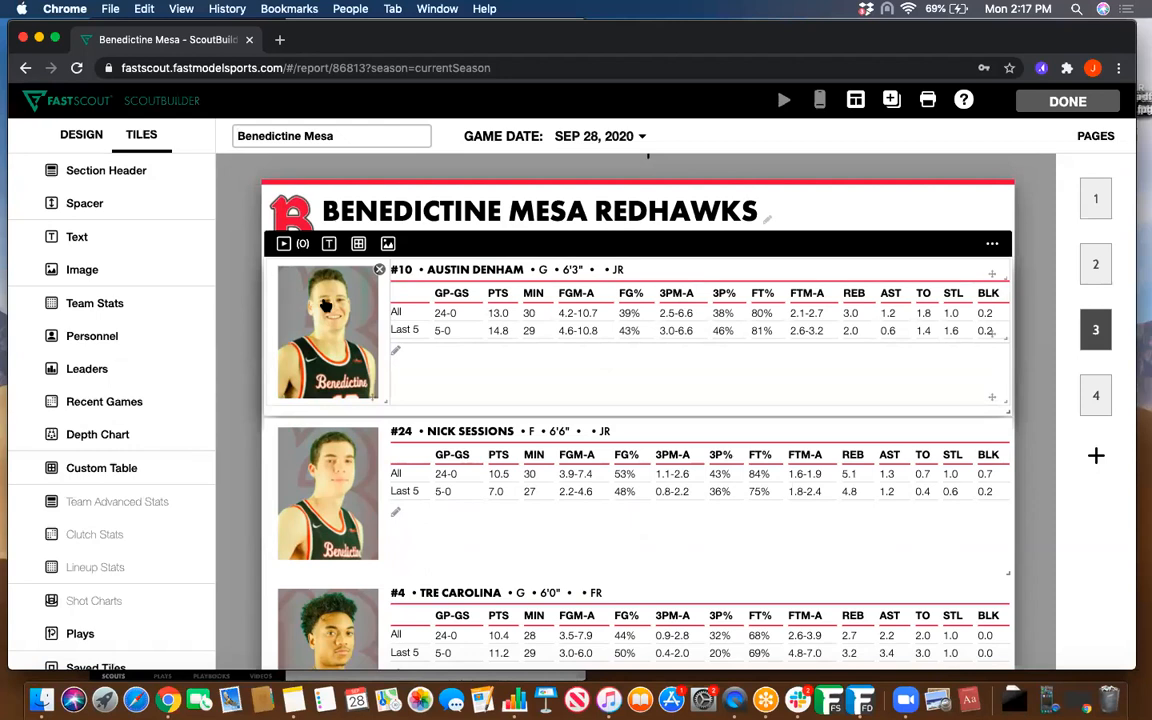
left_click(325, 305)
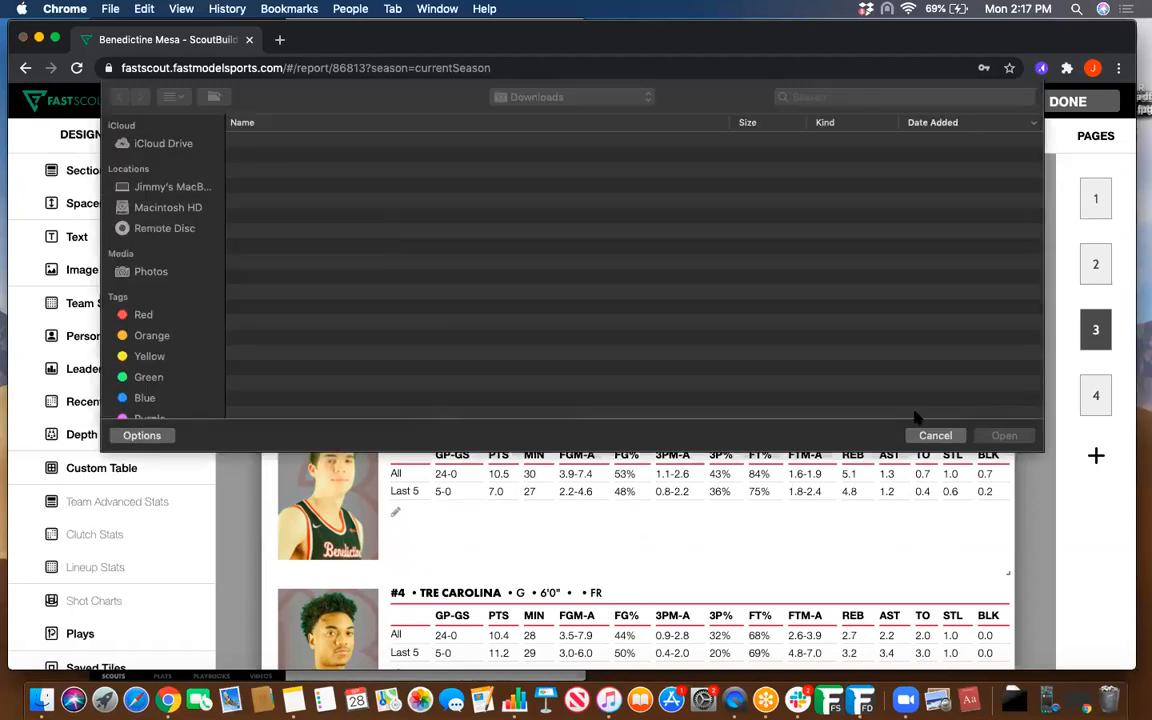
left_click(935, 436)
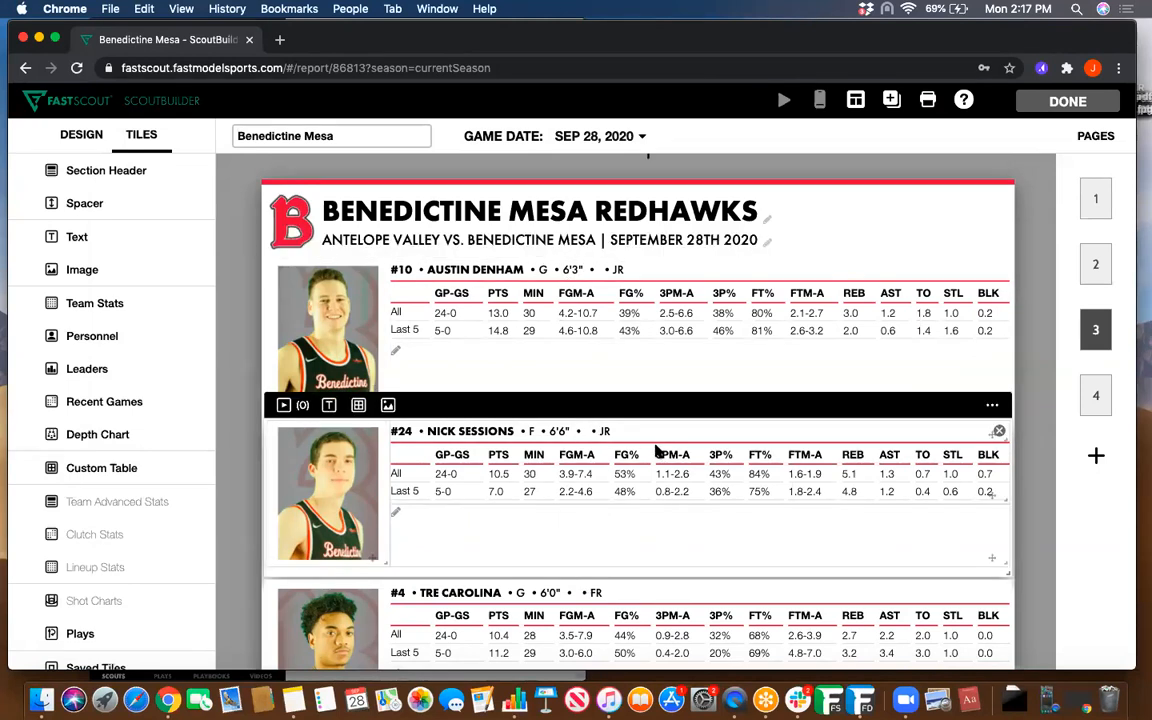
- Narrow the notes text box in player #10's tile on page 3 to about half the width of the stats table
left_click(536, 520)
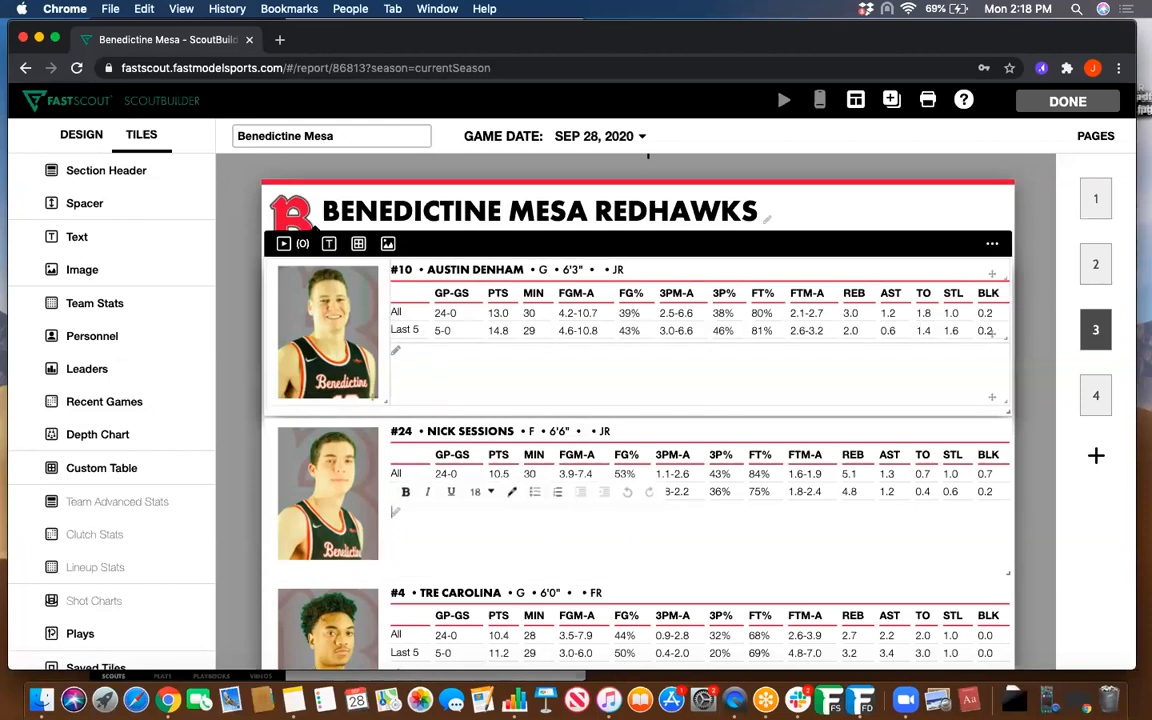
mouse_move(1005, 336)
left_mouse_down()
mouse_move(844, 340)
mouse_move(753, 372)
mouse_move(728, 355)
mouse_move(733, 337)
mouse_move(993, 334)
left_mouse_up()
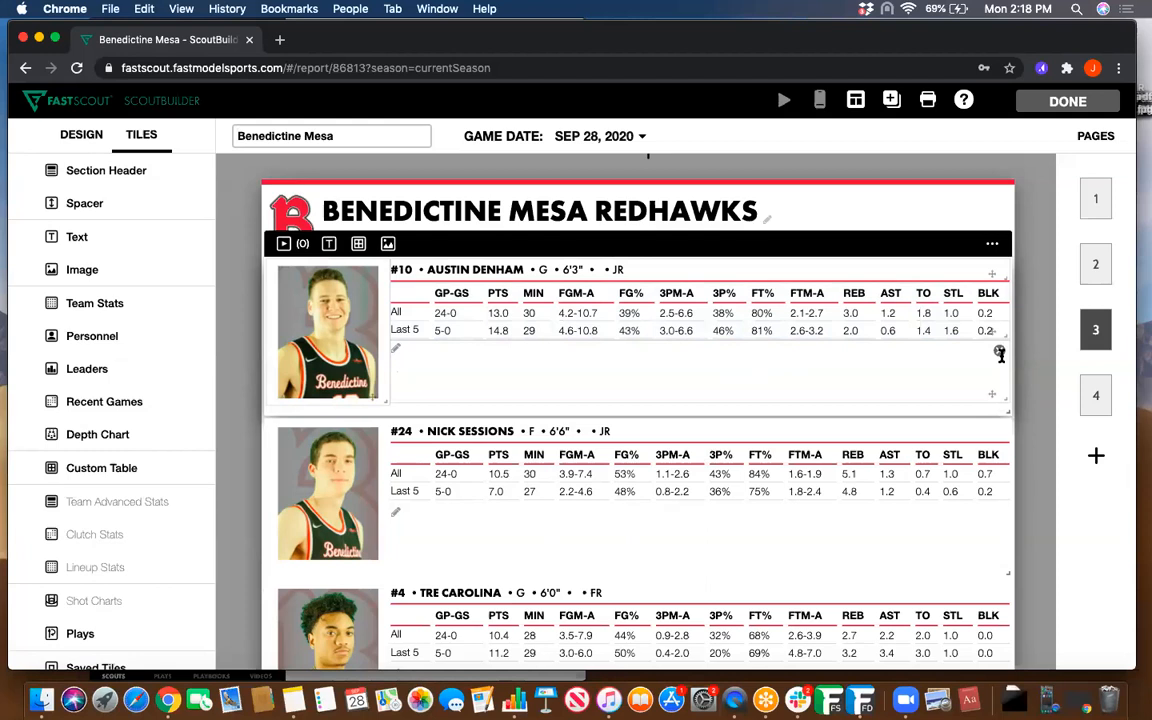
left_click_drag(1005, 400, 697, 407)
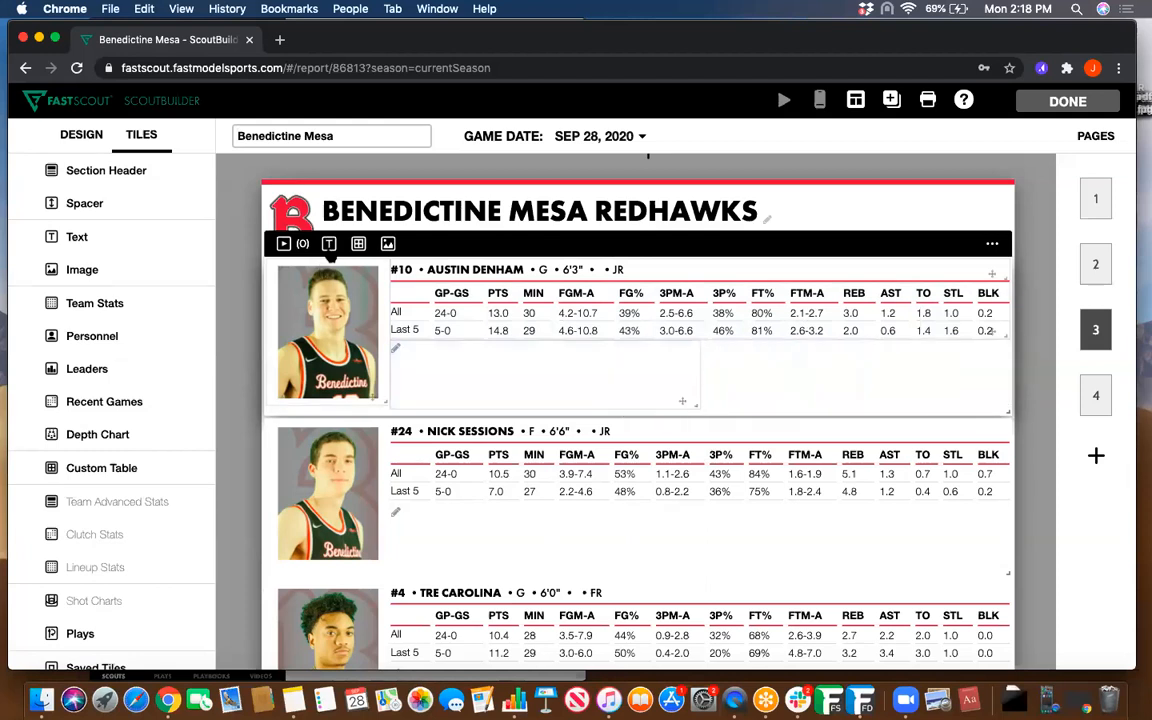
- Add a second text box to player #10's tile and place it directly beside the narrowed notes box
left_click(330, 245)
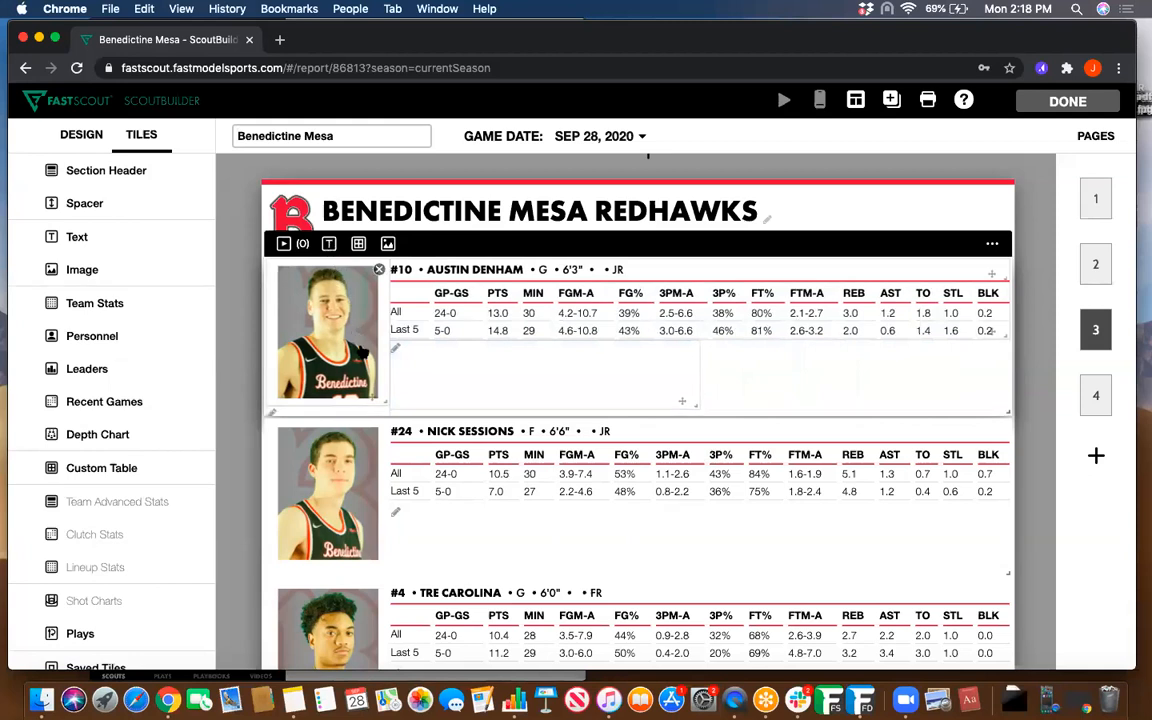
scroll(377, 393, "down", 1)
left_click_drag(373, 406, 750, 362)
- Enter "text here" in both text boxes of player #10's tile
left_click(576, 370)
type("text here")
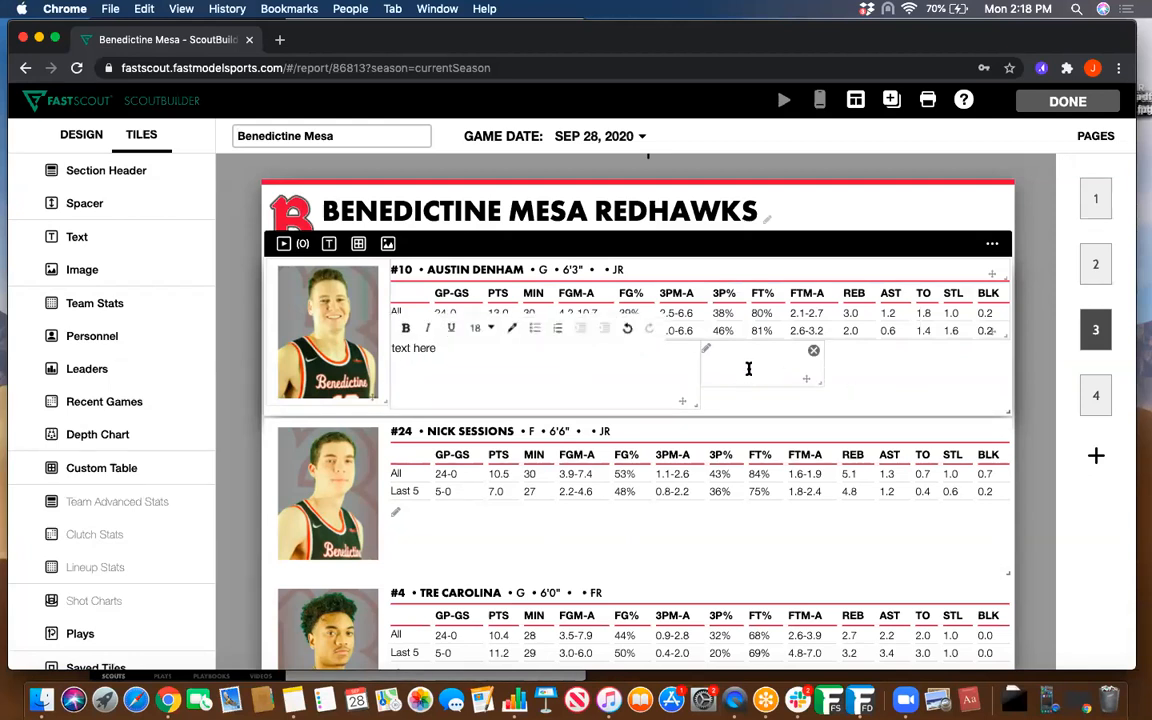
left_click(735, 358)
type("text her")
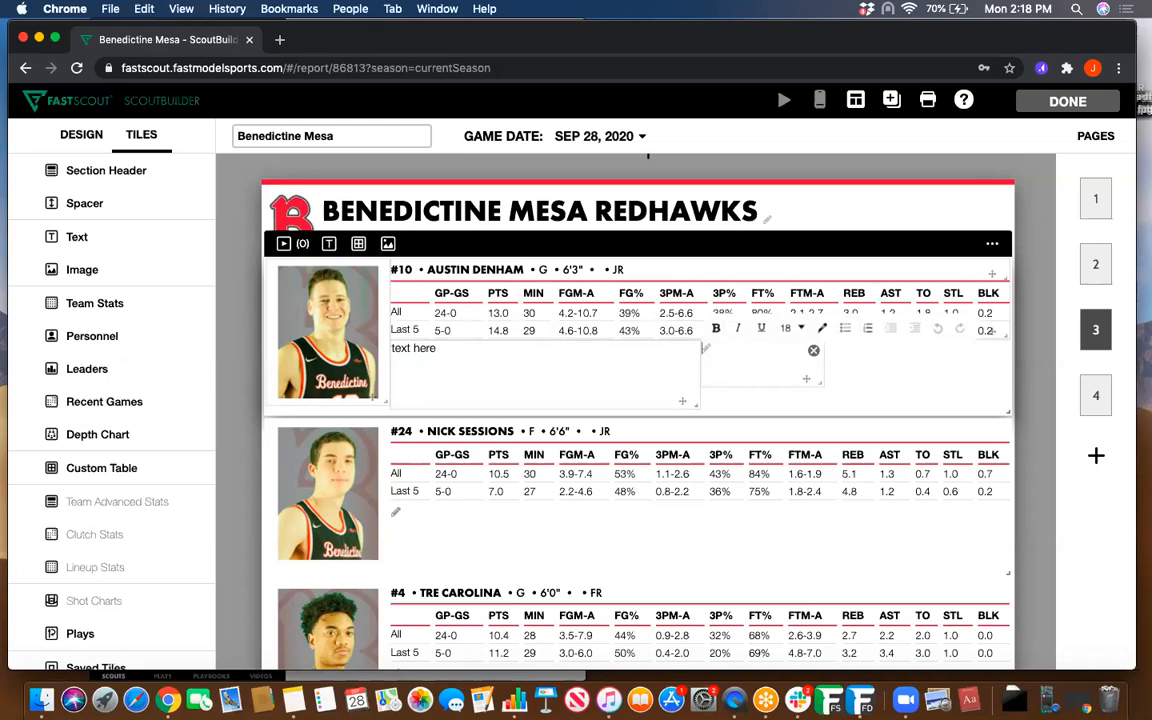
type("e")
- Add an image box to player #10's tile and place it beside the second text box, below the stats
left_click(360, 245)
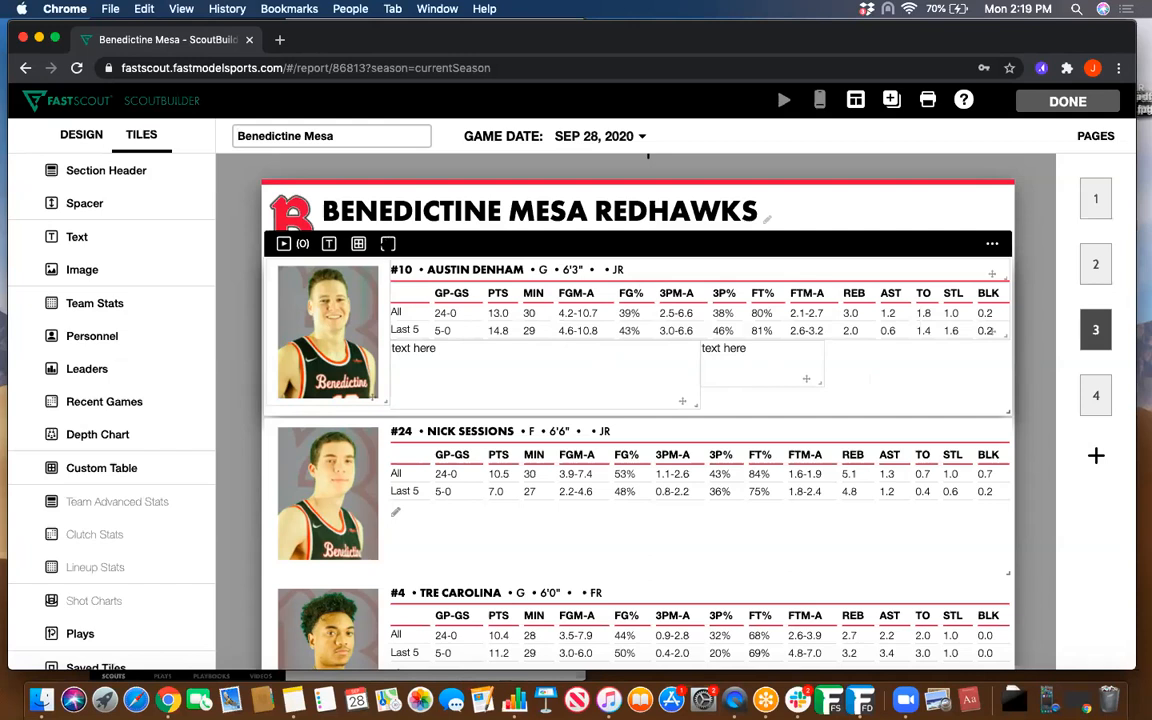
left_click(350, 310)
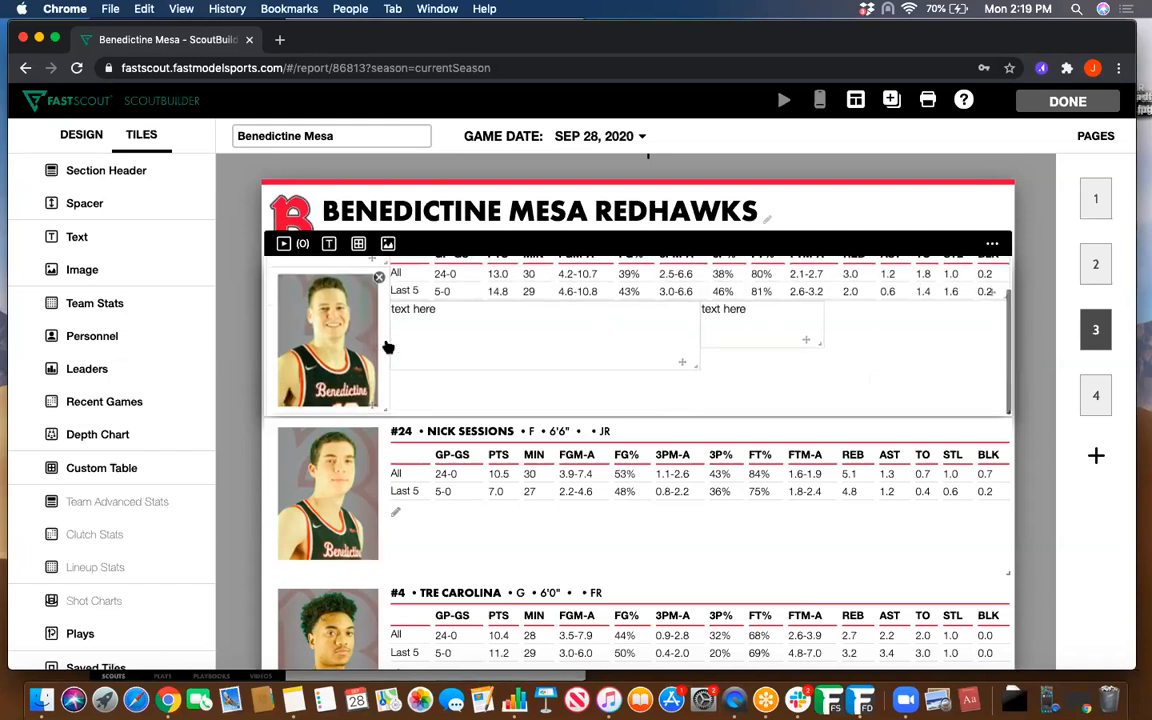
left_click_drag(371, 297, 990, 286)
left_click_drag(898, 320, 922, 321)
left_click_drag(986, 396, 884, 368)
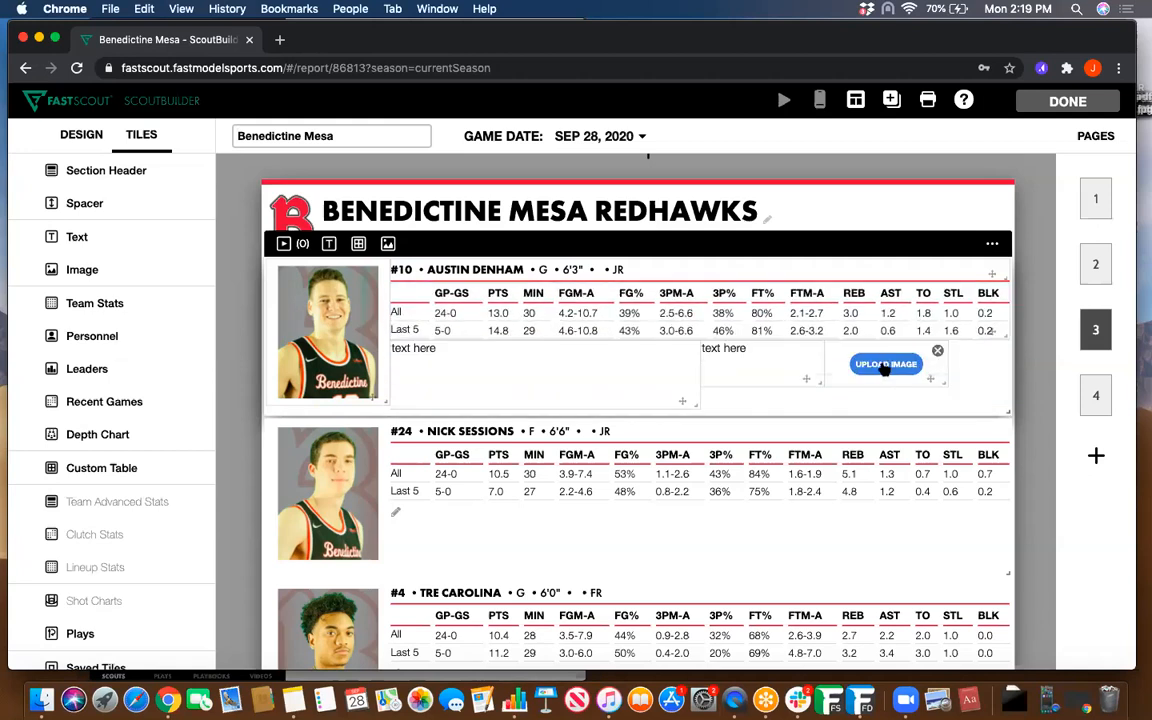
- Upload fire emoji.png from the Desktop into player #10's new image box and enlarge the box to the tile's lower corner
left_click(884, 368)
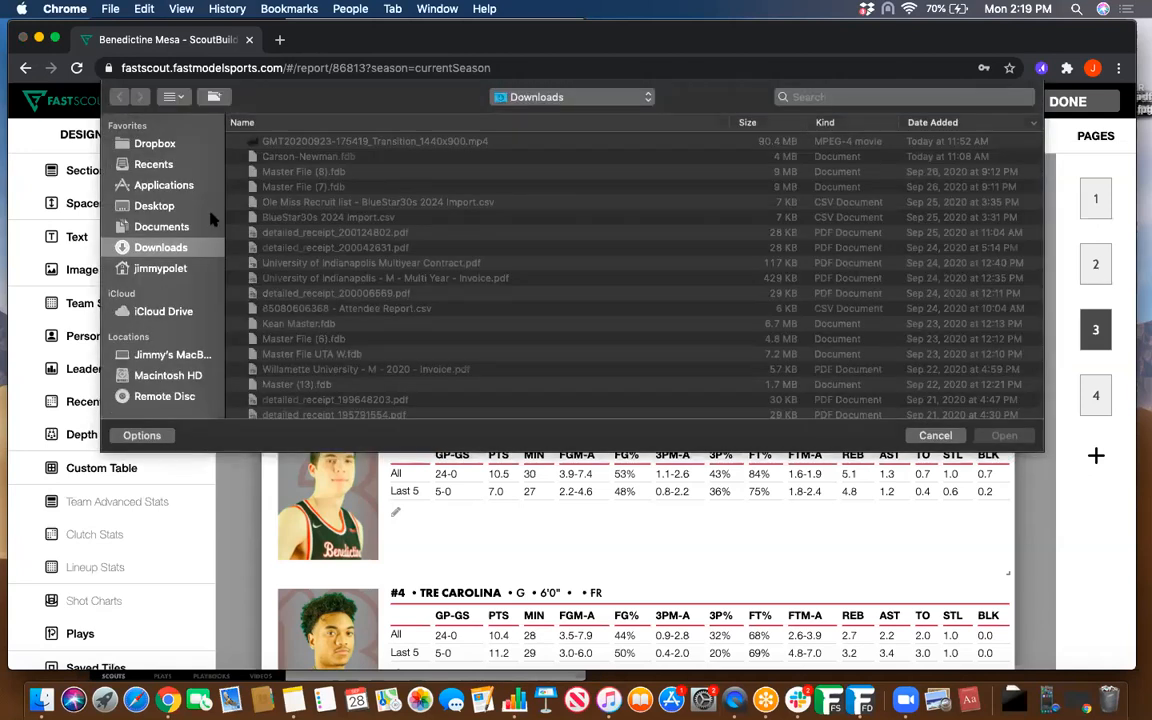
left_click(152, 204)
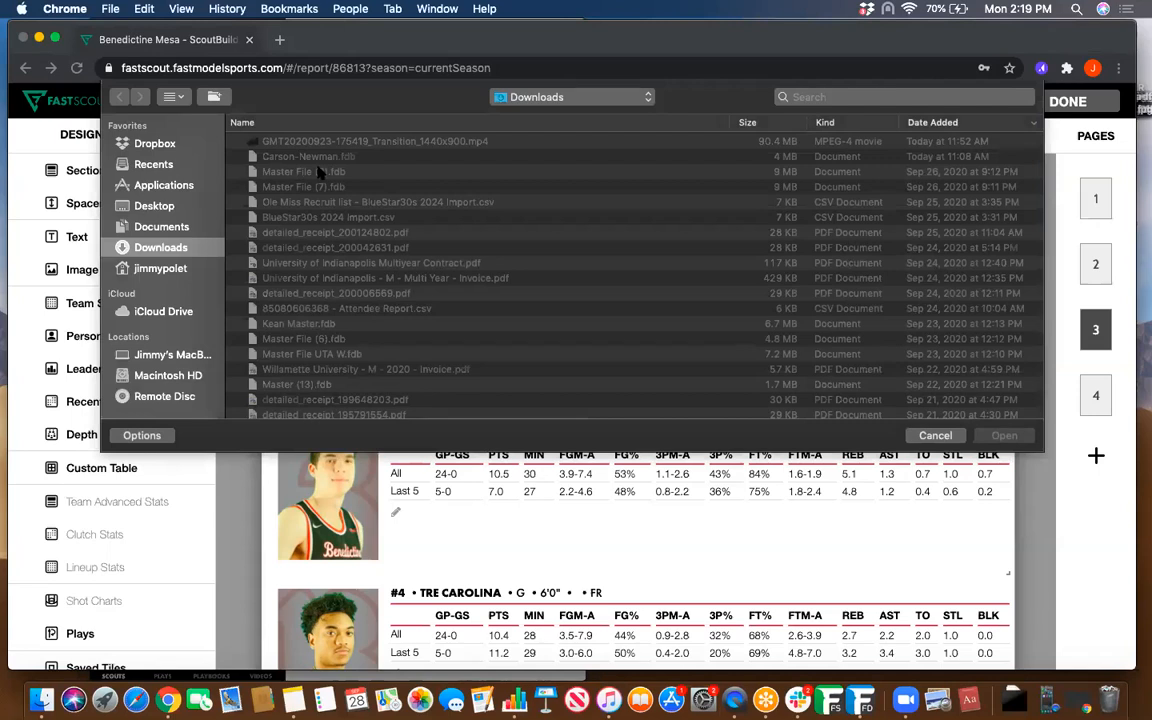
left_click(296, 248)
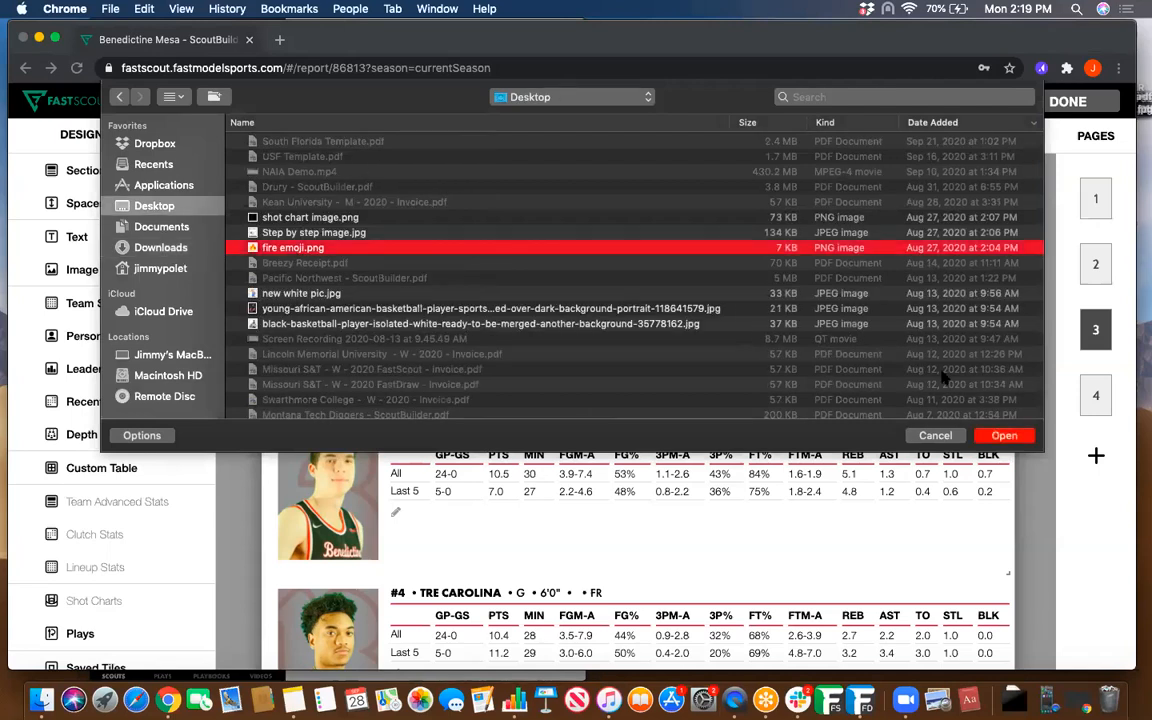
left_click(1021, 438)
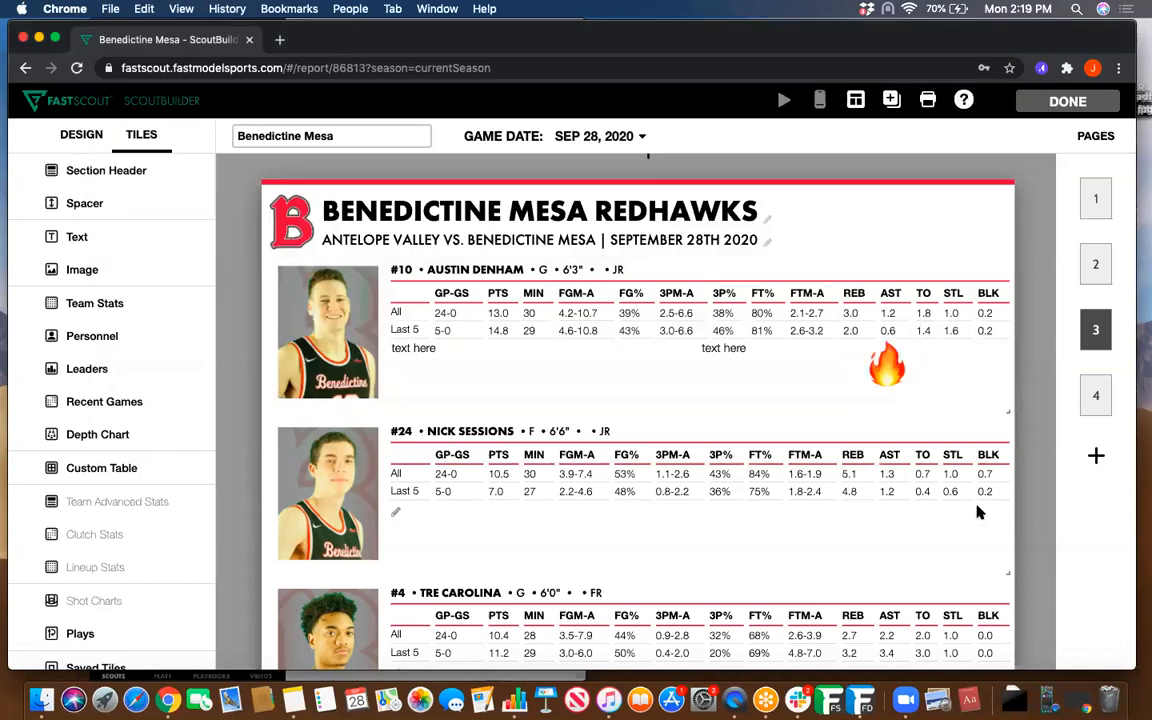
mouse_move(941, 384)
left_click_drag(946, 386, 1003, 411)
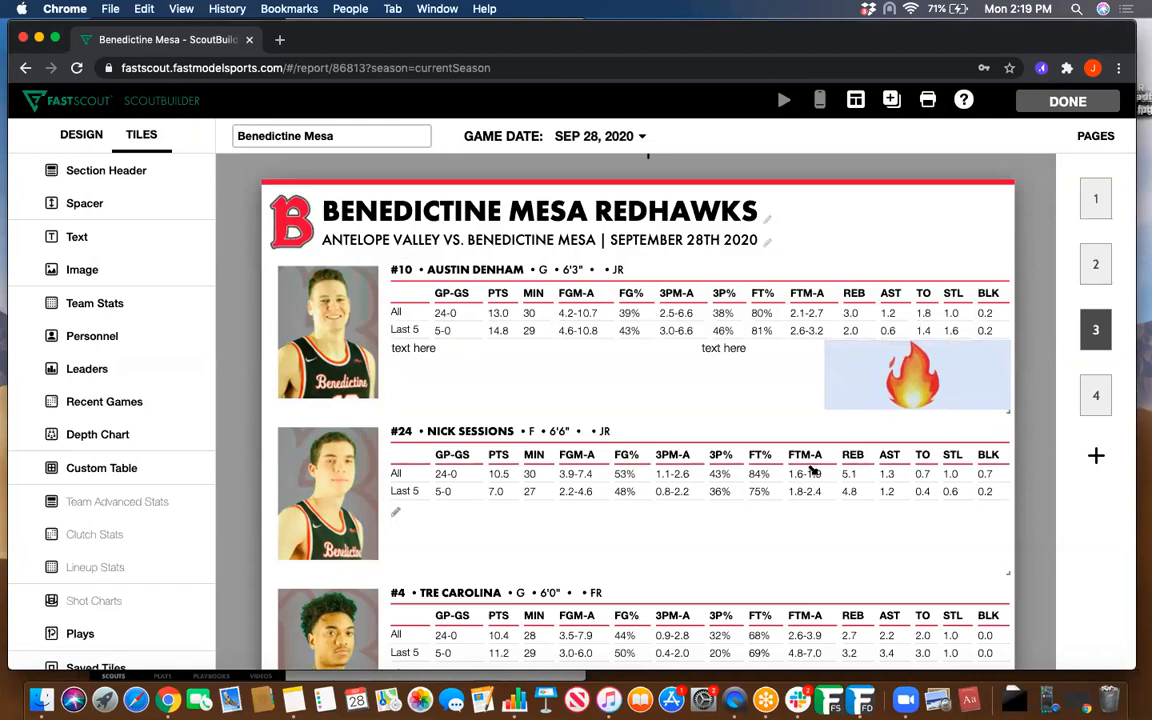
- Apply player #10's tile layout to all the other players and save it
mouse_move(811, 468)
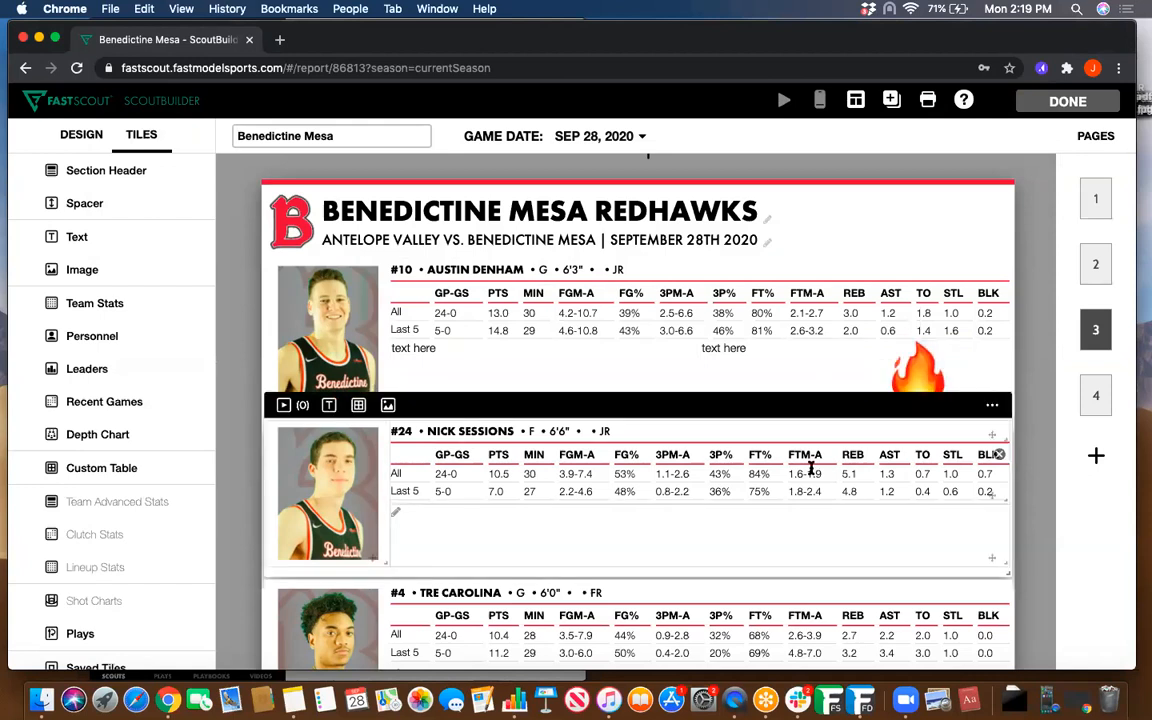
mouse_move(753, 345)
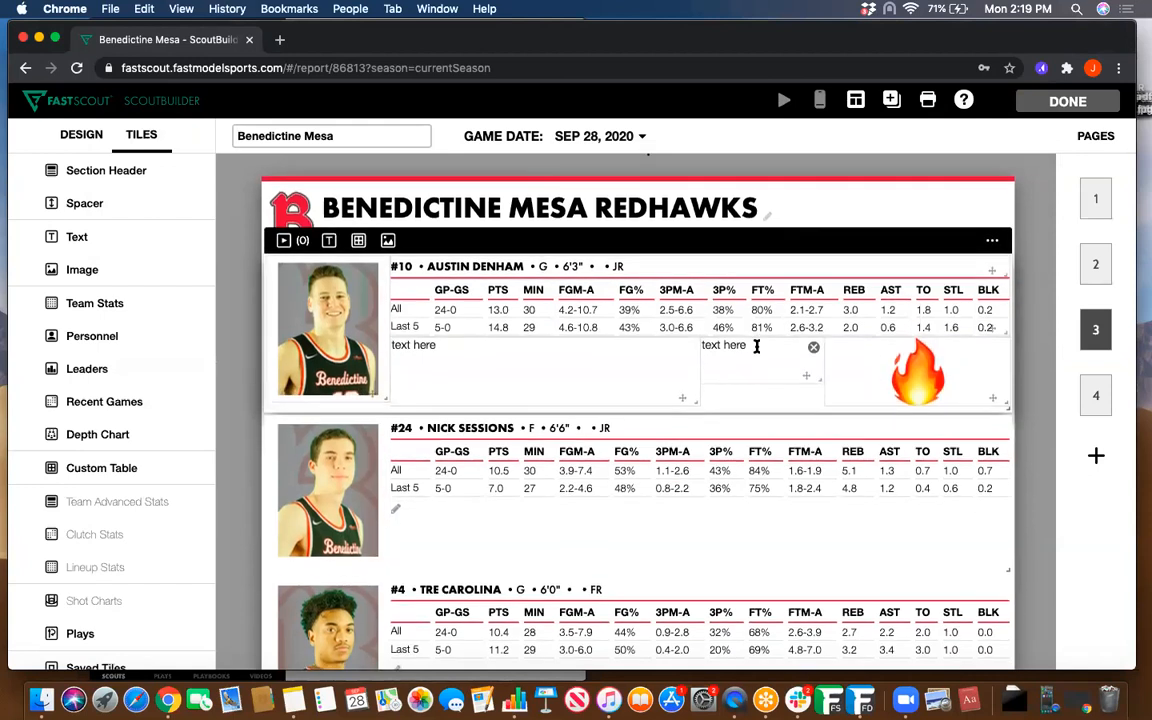
scroll(725, 386, "up", 2)
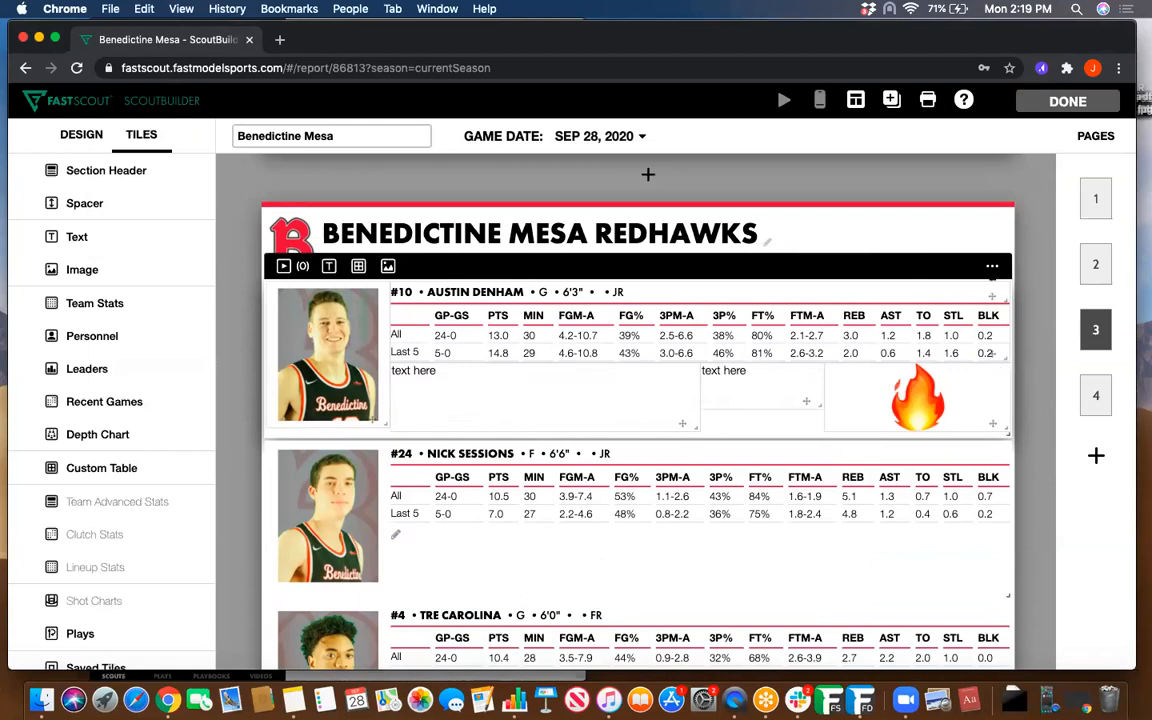
left_click(992, 265)
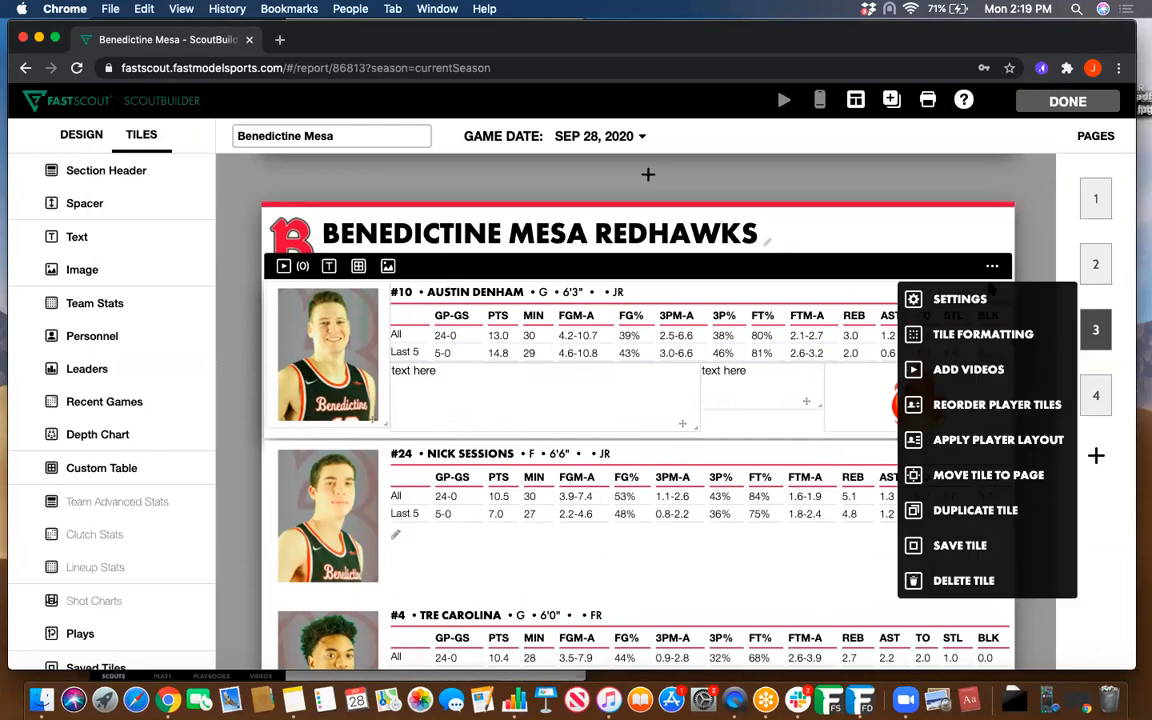
left_click(979, 447)
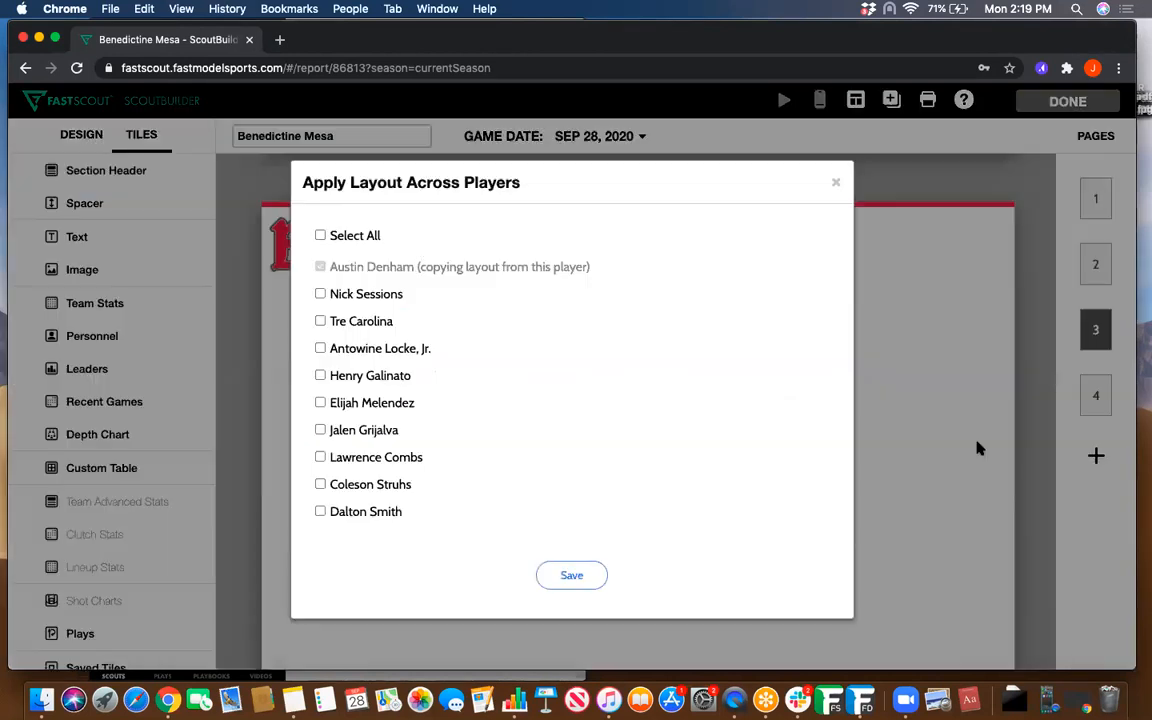
left_click(320, 235)
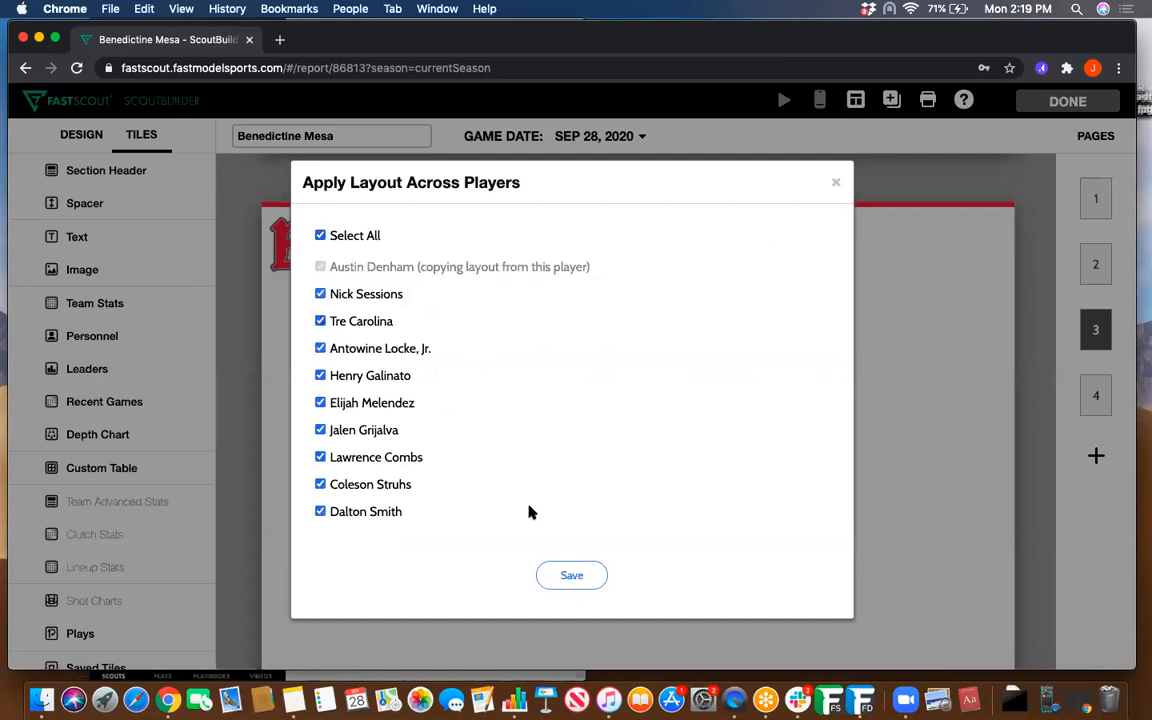
left_click(571, 576)
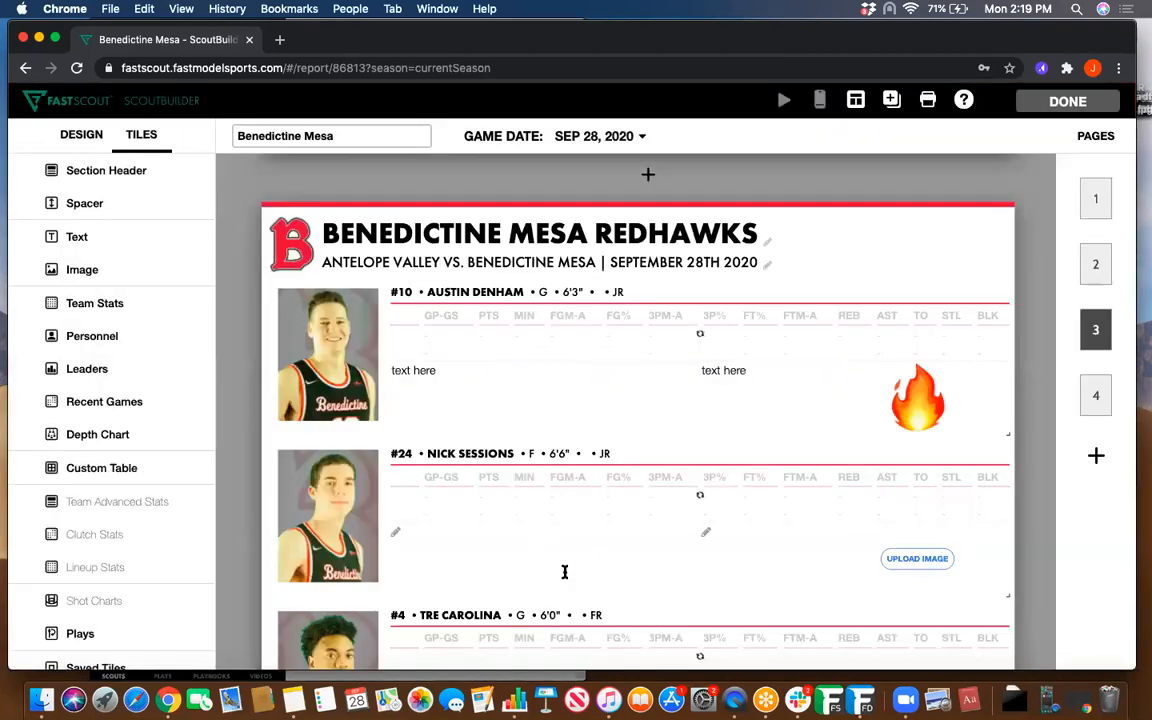
left_click(432, 378)
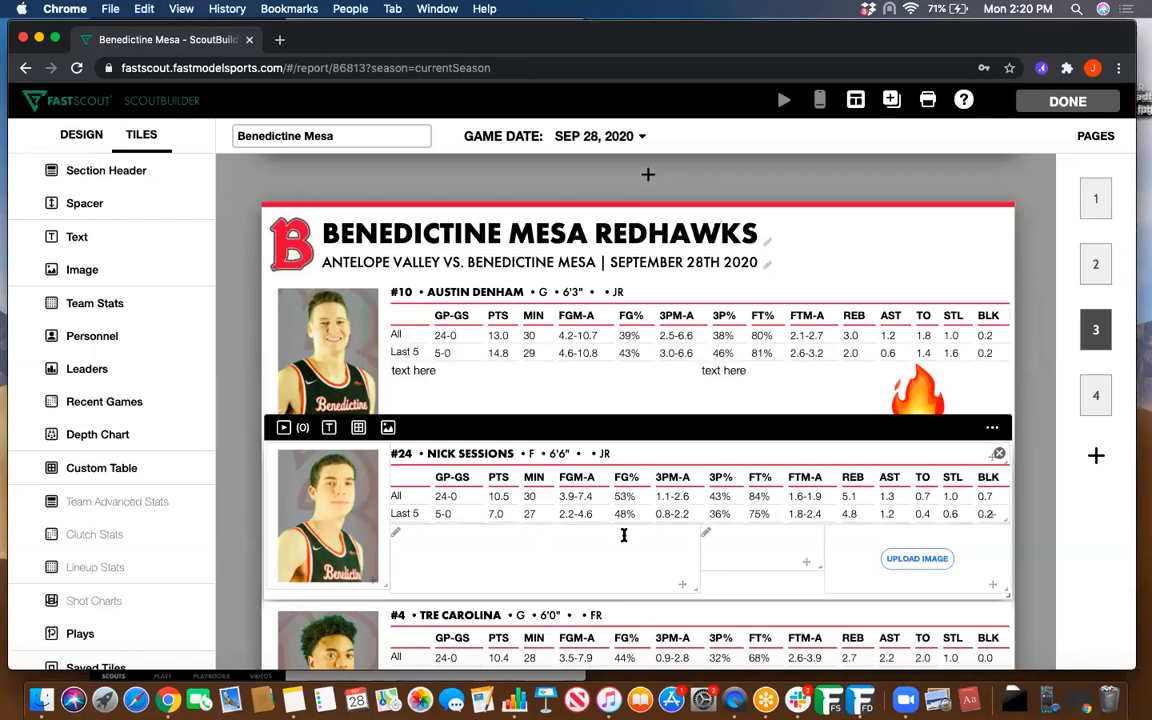
scroll(784, 535, "down", 5)
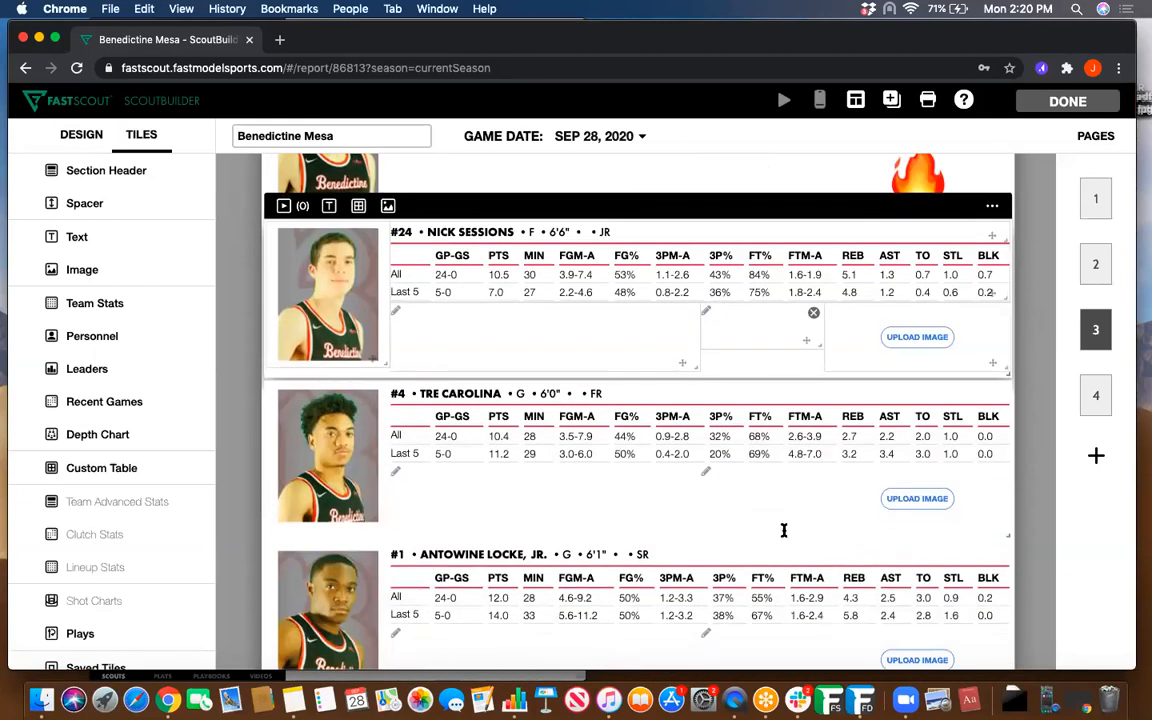
- Reorder the player tiles by moving #1 and #32 ahead of #4 and #13 after #3, and save the order
scroll(784, 535, "up", 5)
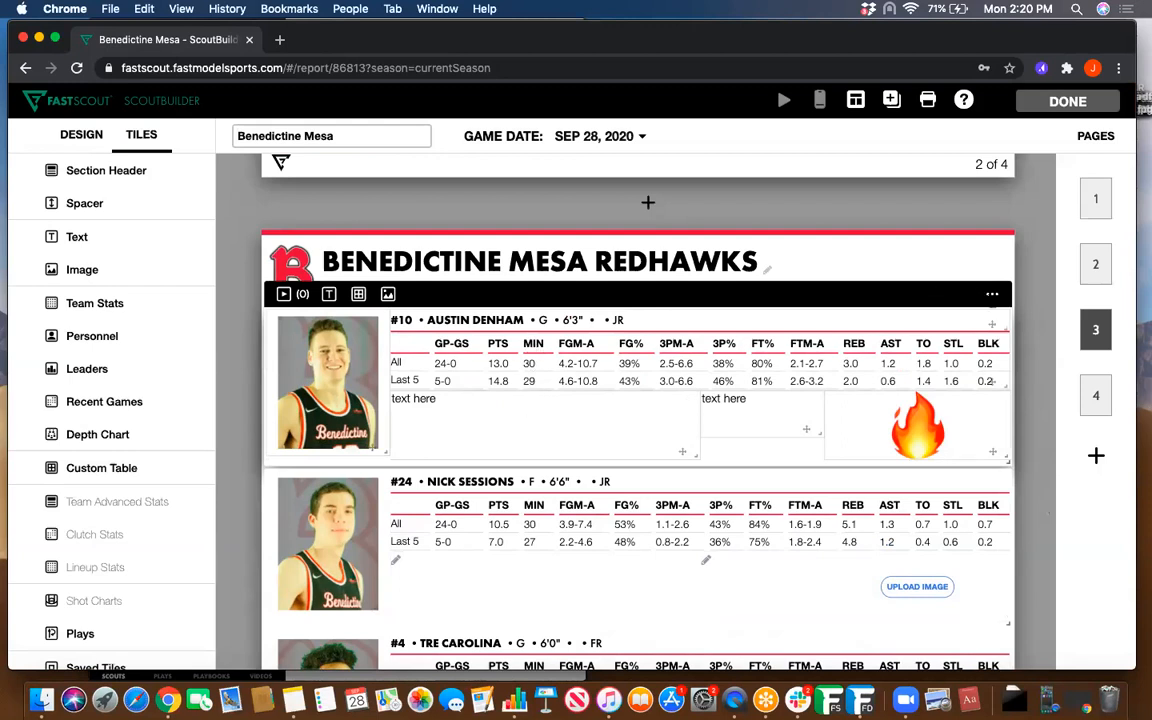
left_click(992, 293)
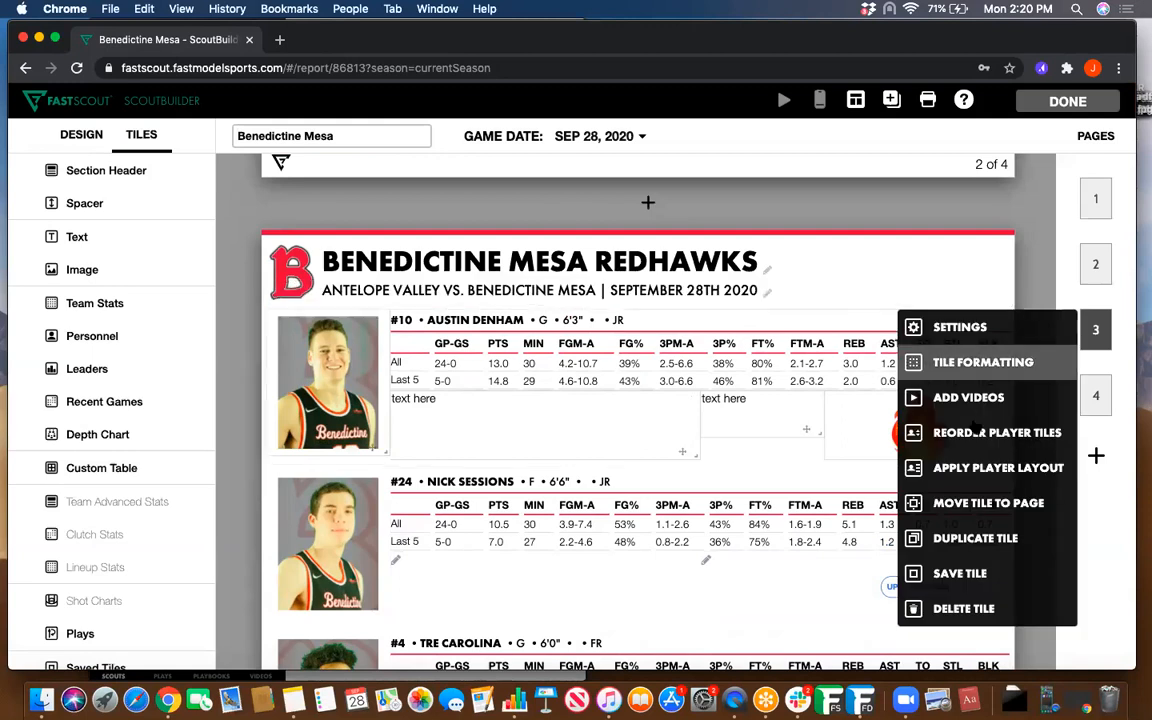
left_click(975, 438)
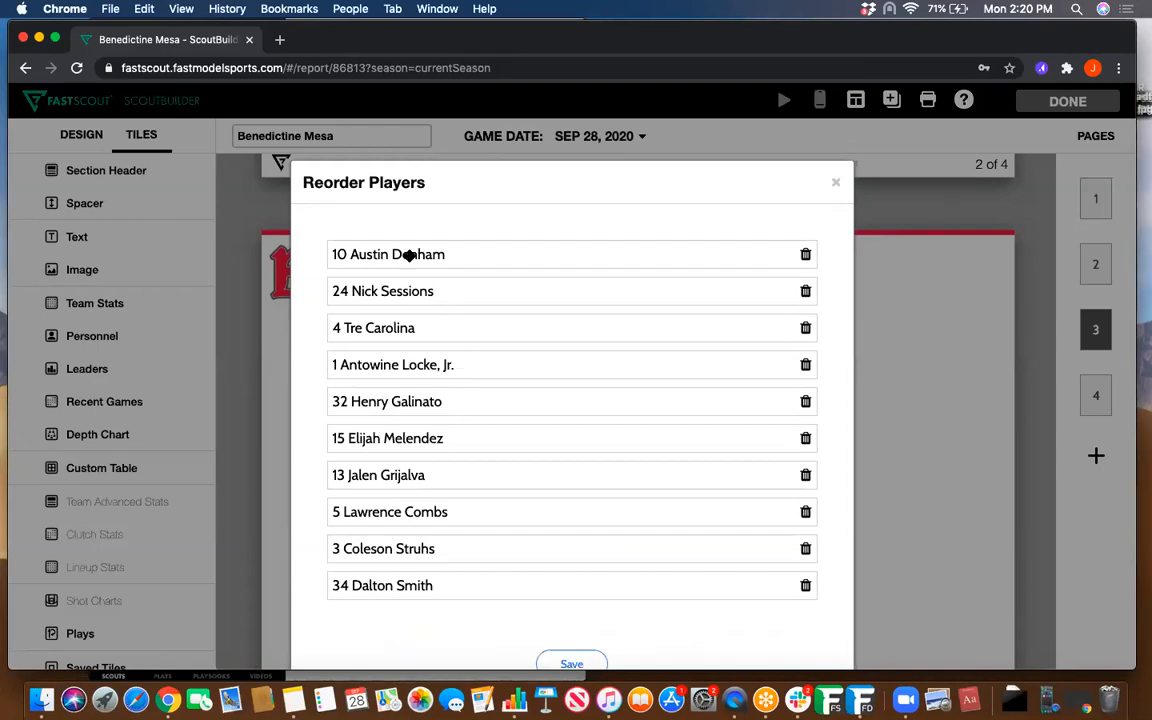
left_click_drag(408, 364, 411, 327)
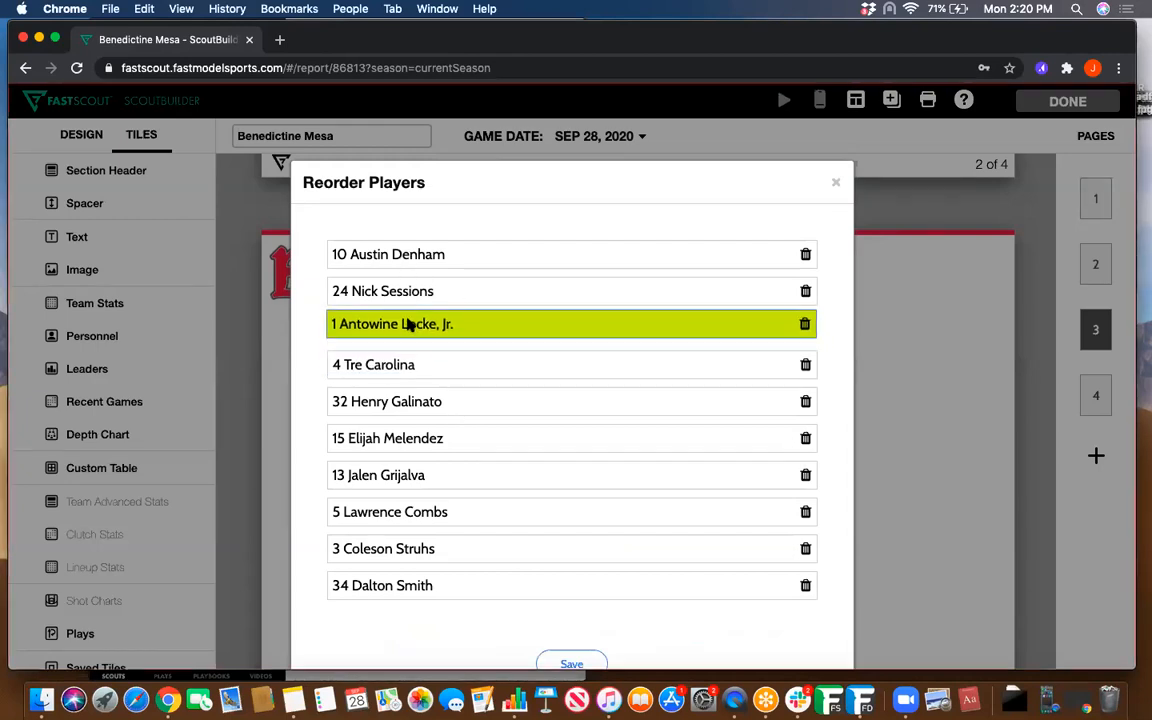
left_click_drag(408, 399, 406, 364)
left_click_drag(393, 476, 470, 548)
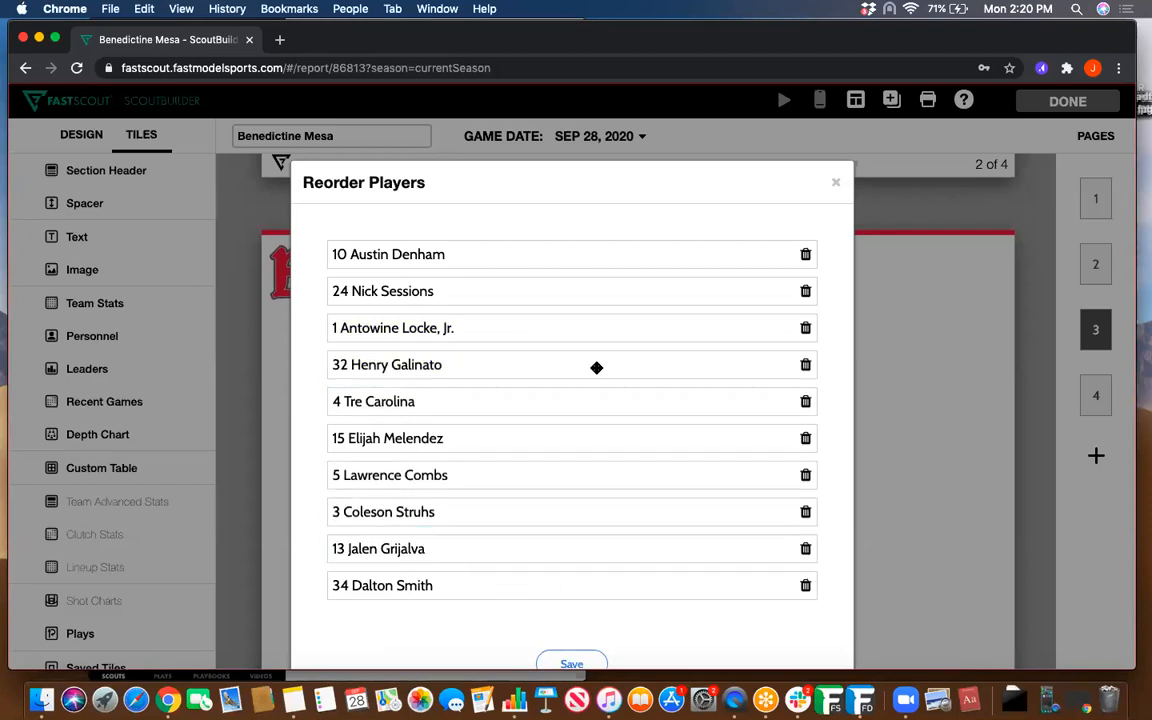
scroll(605, 445, "down", 2)
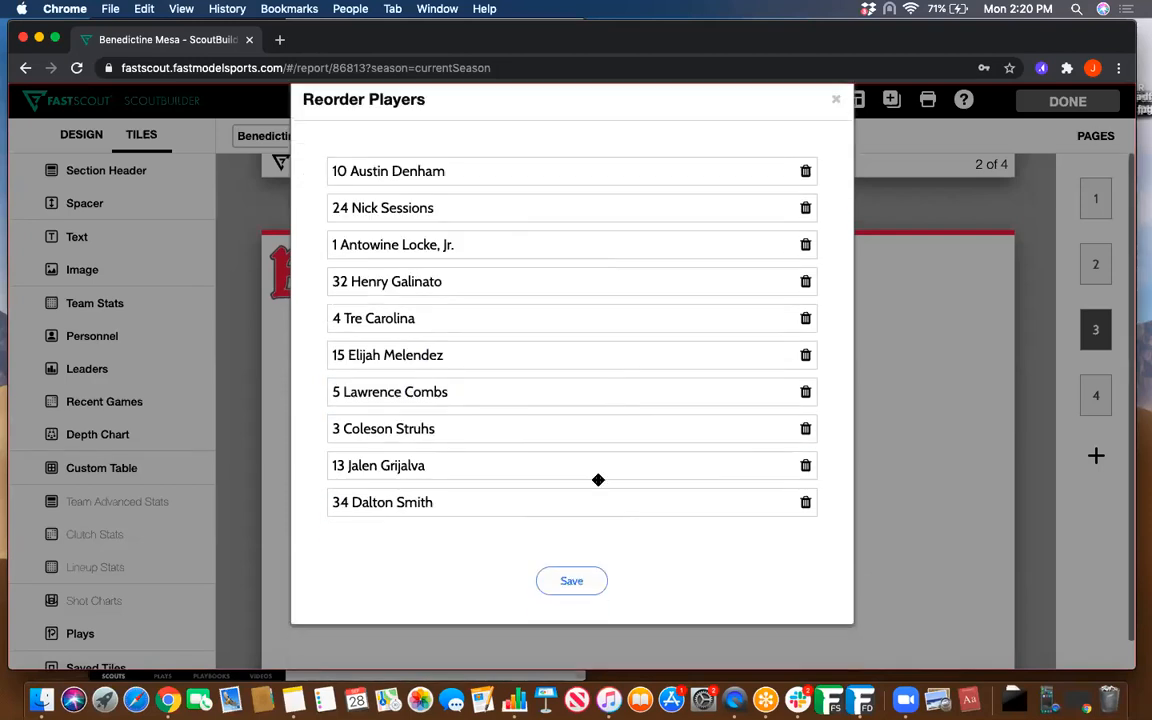
left_click(571, 581)
scroll(580, 578, "down", 3)
scroll(519, 509, "down", 3)
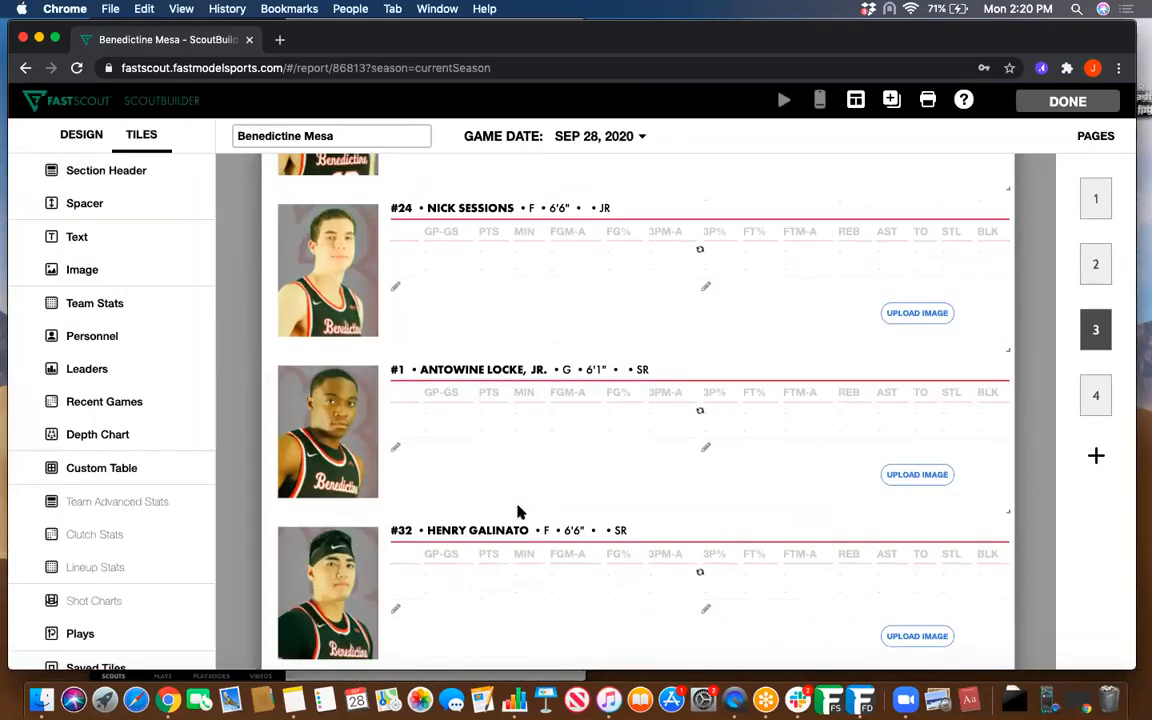
scroll(519, 547, "down", 20)
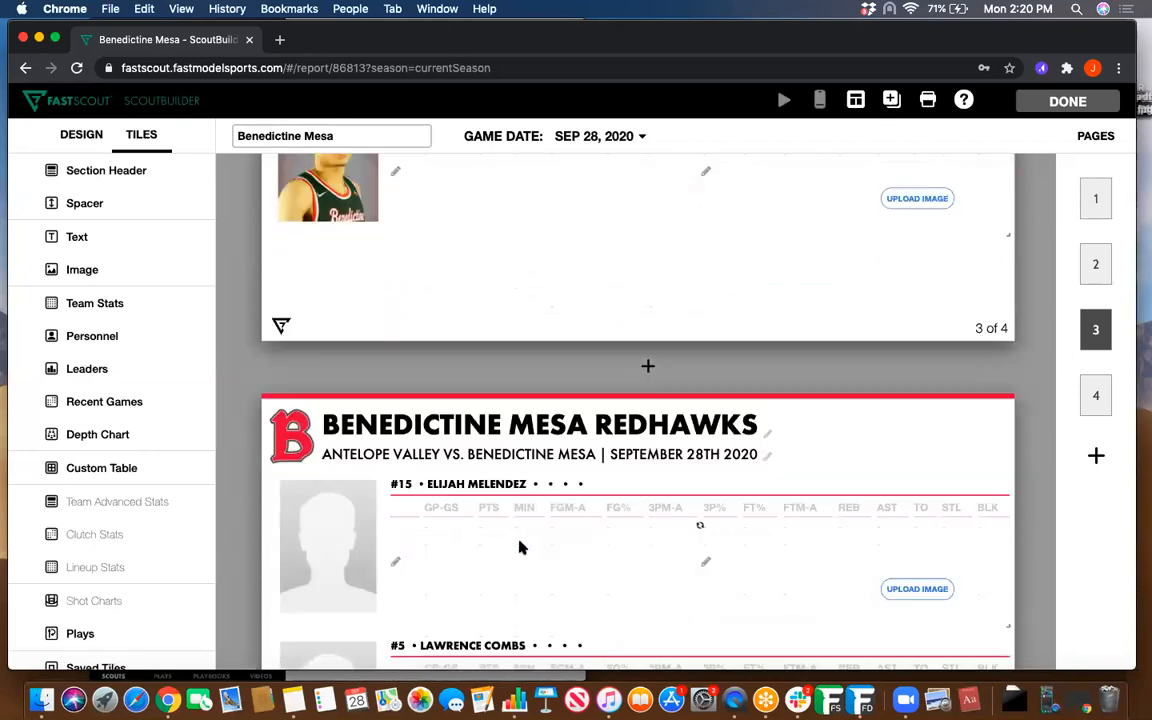
scroll(519, 547, "up", 5)
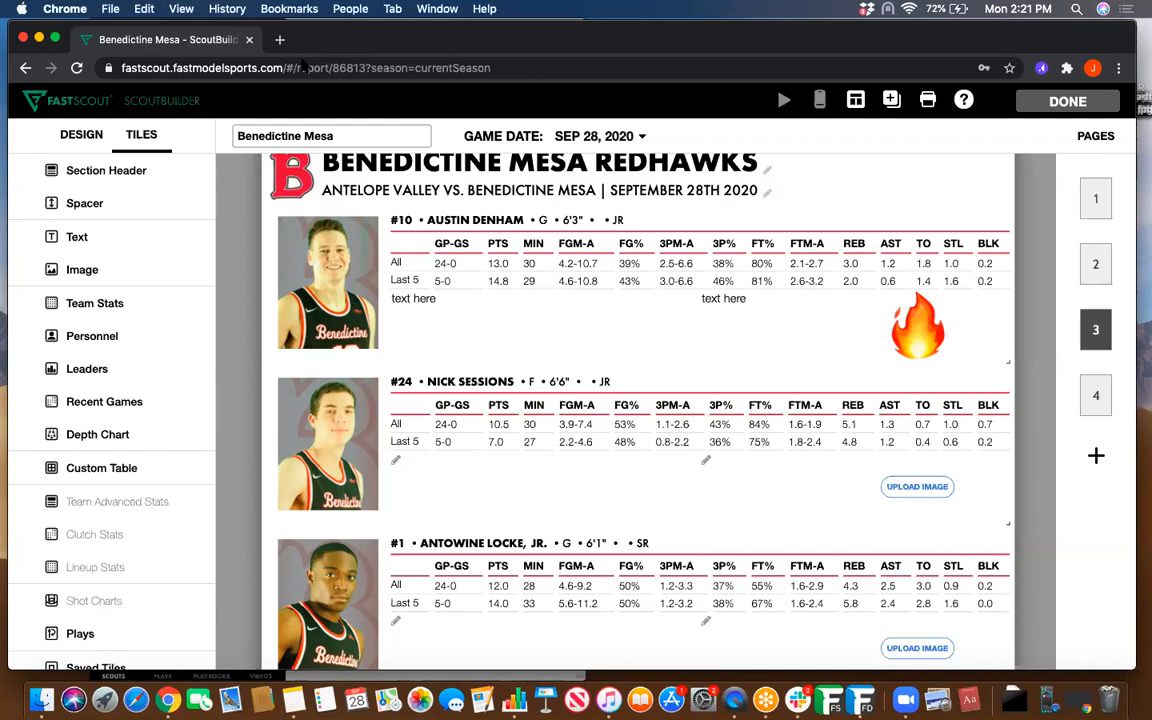
left_click(1094, 200)
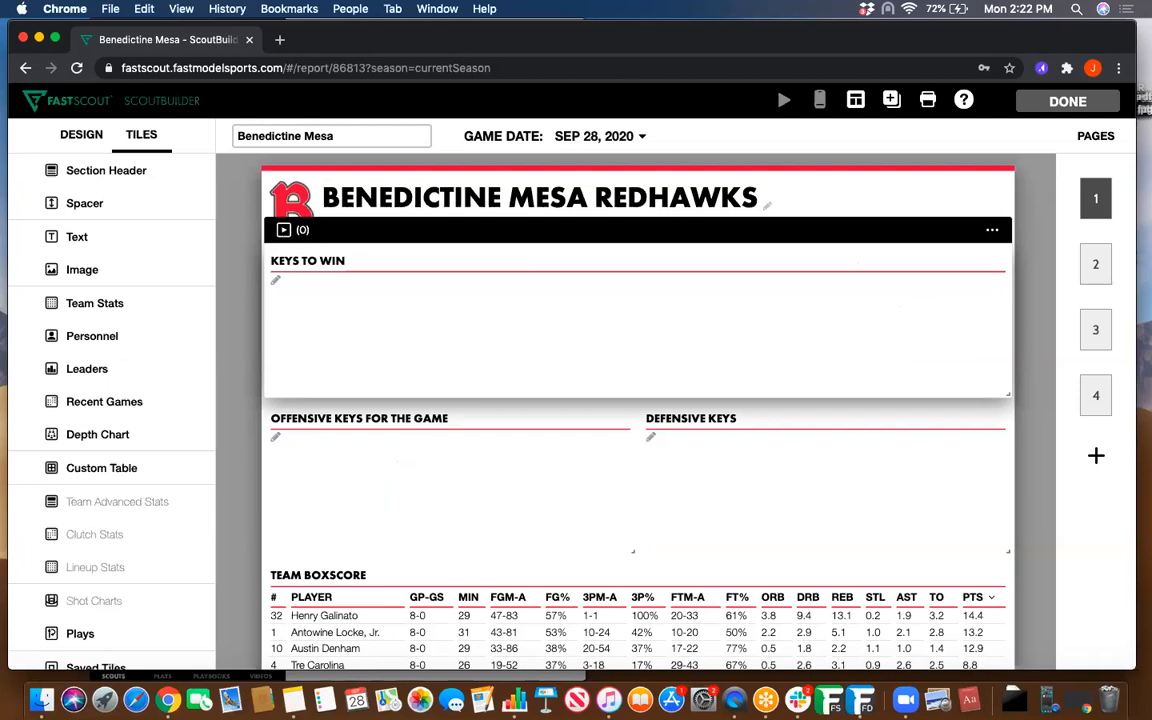
left_click(284, 229)
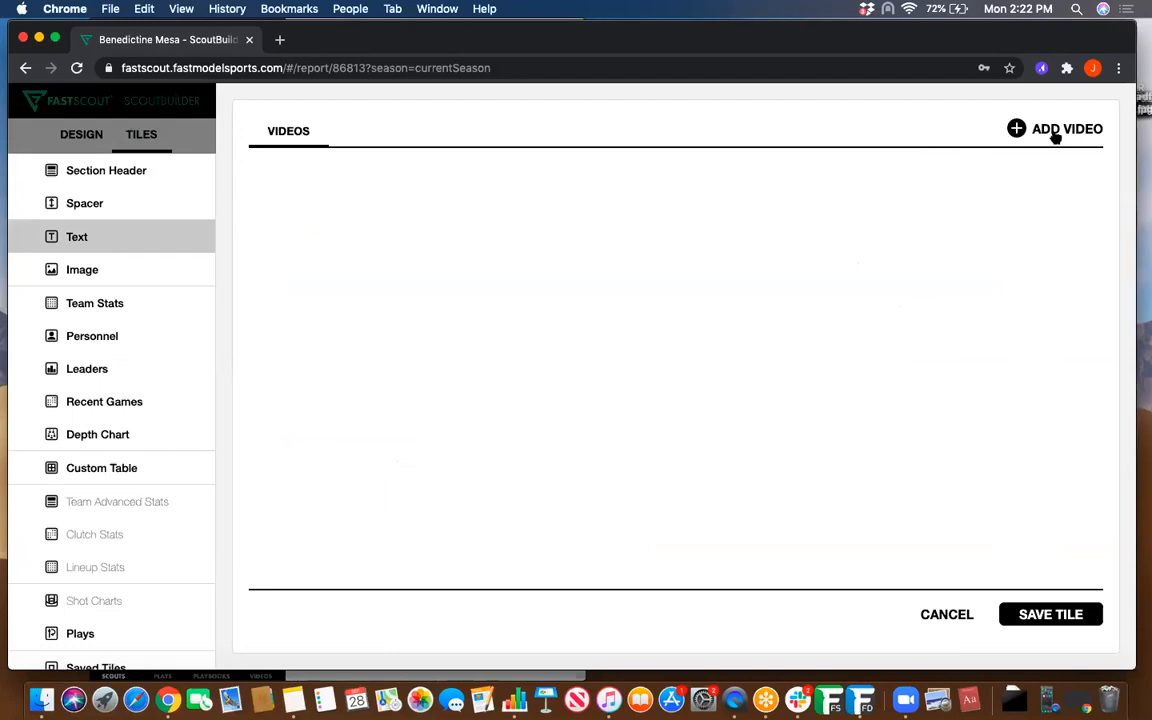
left_click(1055, 136)
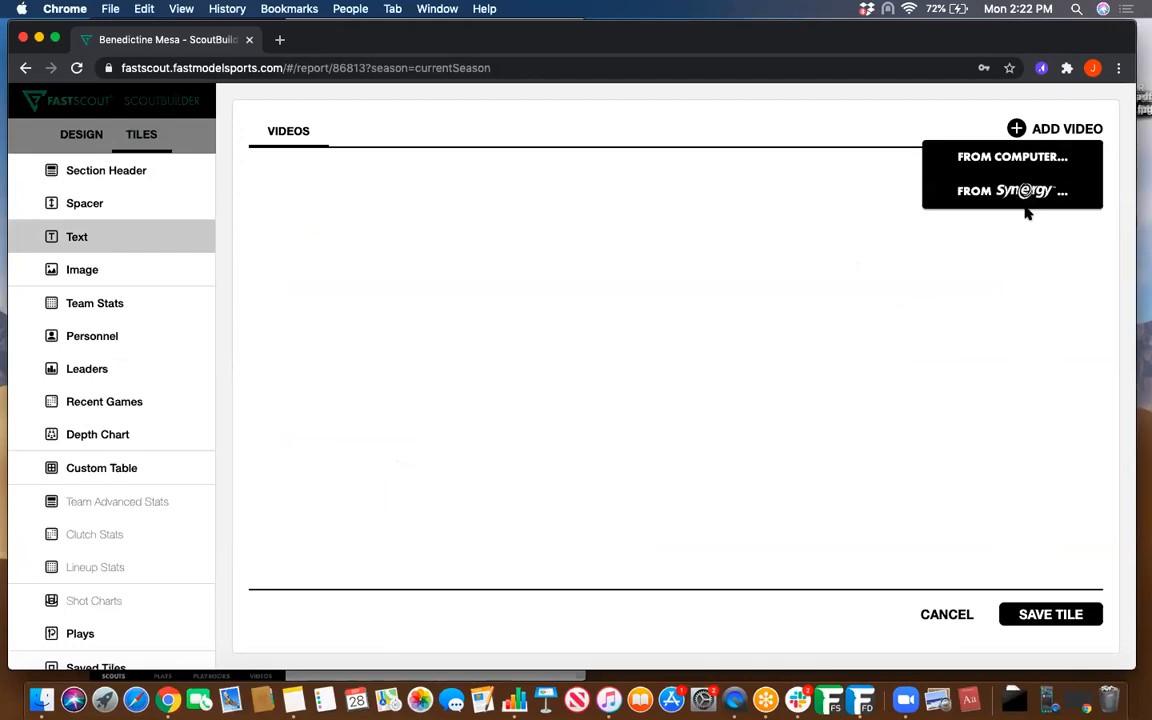
left_click(948, 614)
scroll(589, 432, "down", 2)
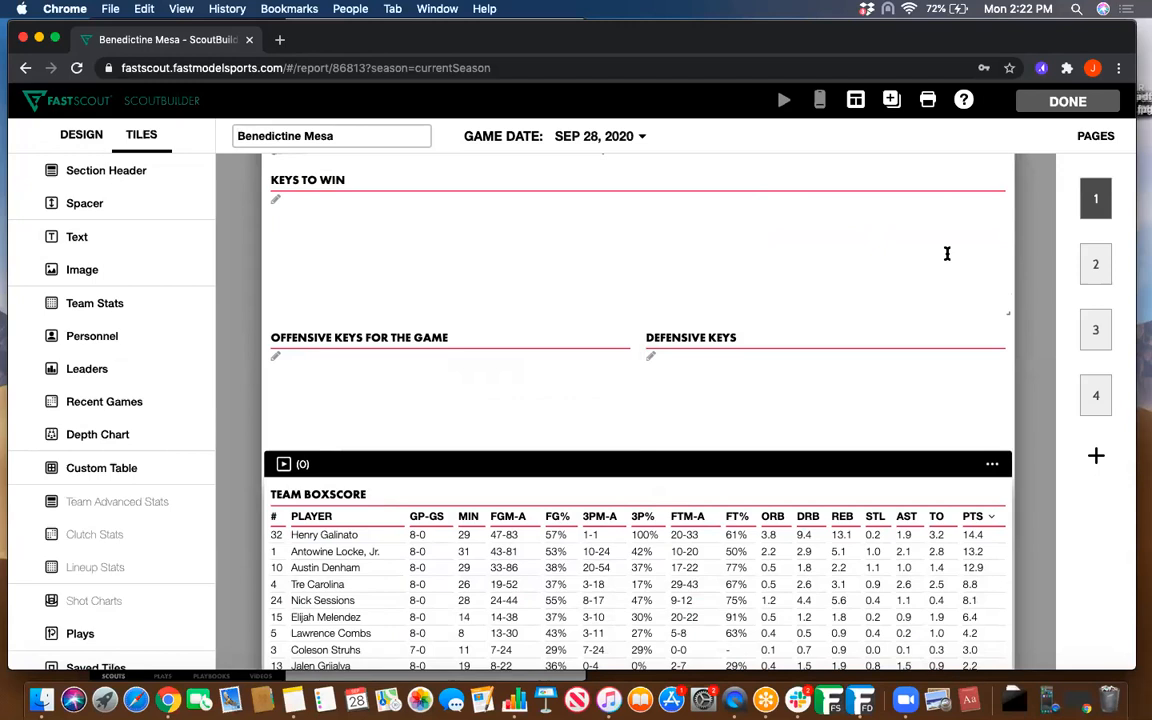
- Start adding Synergy video to player #10's tile on page 3 and open the Baylor@TexasTech - 02-18-2020 edit
left_click(1095, 330)
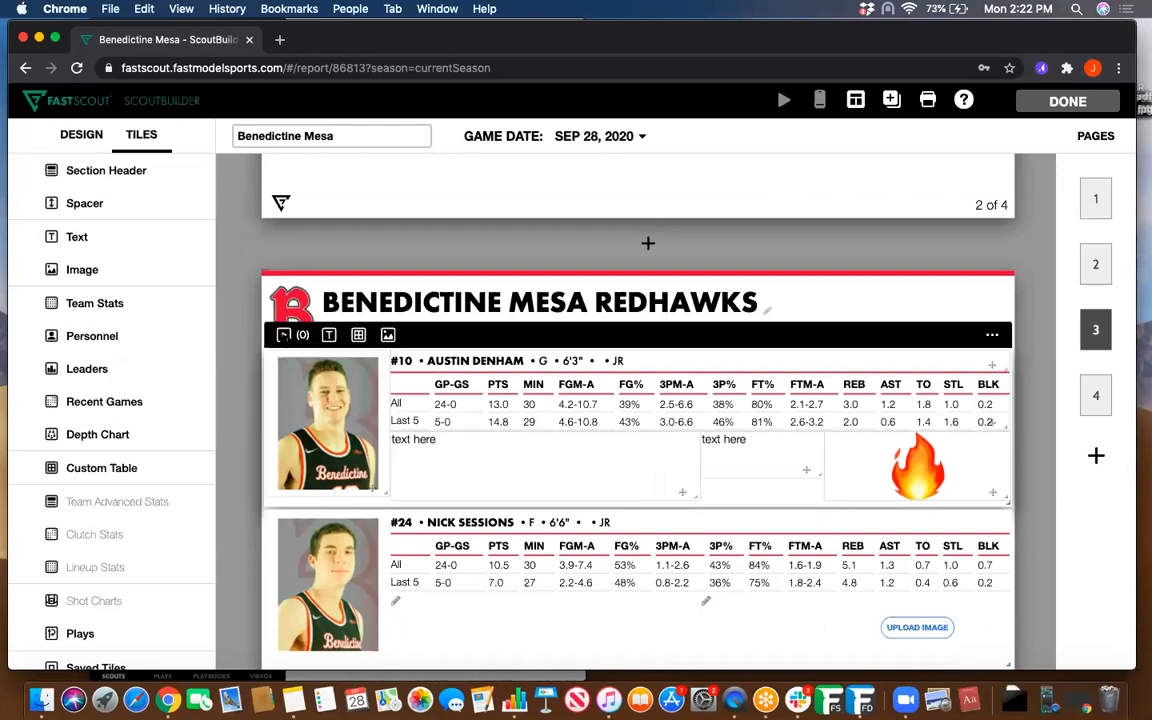
left_click(284, 335)
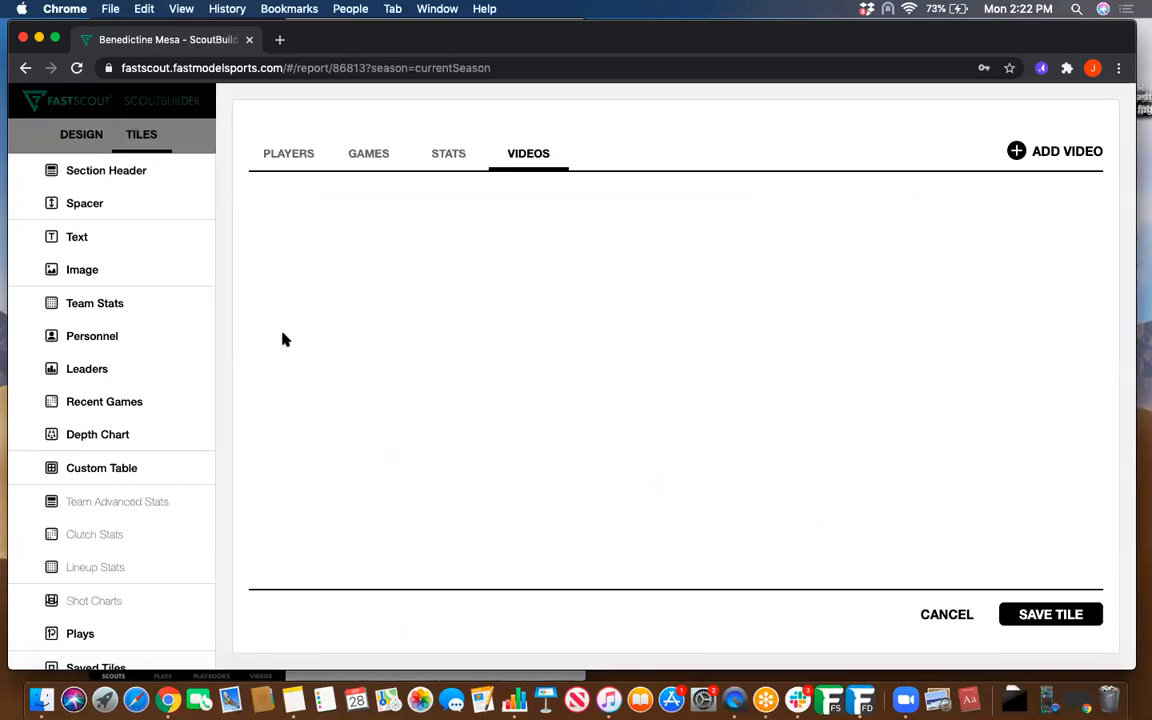
left_click(1072, 155)
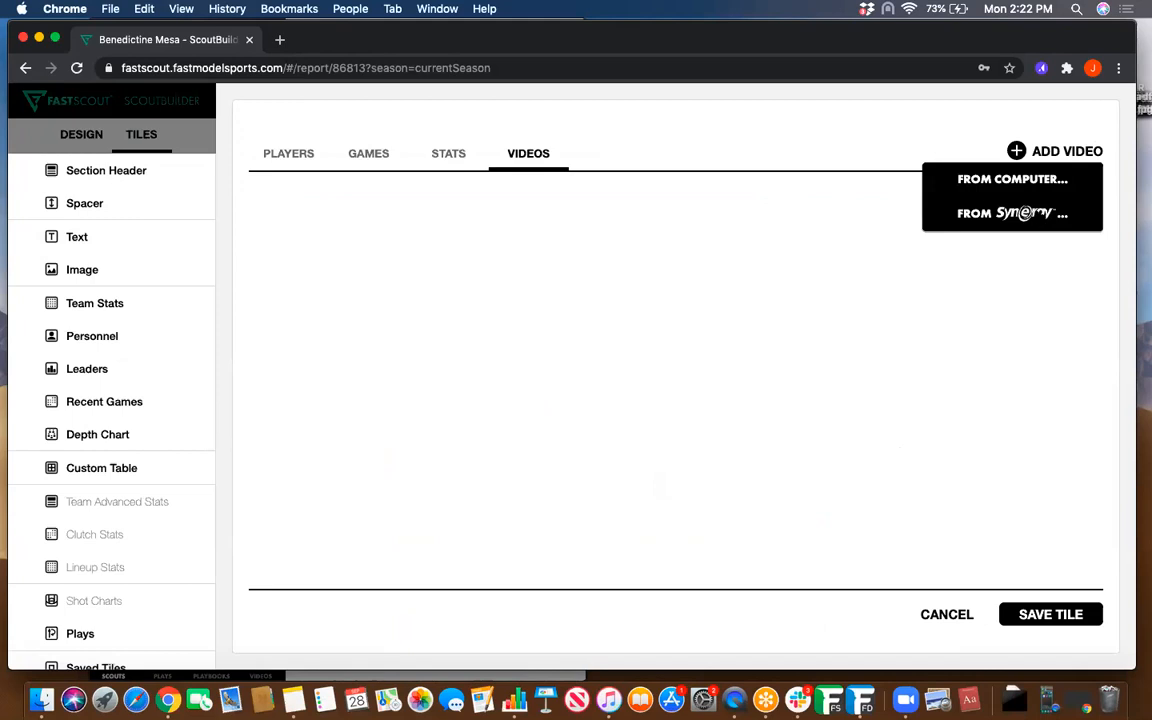
left_click(1037, 214)
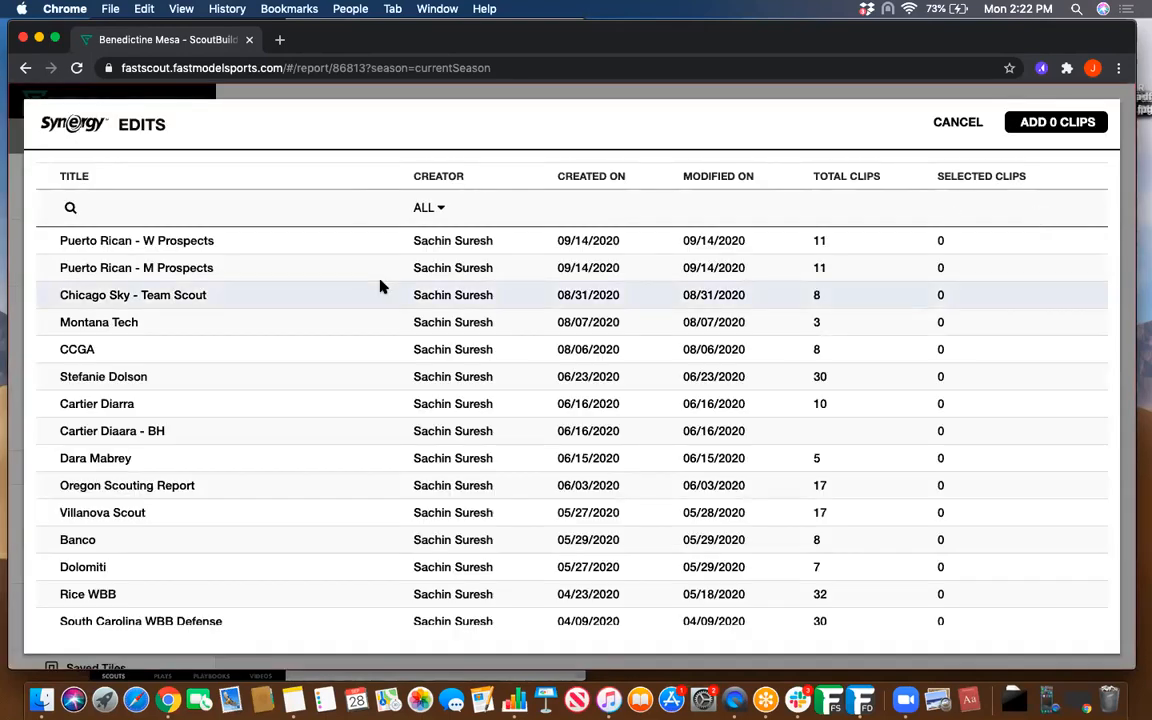
scroll(380, 286, "down", 3)
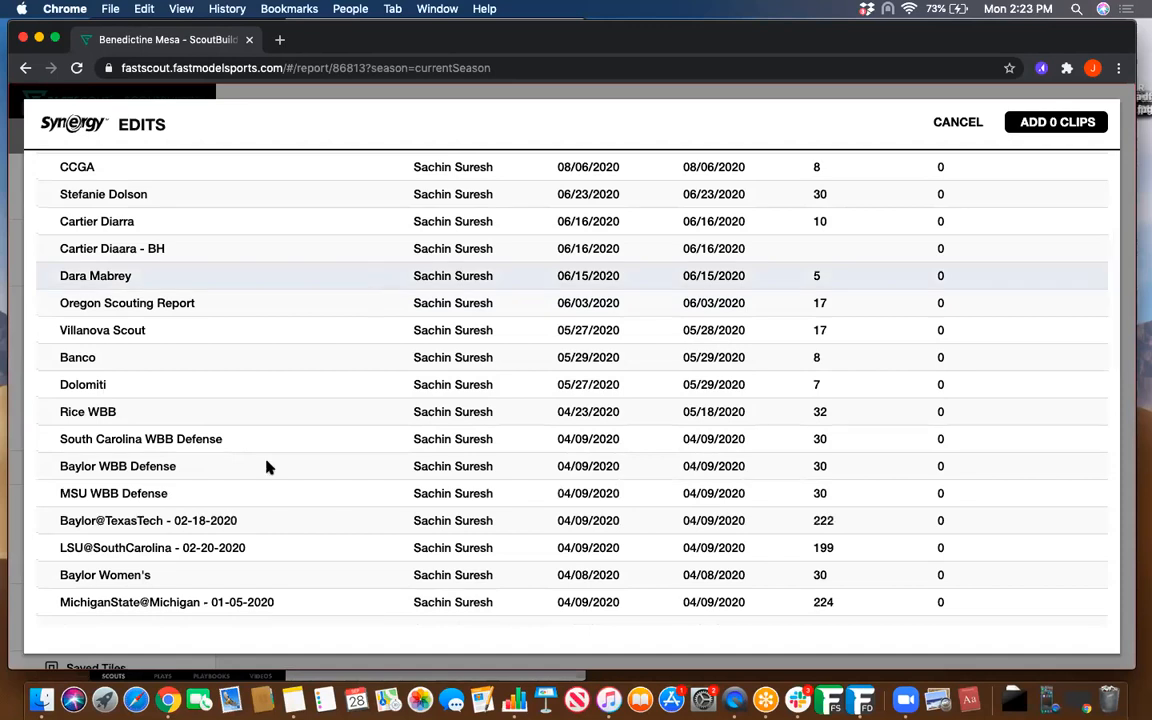
left_click(145, 520)
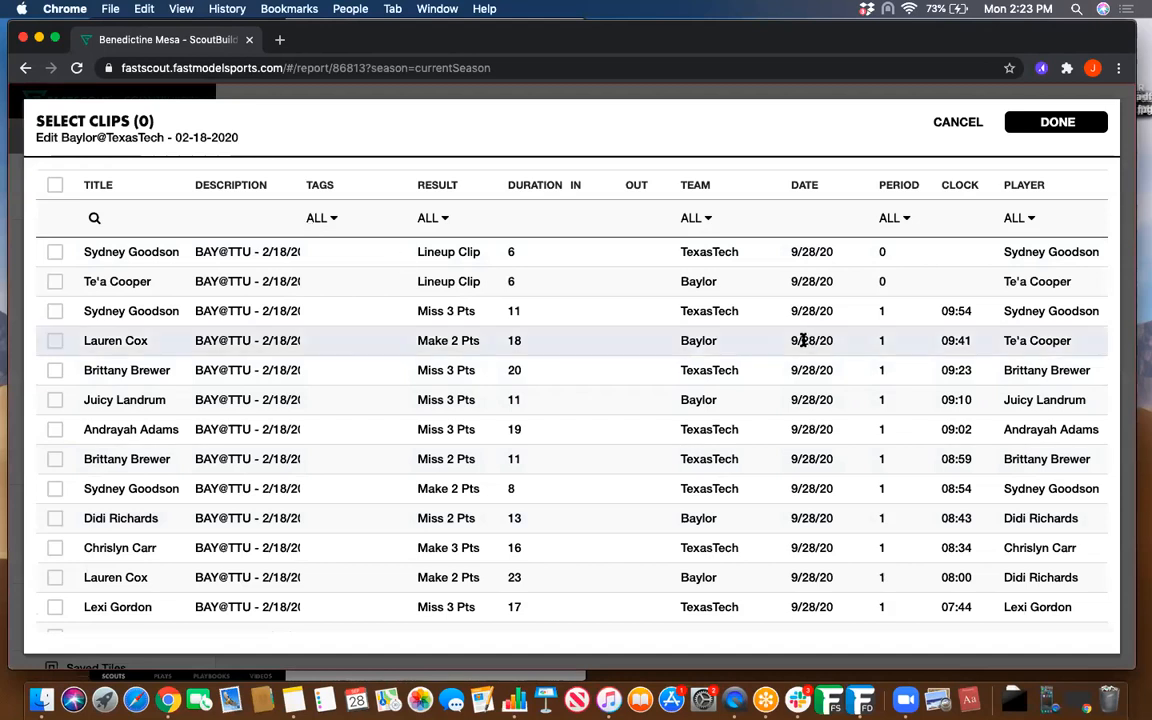
- Select the first five clips of the Baylor@TexasTech edit and add them to player #10's videos
left_click(1030, 225)
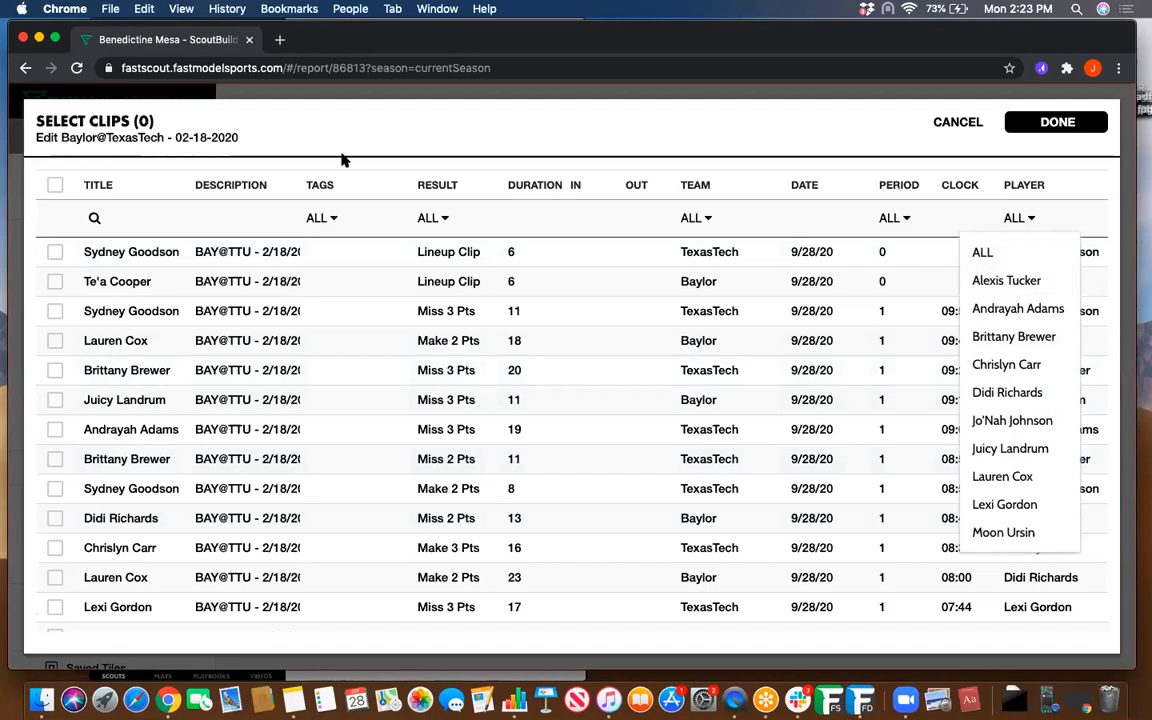
left_click(321, 219)
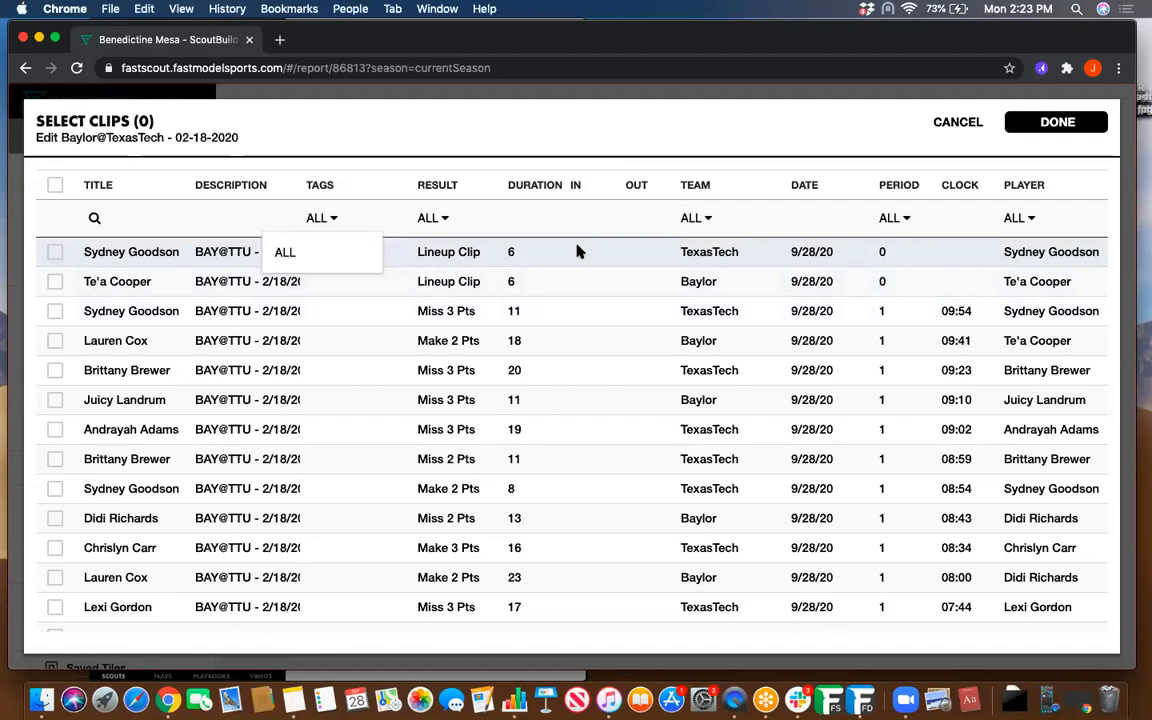
left_click(55, 252)
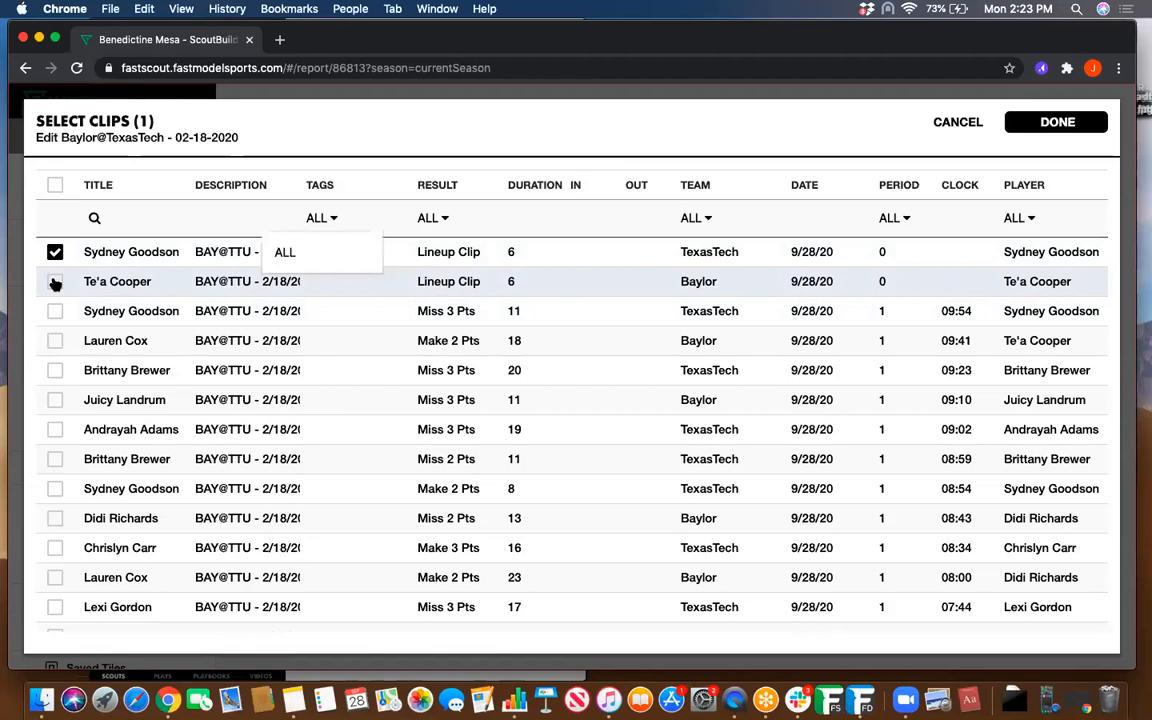
left_click(55, 282)
left_click(55, 311)
left_click(55, 340)
left_click(56, 370)
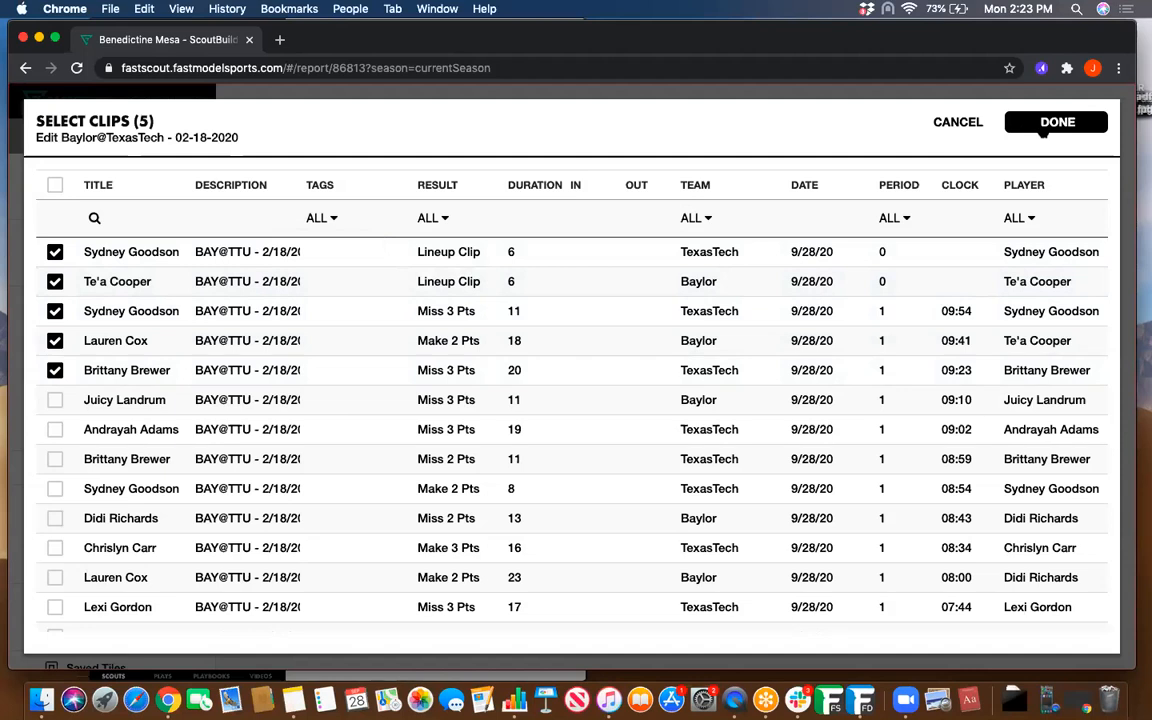
left_click(1043, 130)
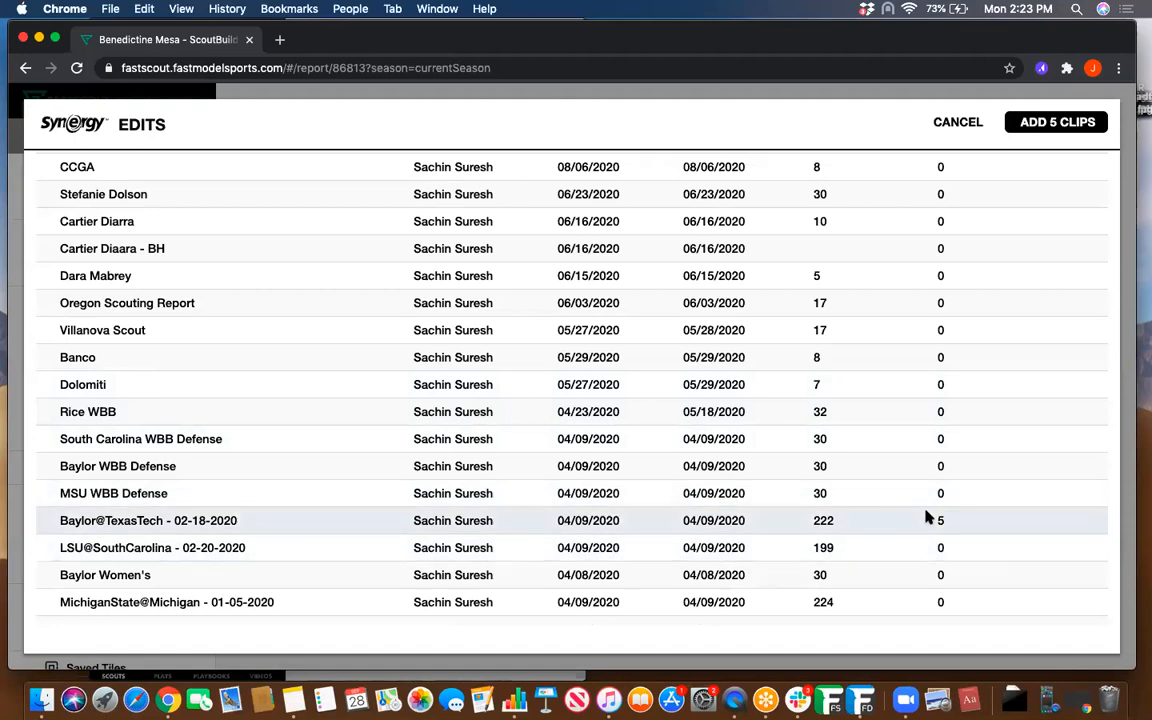
scroll(890, 342, "up", 4)
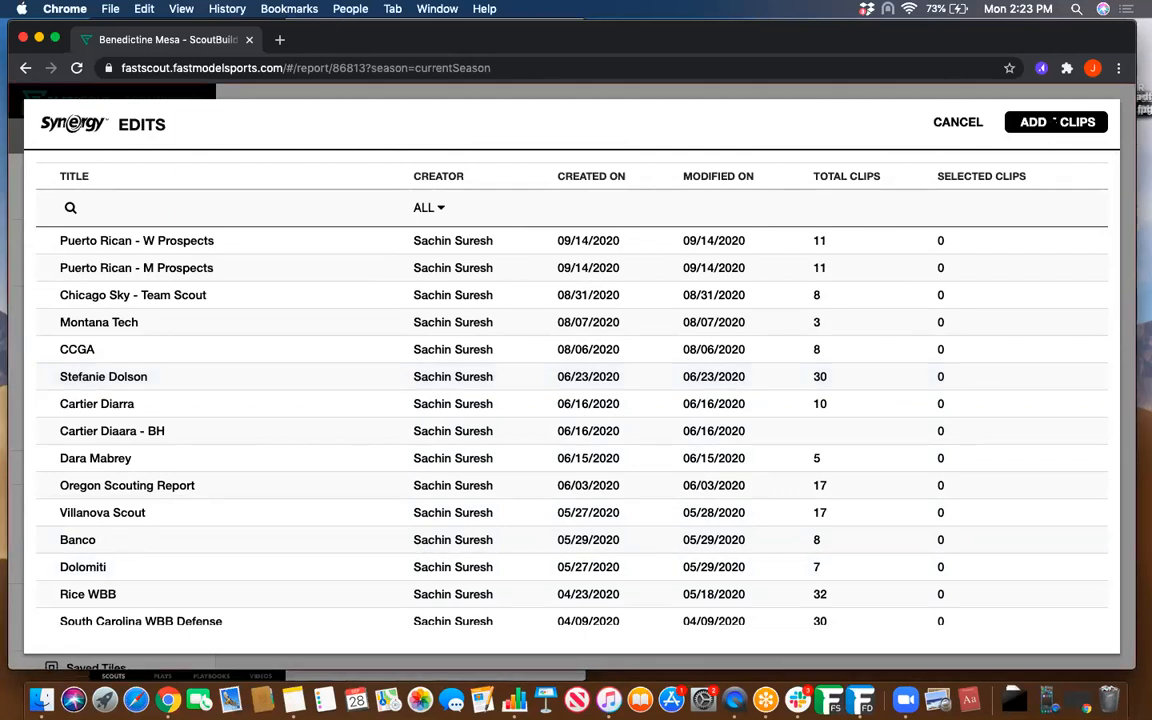
left_click(1054, 121)
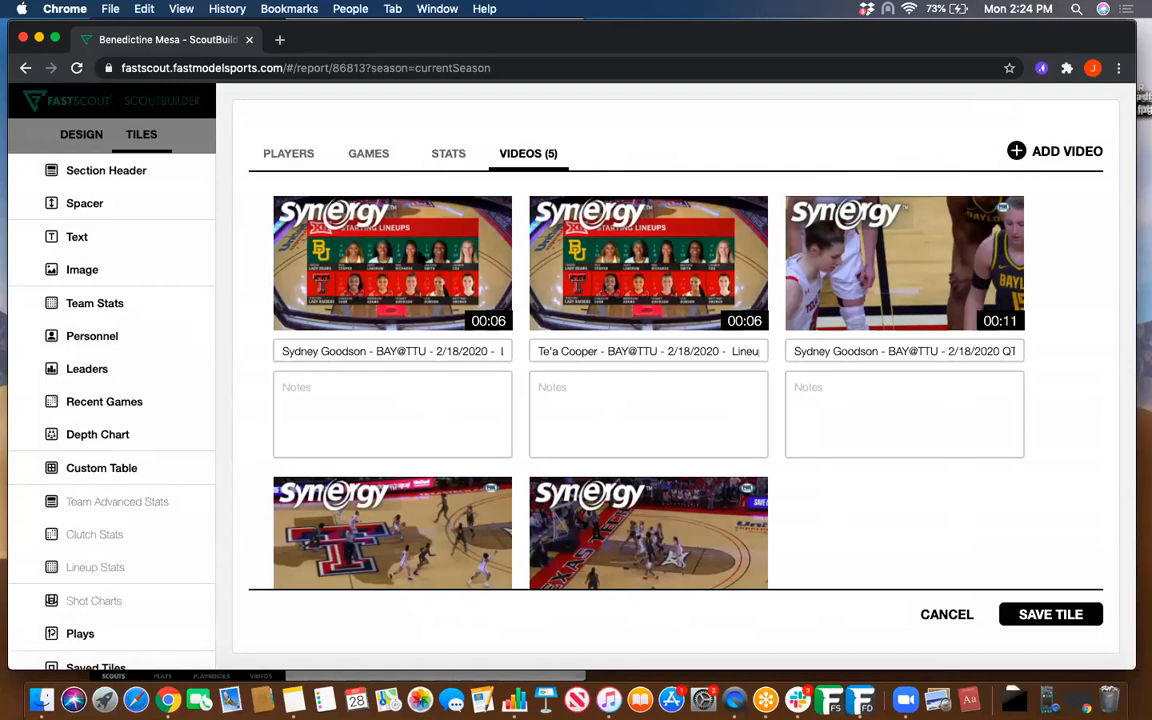
- Title player #10's first clip "Sample Title", enter "Notes here" as its notes, and save the tile
left_click(315, 350)
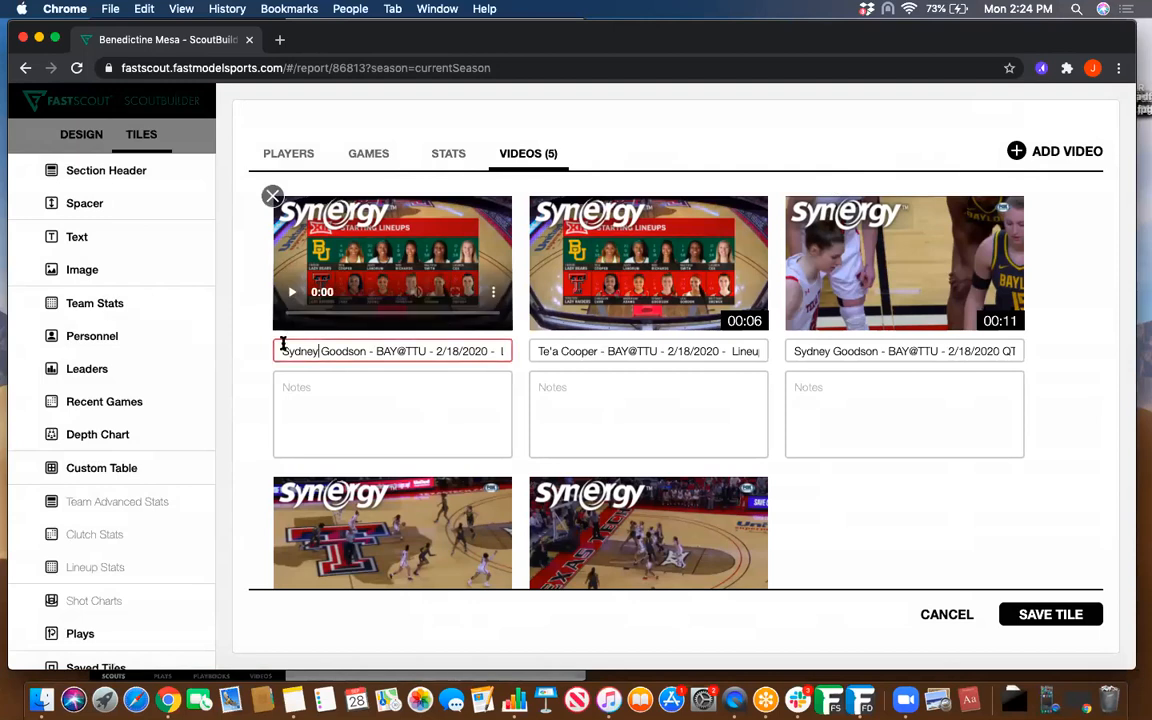
left_click_drag(283, 350, 473, 375)
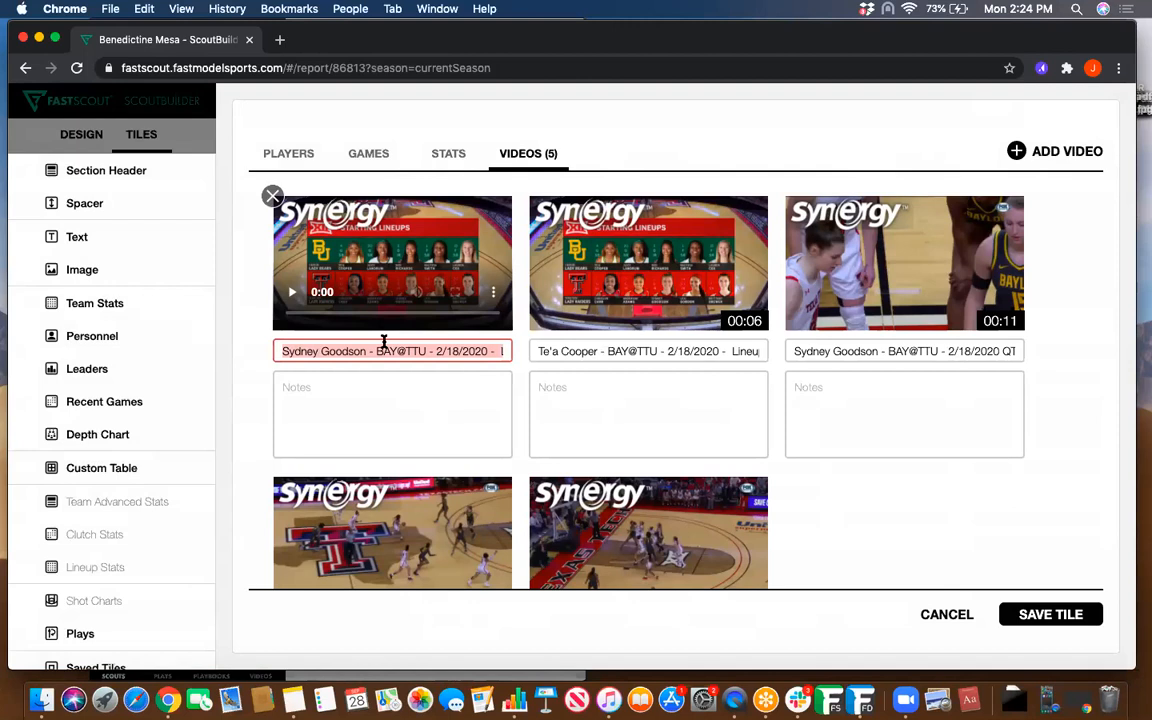
type("Sample Title")
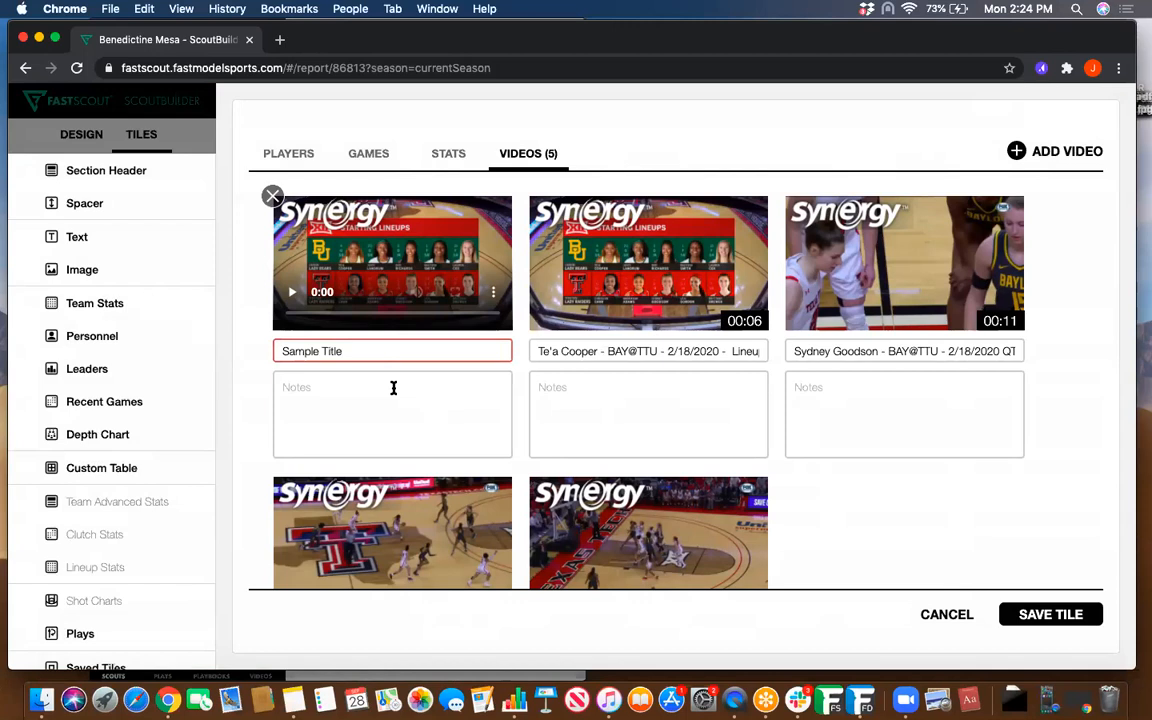
left_click(393, 388)
type("Notes here")
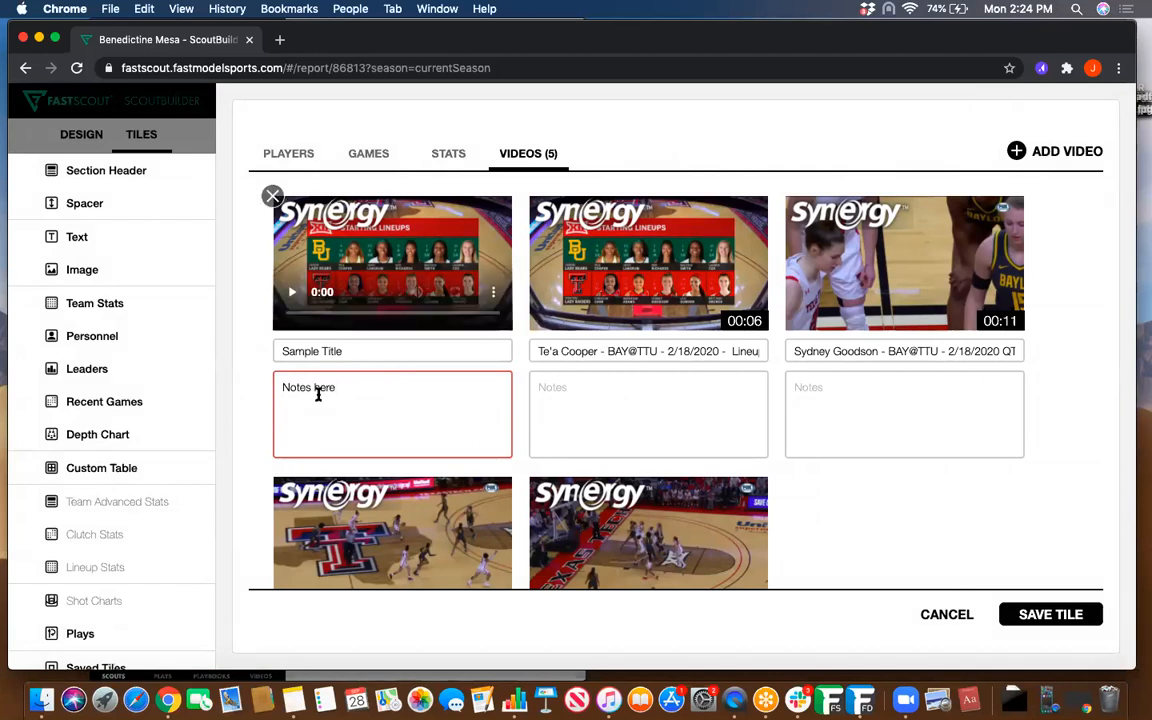
left_click(1050, 615)
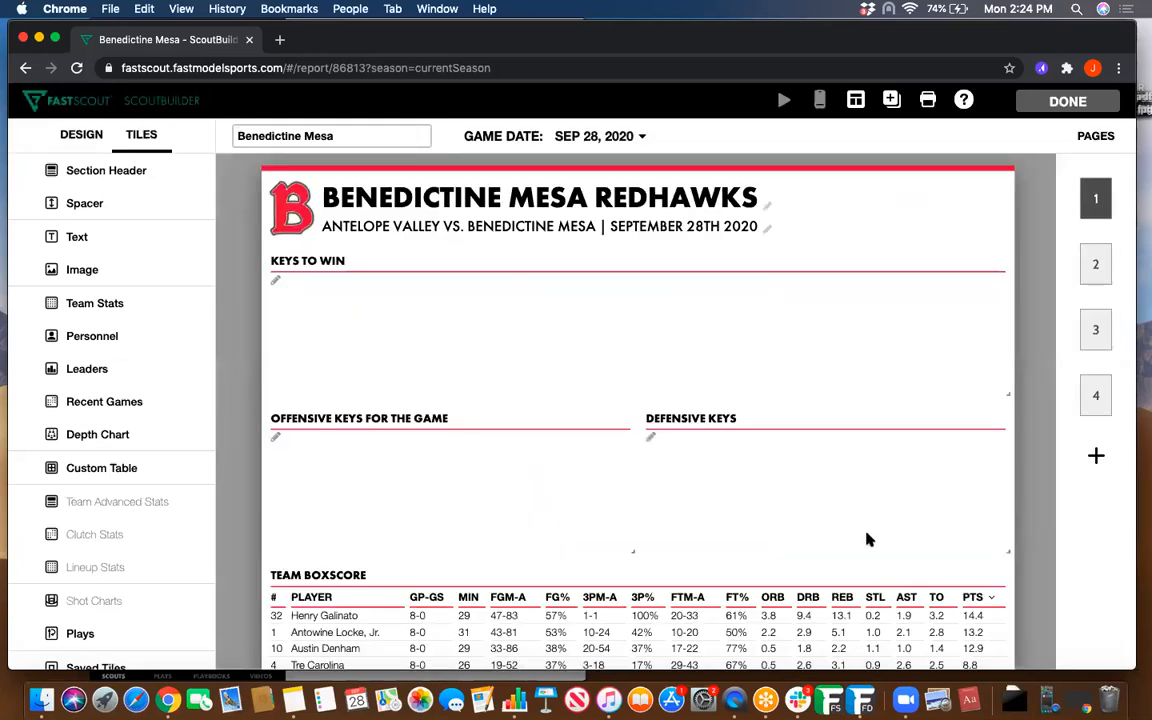
- Review the player tiles on page 3 and finish editing the Benedictine Mesa scout
left_click(1099, 335)
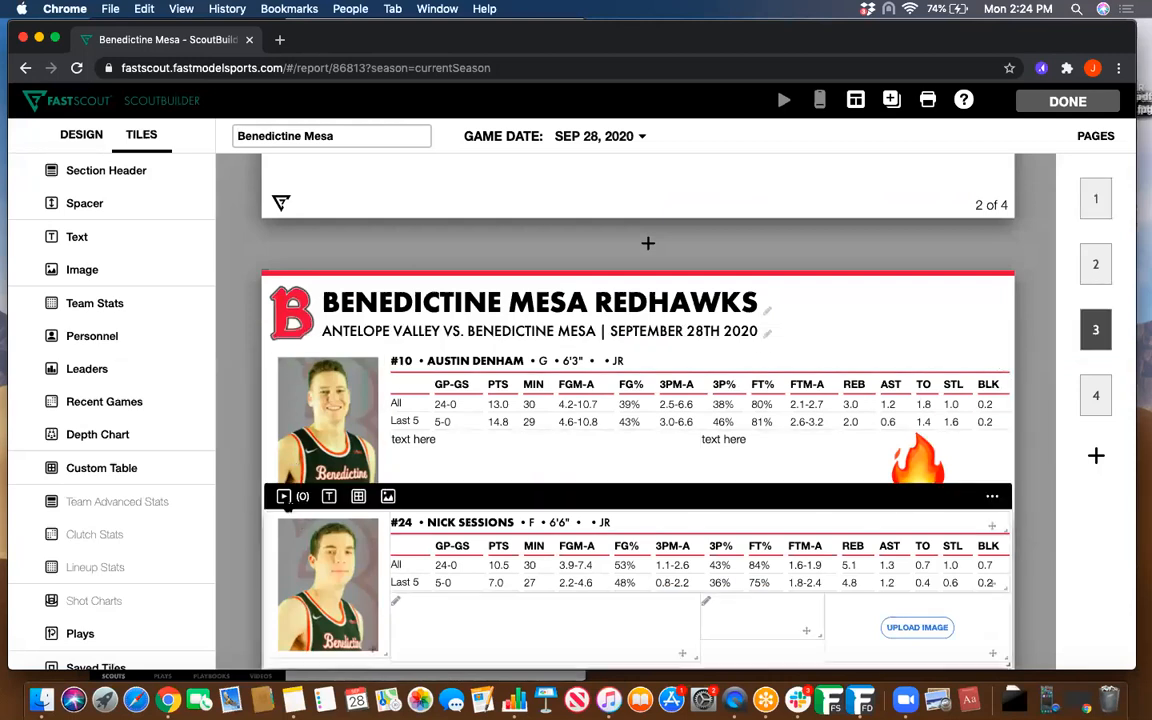
scroll(303, 538, "down", 3)
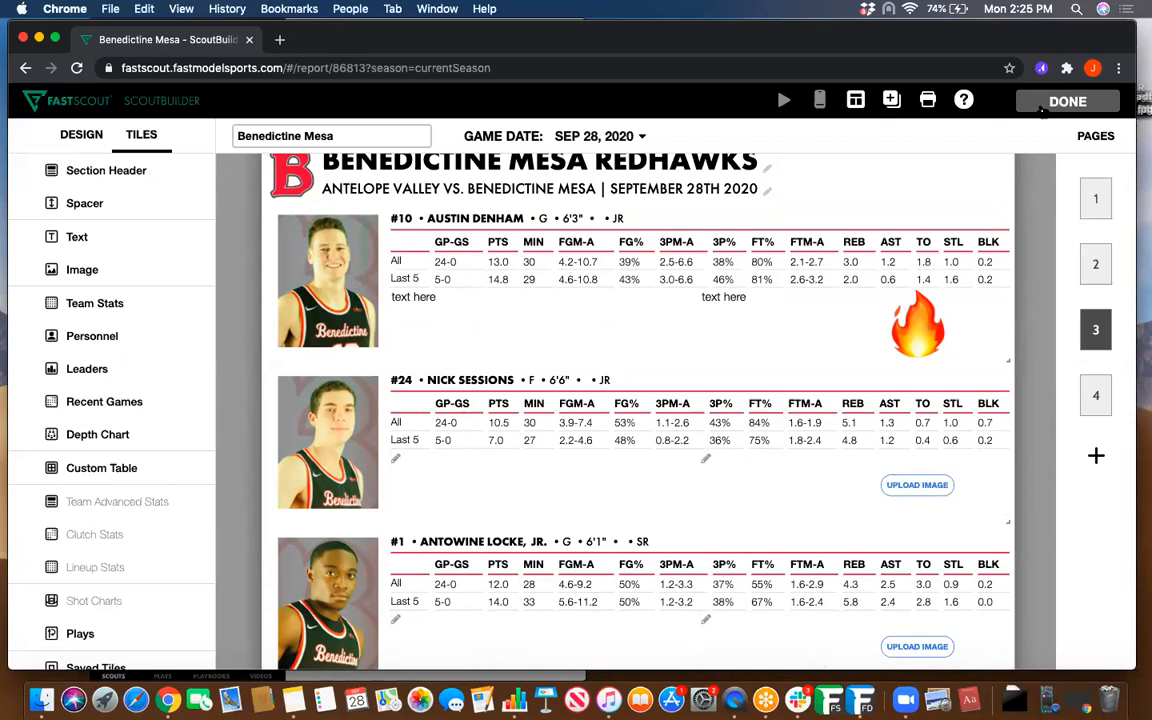
left_click(1043, 111)
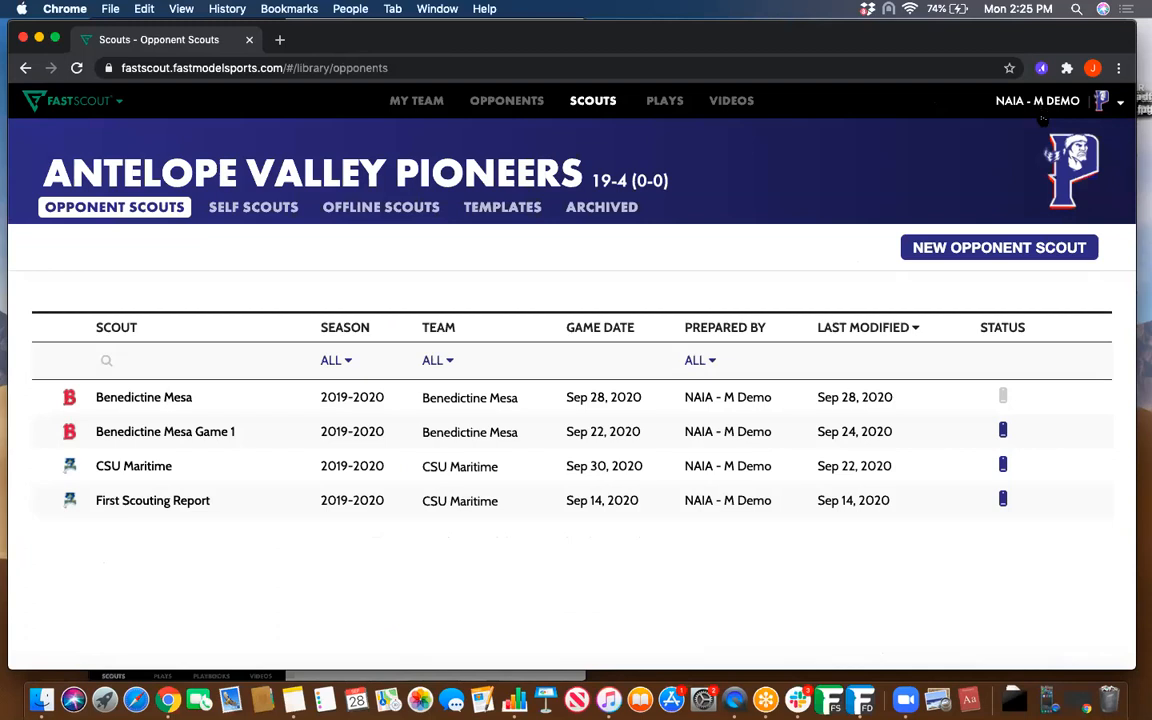
- Give all coaches and players mobile access to the September 28 Benedictine Mesa scout and save it
left_click(1003, 398)
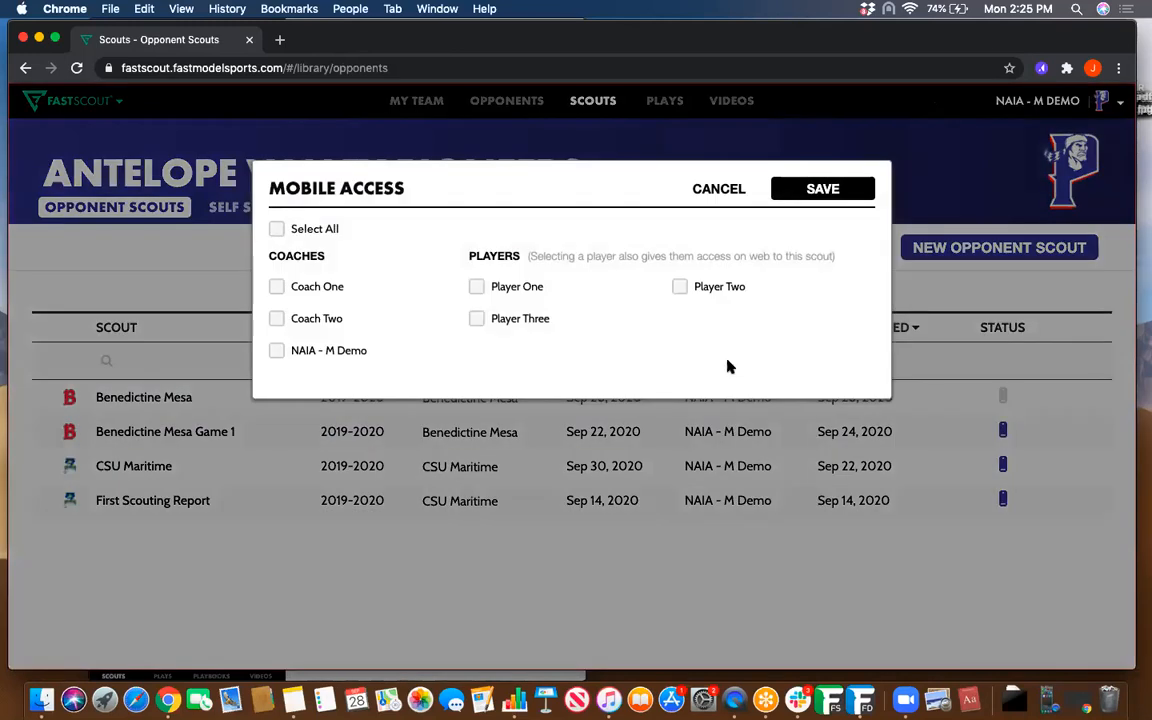
left_click(308, 231)
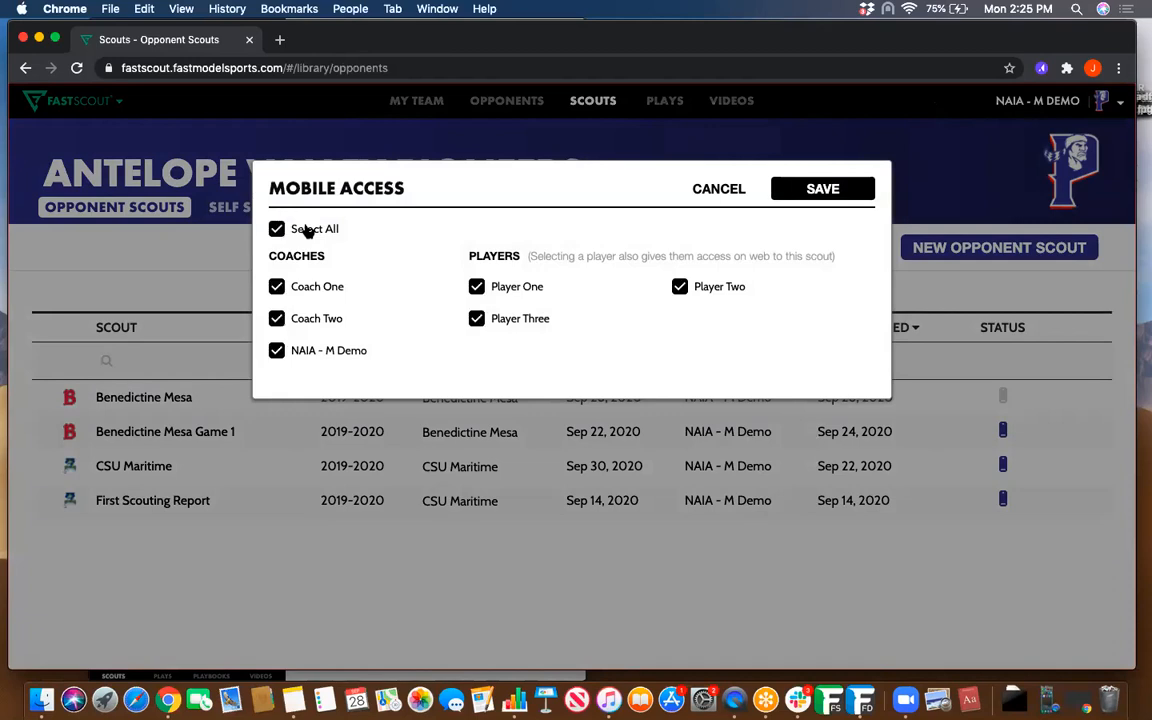
left_click(308, 231)
left_click(477, 287)
left_click(477, 319)
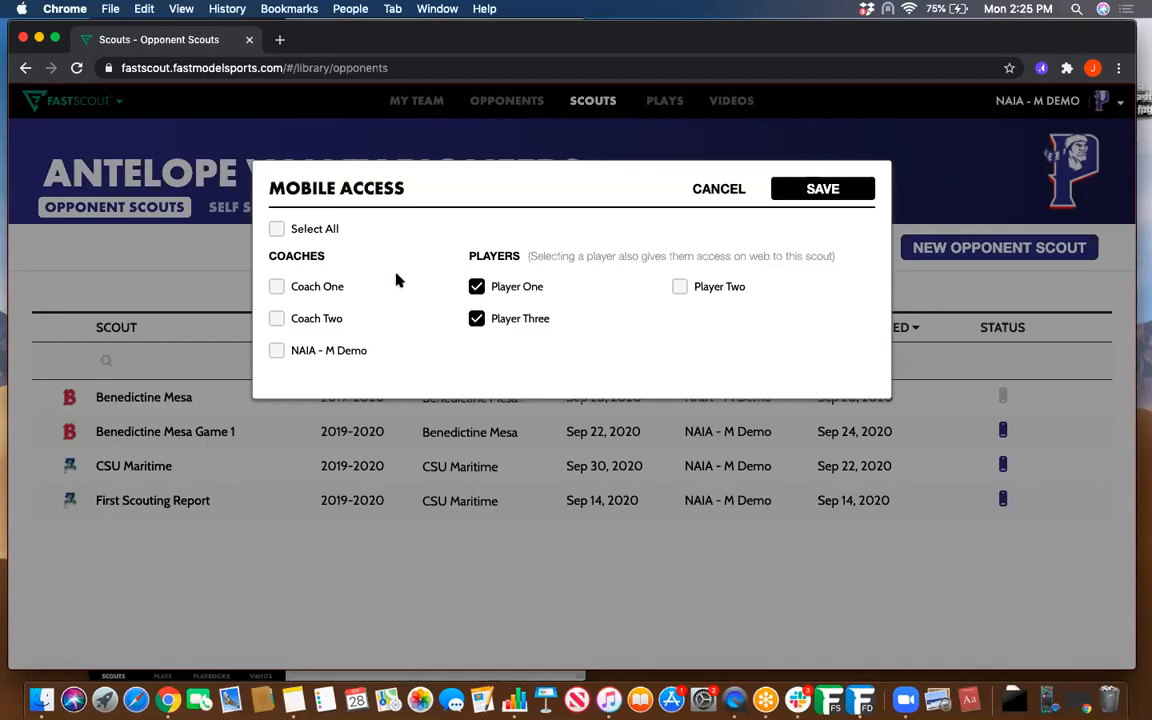
left_click(280, 230)
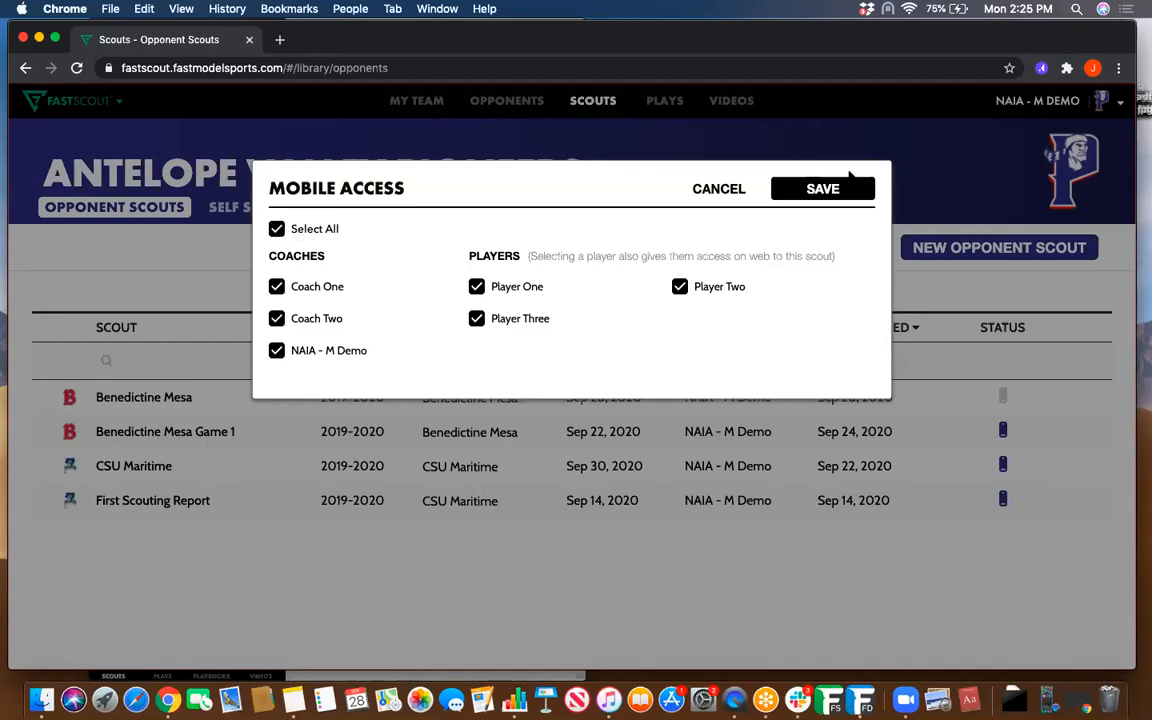
left_click(822, 188)
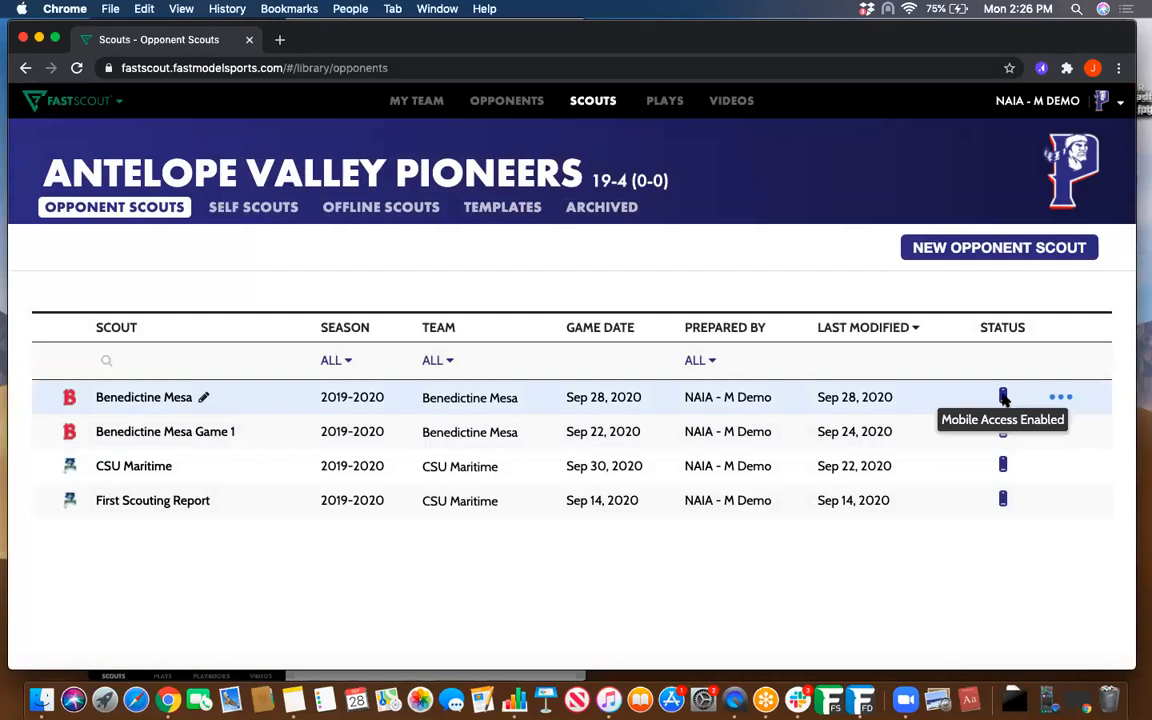
- Switch to the mirrored tablet in QuickTime Player, open player #10 in the September 28 Benedictine Mesa scout, and play the Sample Title video
key("ctrl+Up")
left_click(247, 301)
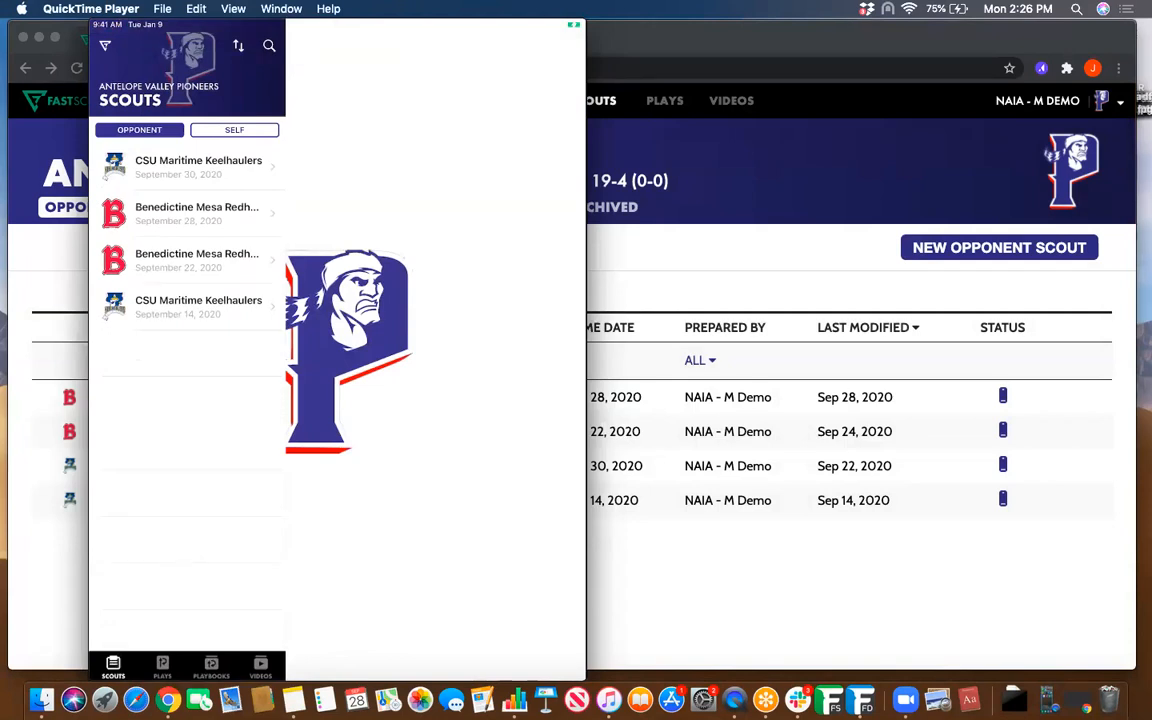
mouse_move(175, 172)
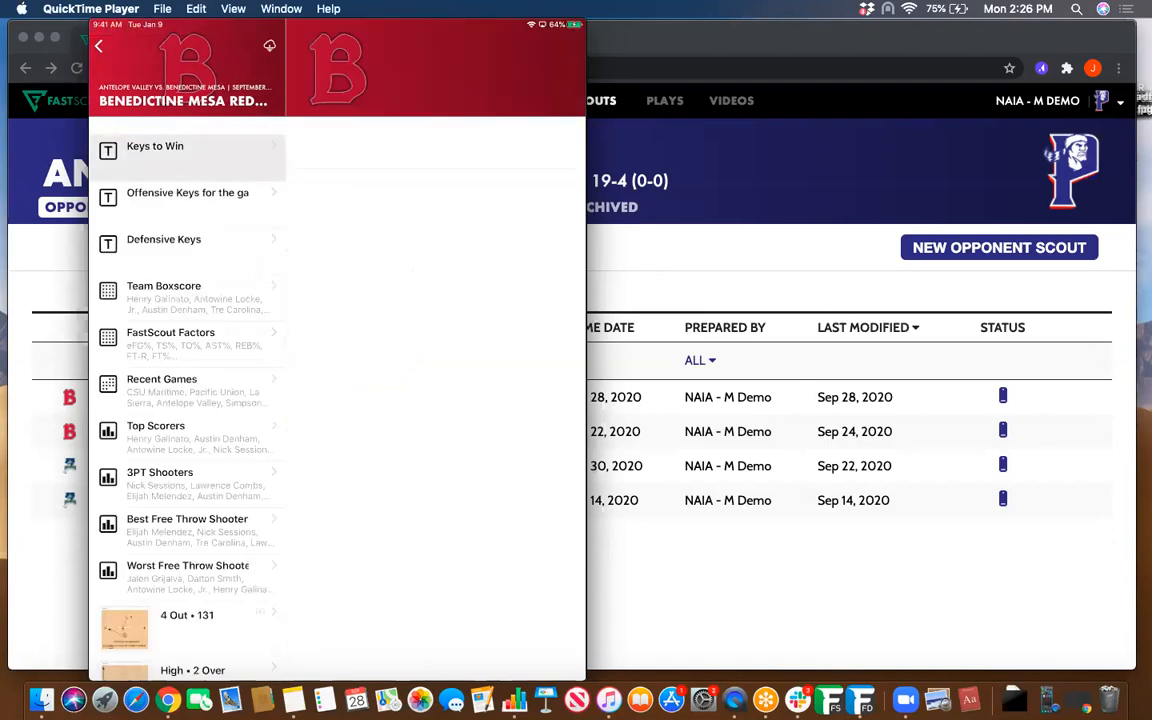
left_click(181, 210)
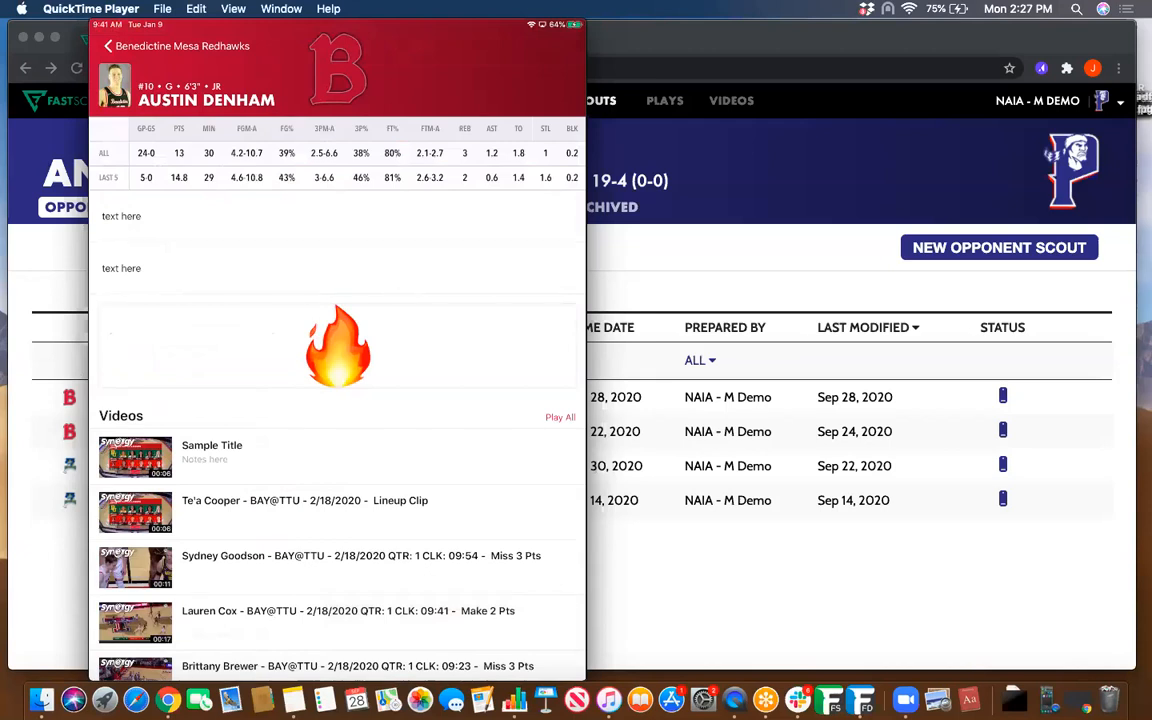
scroll(337, 400, "down", 2)
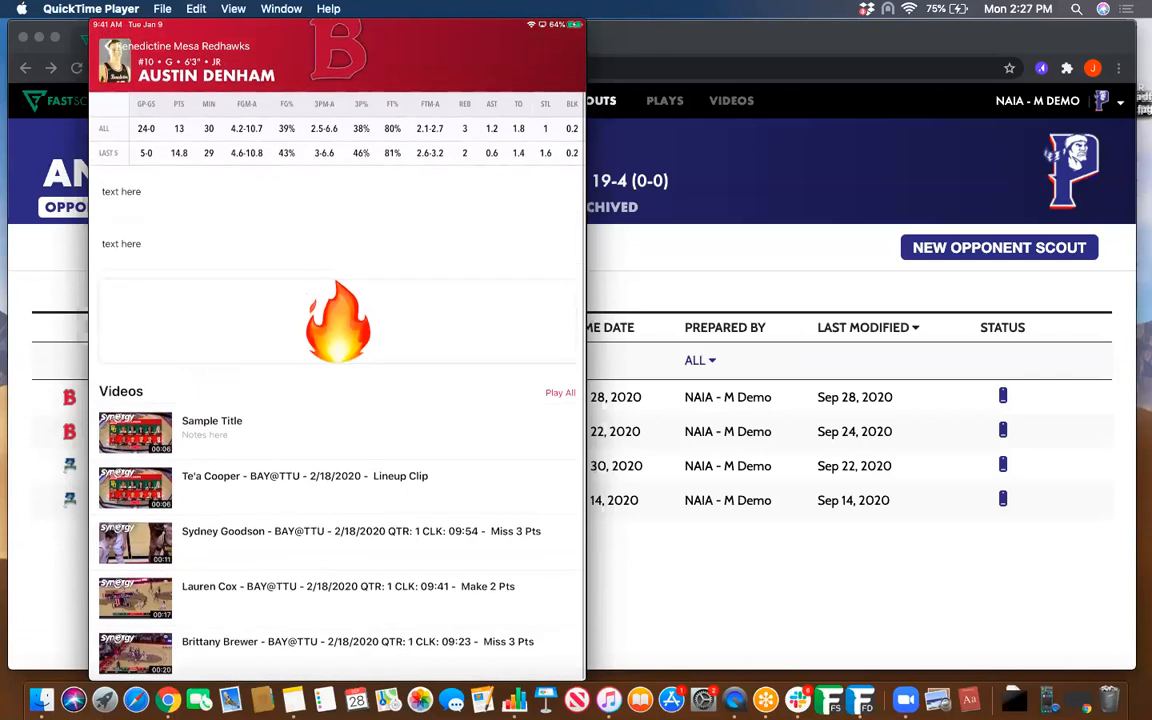
left_click(136, 433)
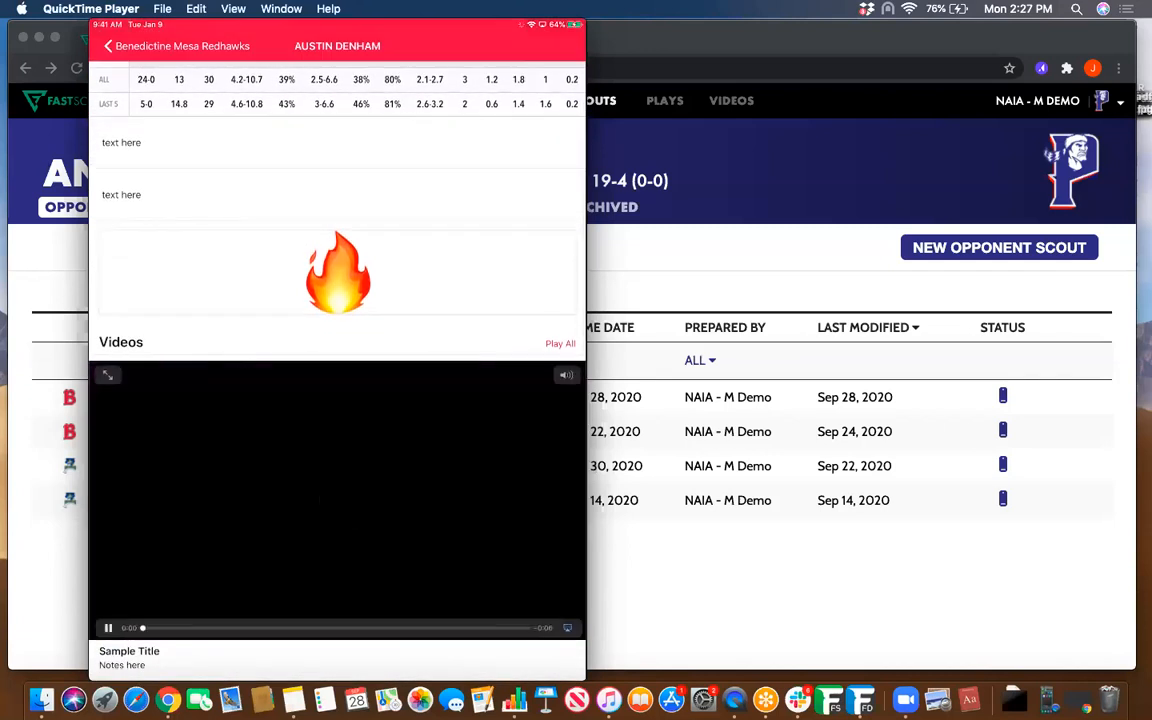
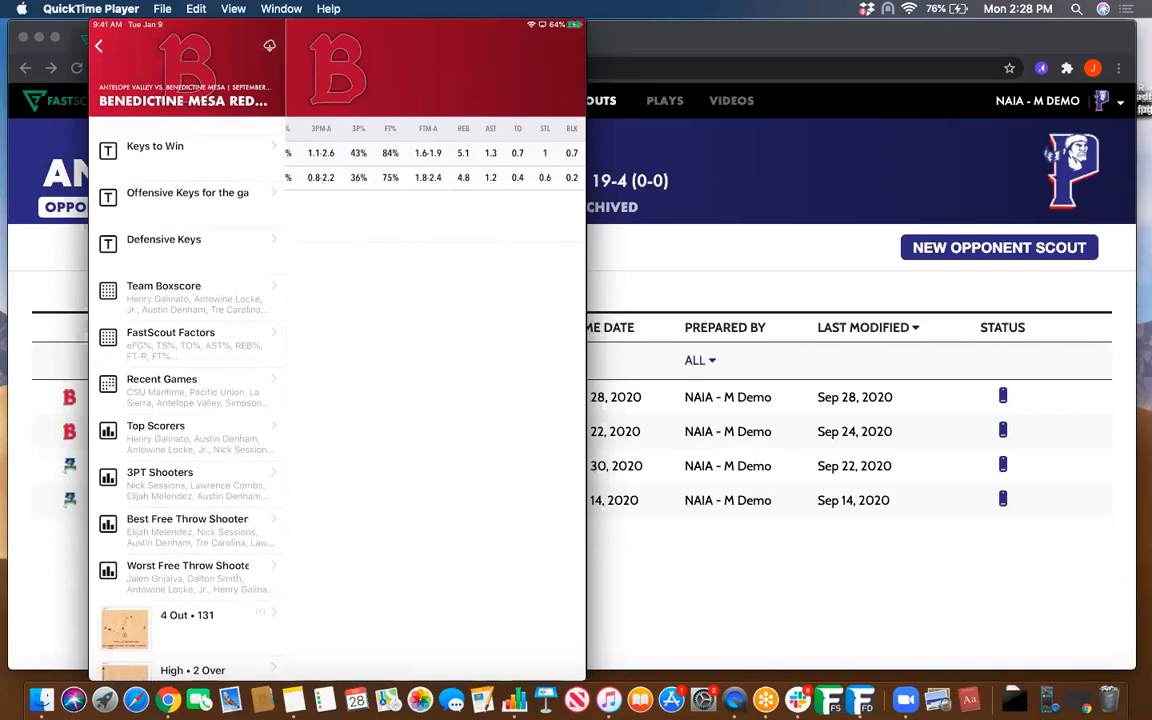
- Switch back to FastScout in Chrome and take the September 28 Benedictine Mesa scout offline
mouse_move(322, 52)
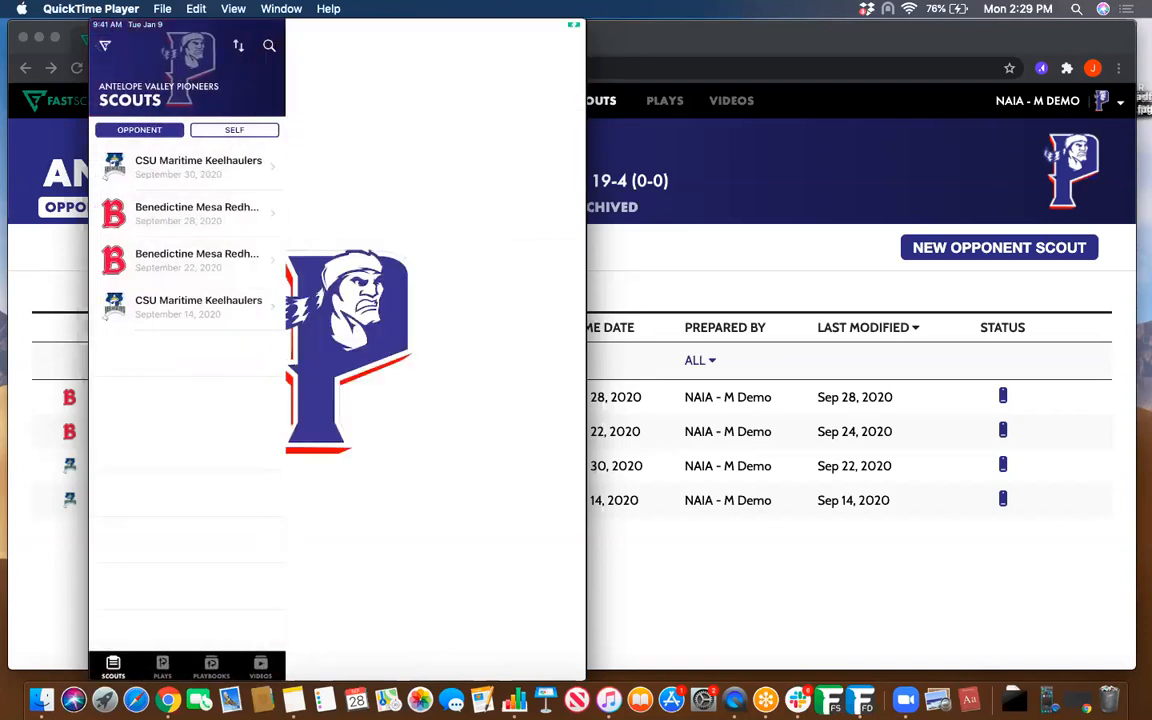
left_click(746, 267)
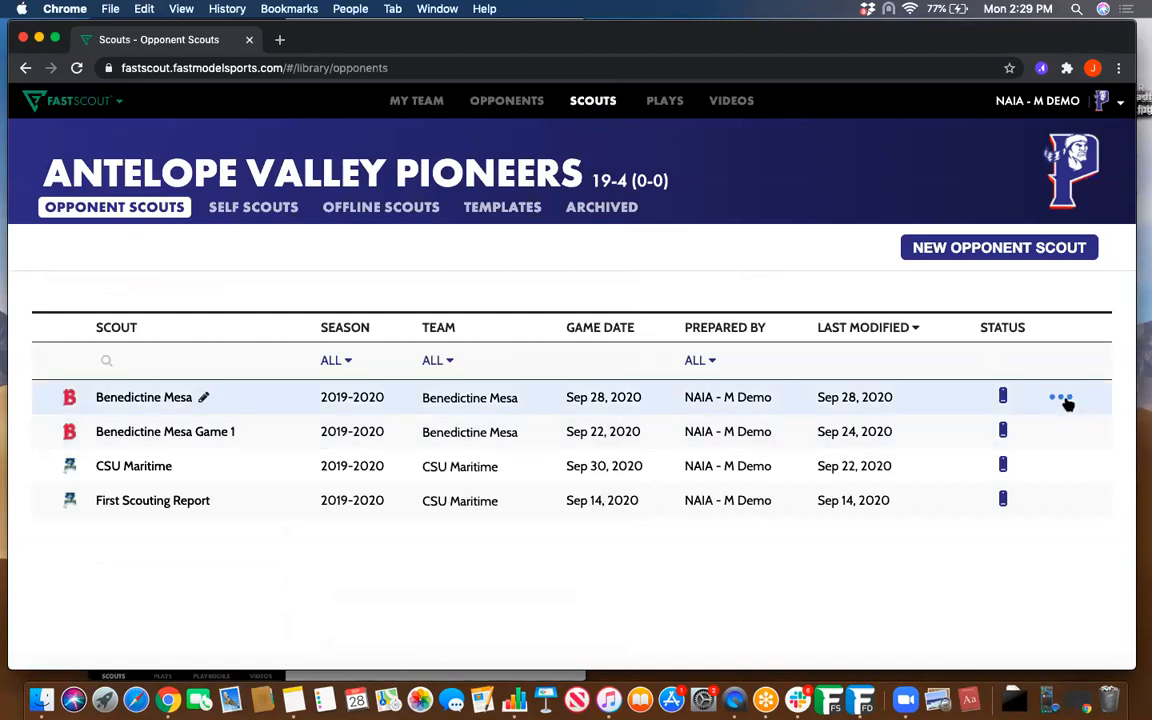
left_click(1064, 399)
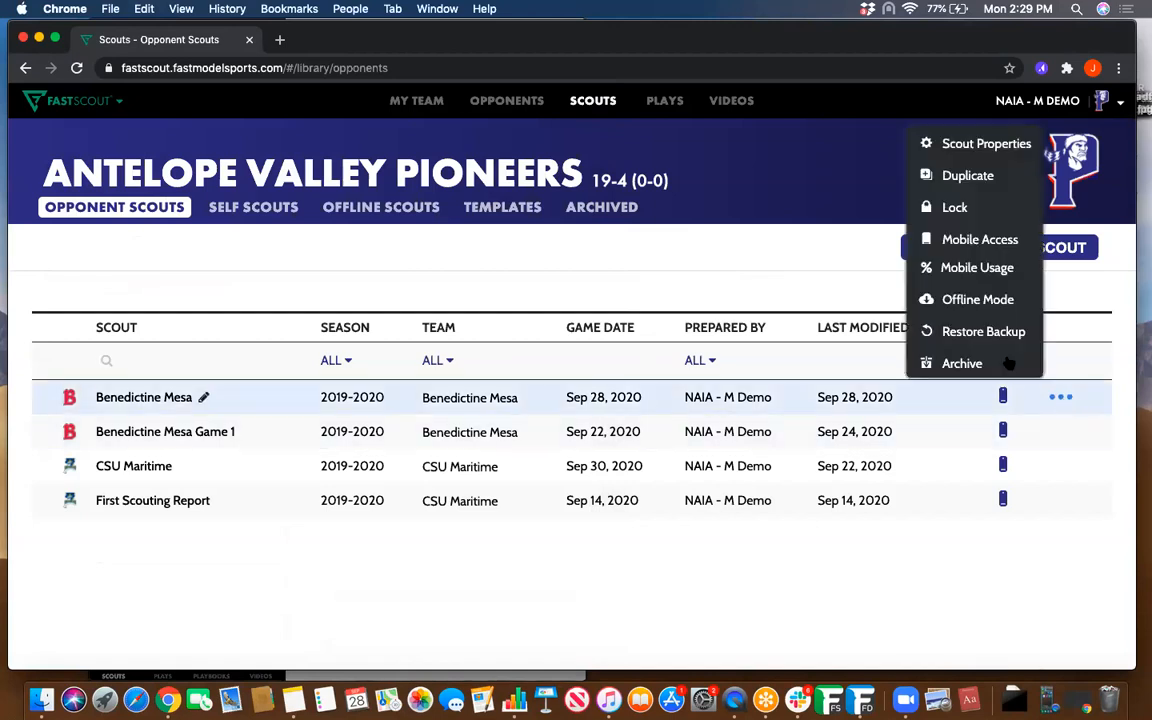
left_click(975, 300)
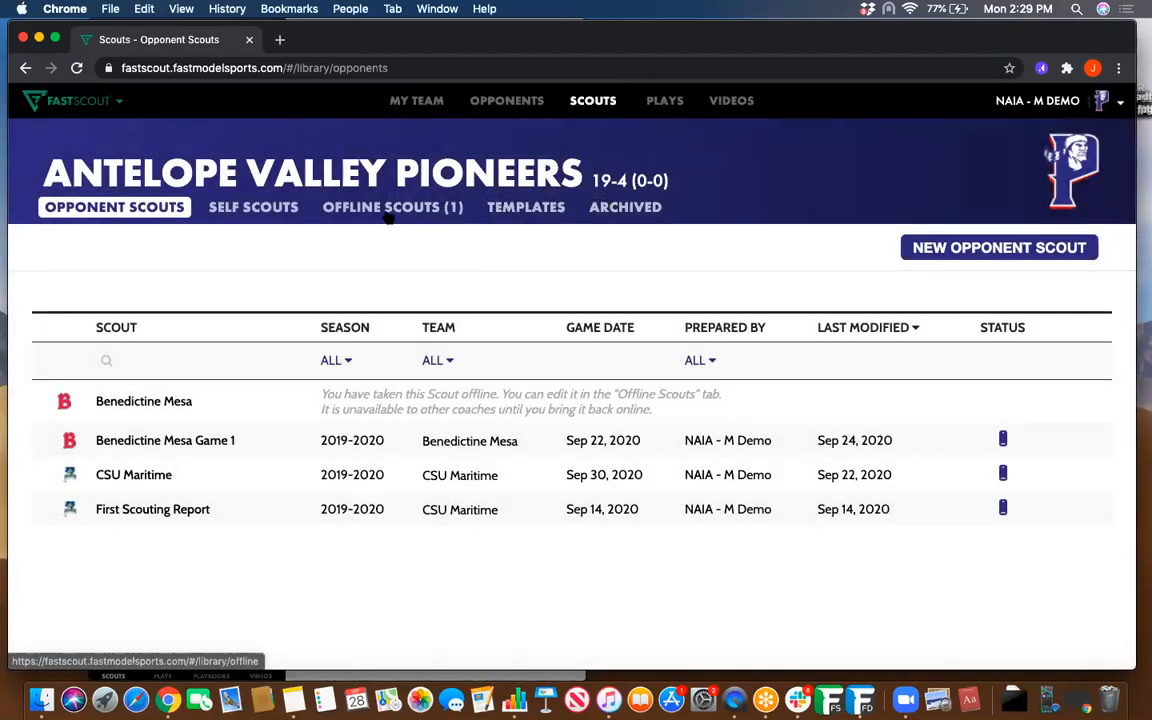
- Bring the Benedictine Mesa scout back online from the offline scouts
left_click(388, 214)
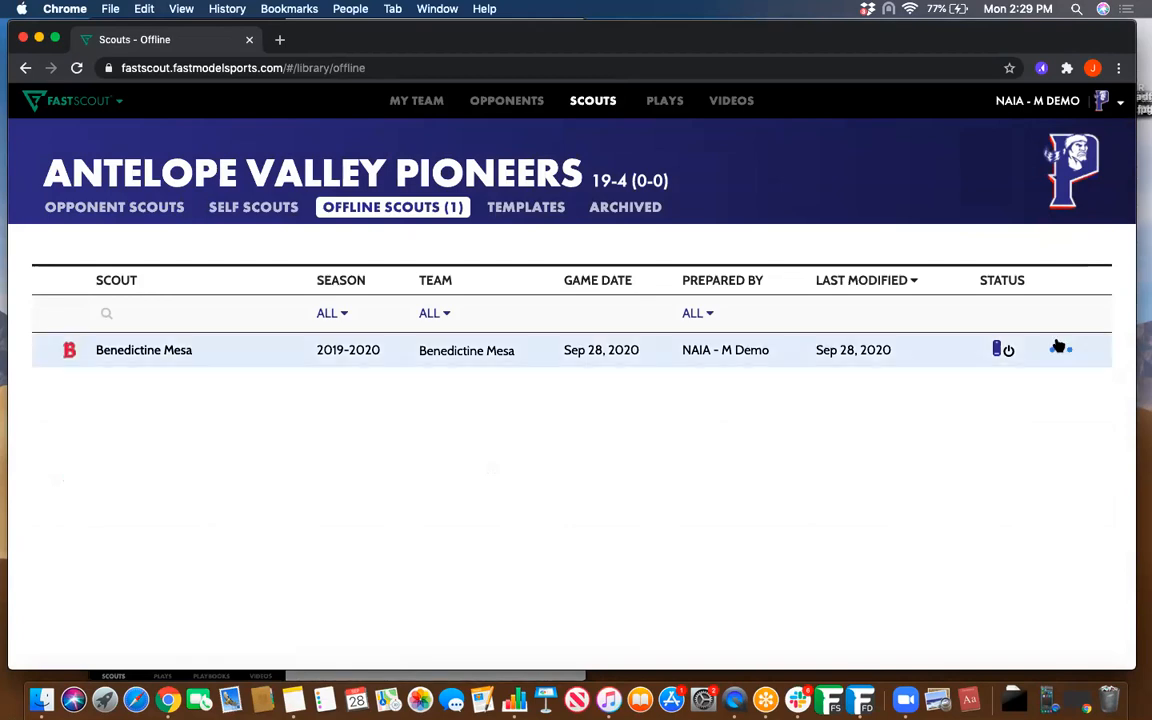
left_click(1060, 347)
left_click(1003, 415)
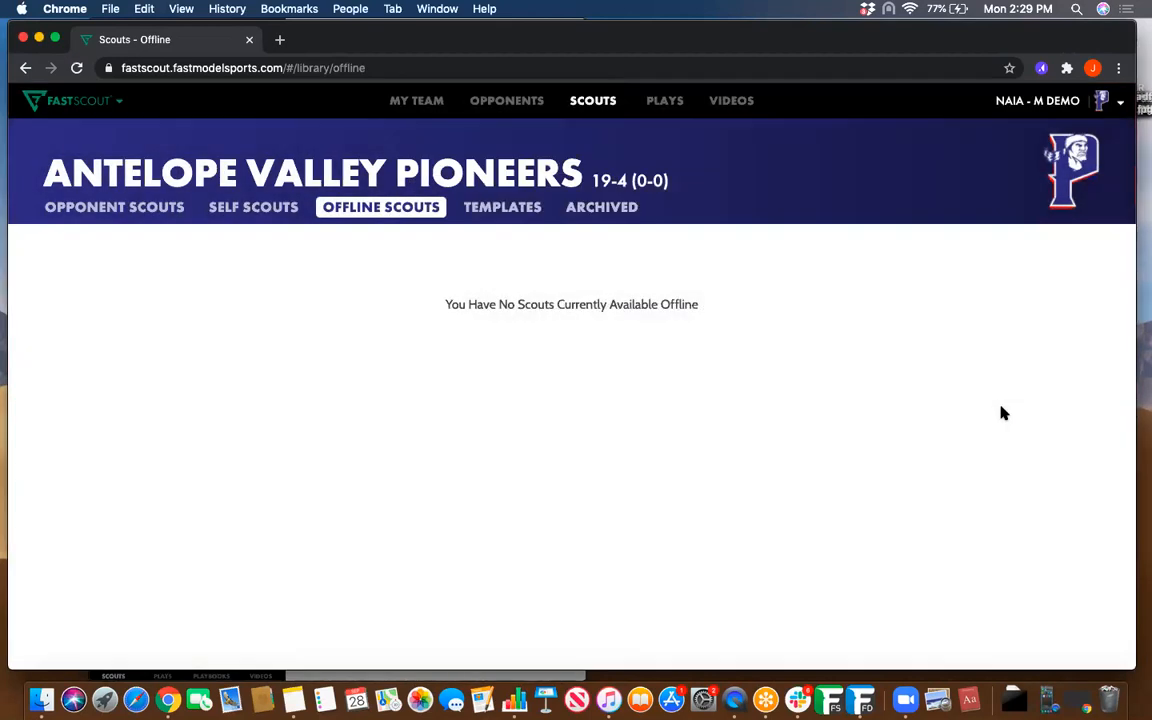
- Check the tile and video mobile usage for the September 28 Benedictine Mesa opponent scout
left_click(154, 207)
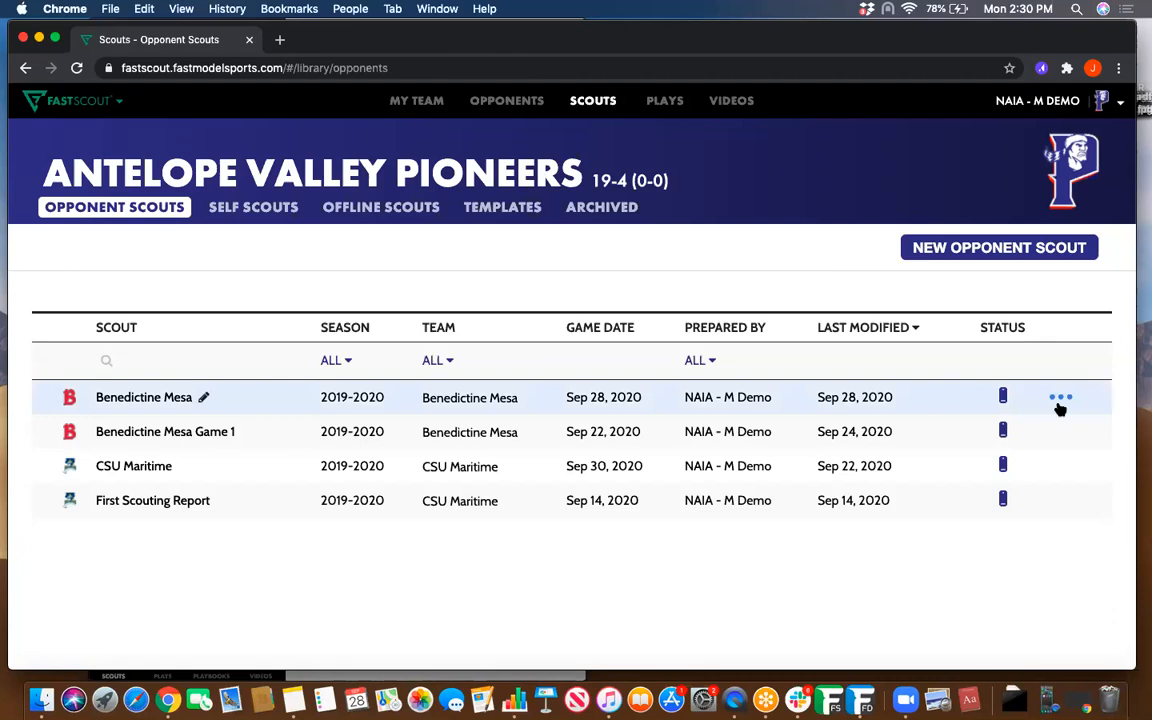
left_click(1061, 399)
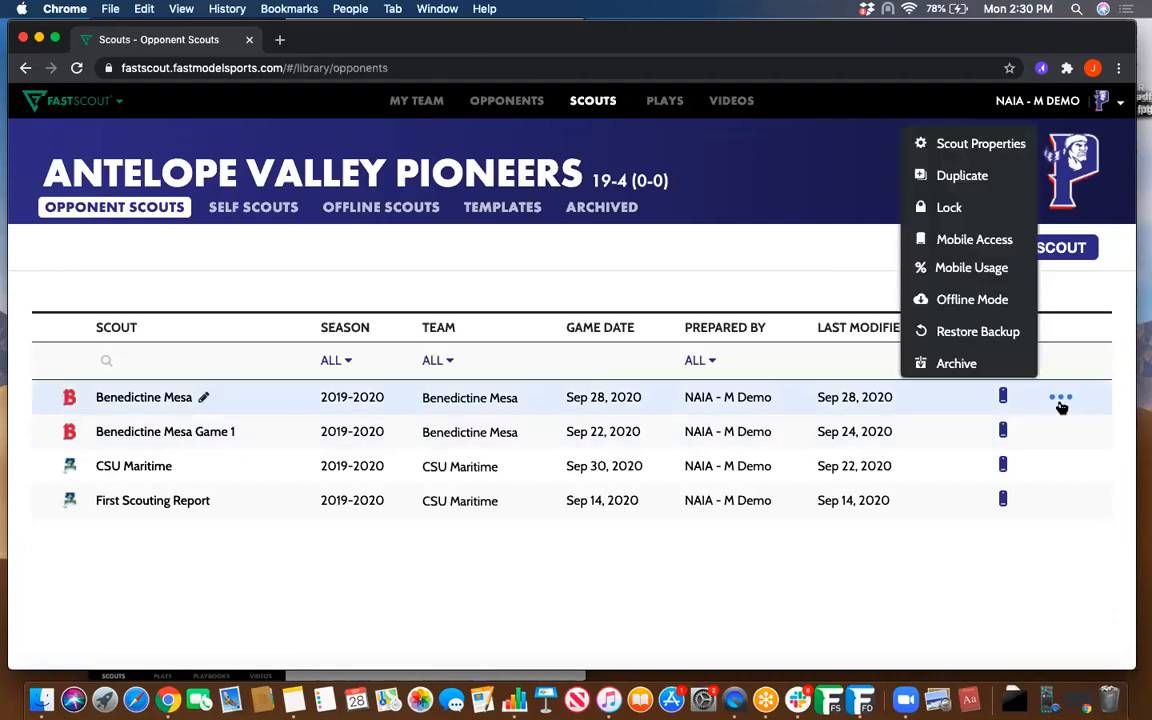
left_click(968, 270)
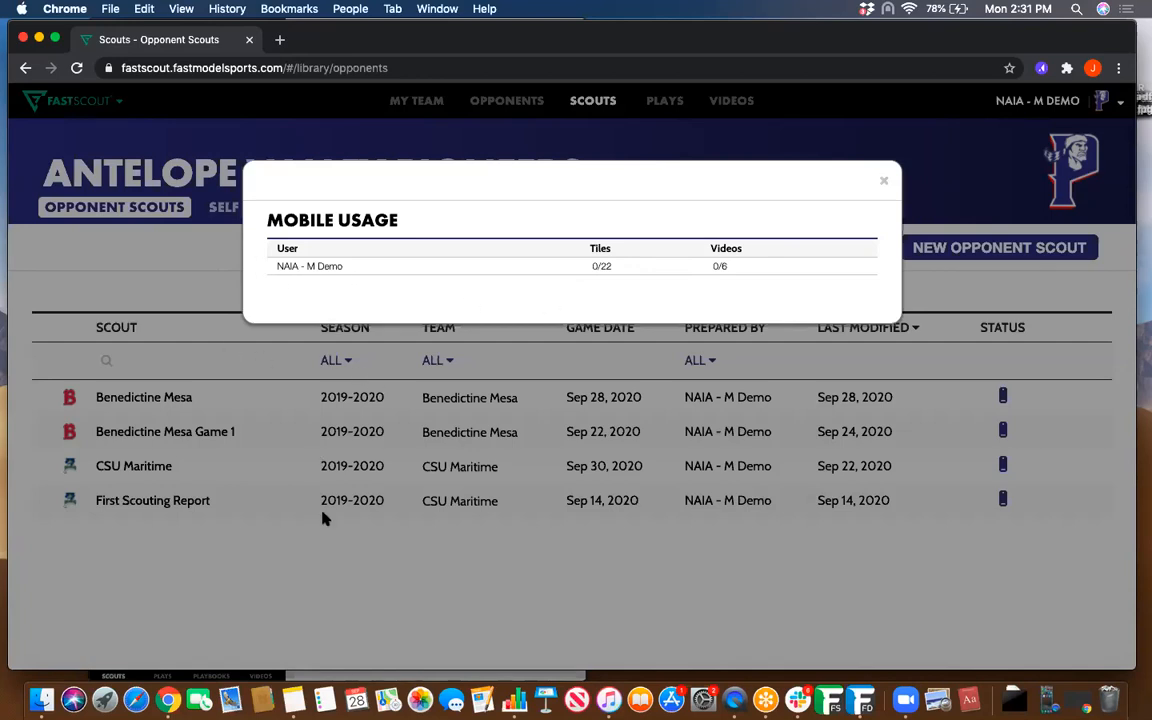
left_click_drag(282, 266, 330, 267)
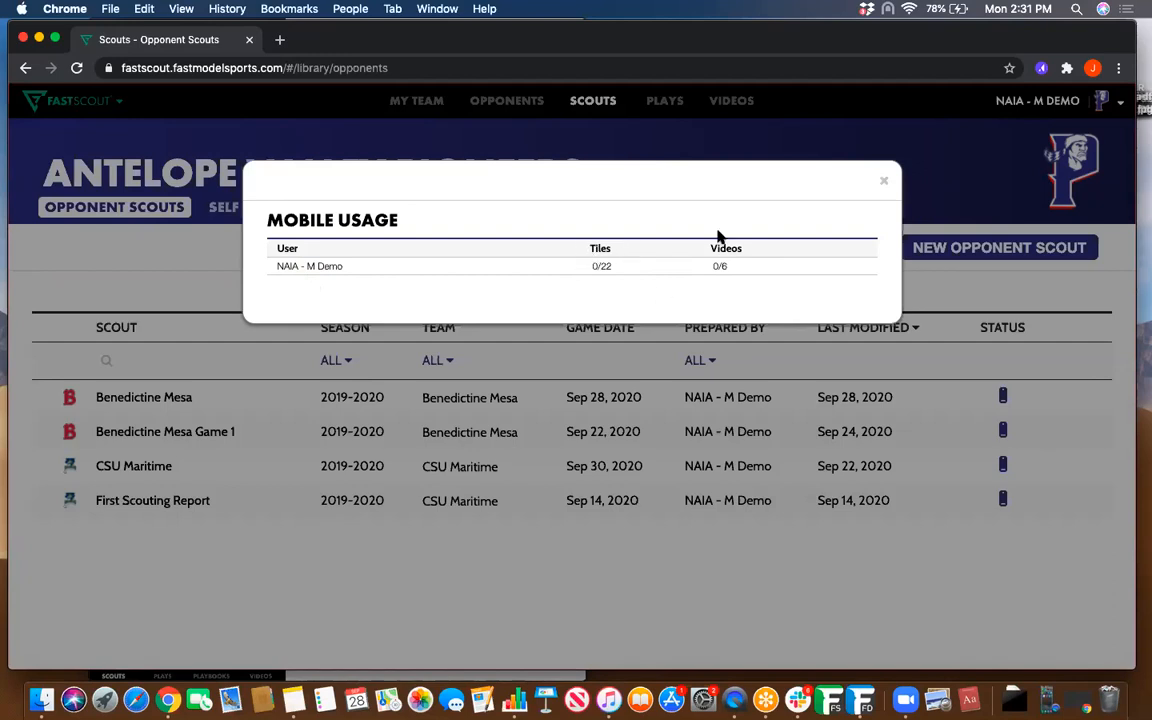
left_click(886, 181)
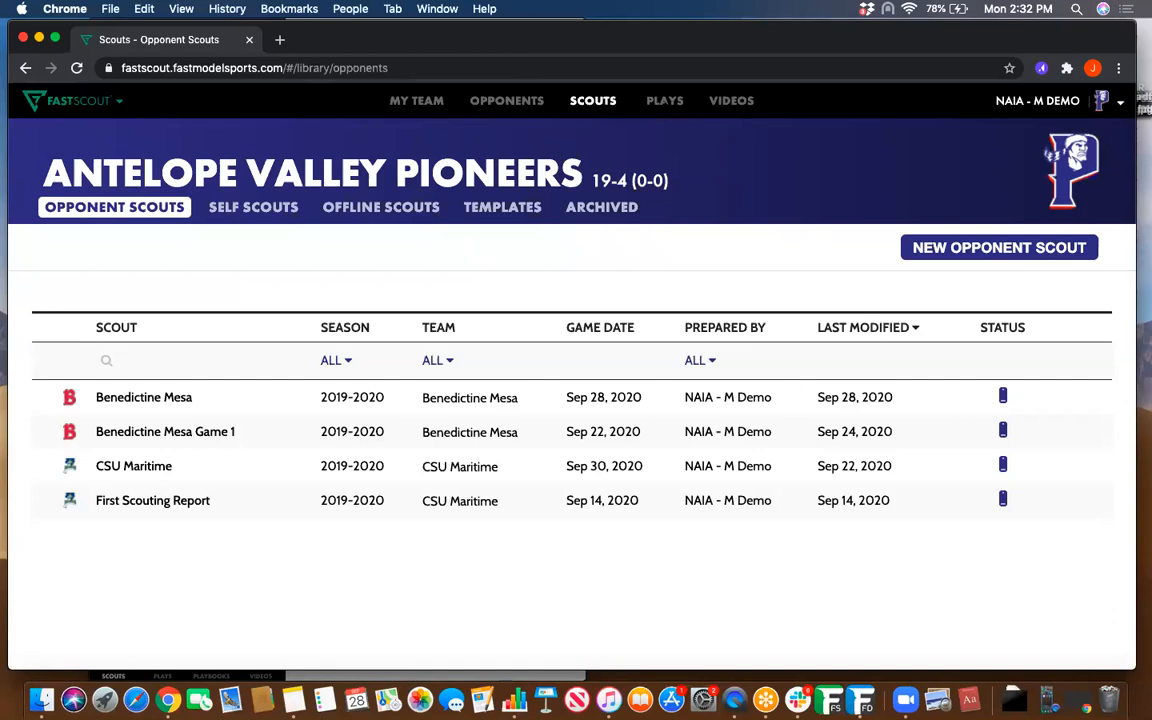
- Browse the team's plays, examining the 4 Out 131 play's frames and the available sources for adding a video
left_click(665, 100)
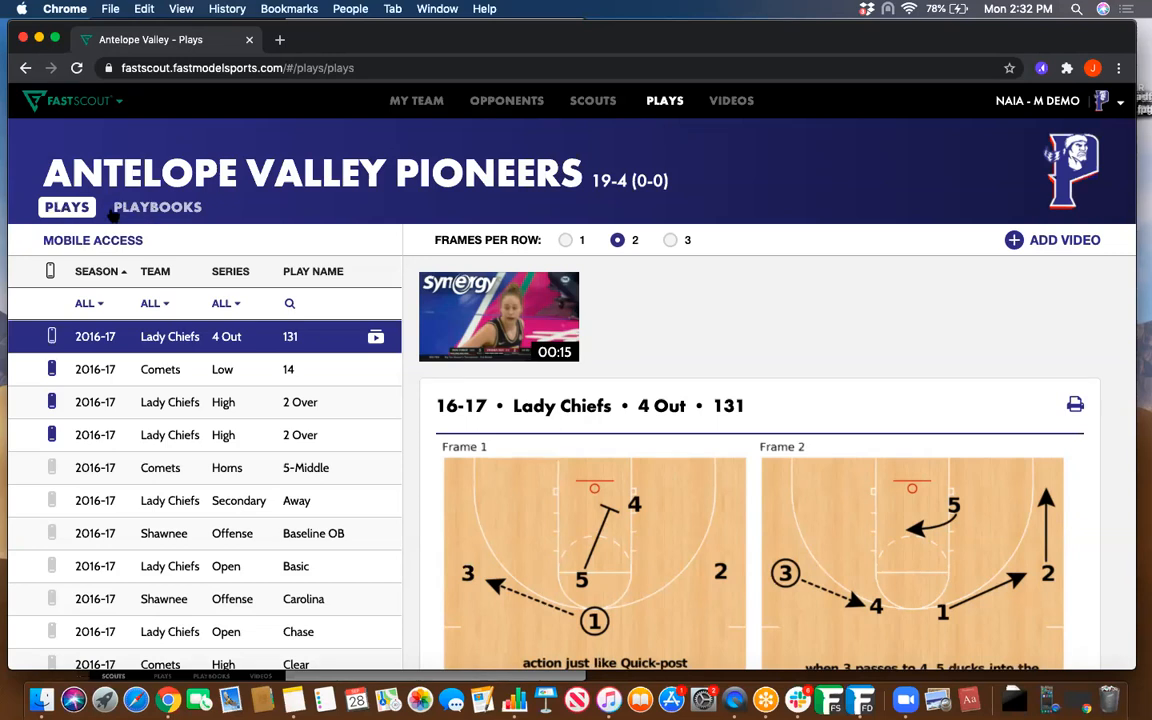
scroll(226, 478, "down", 10)
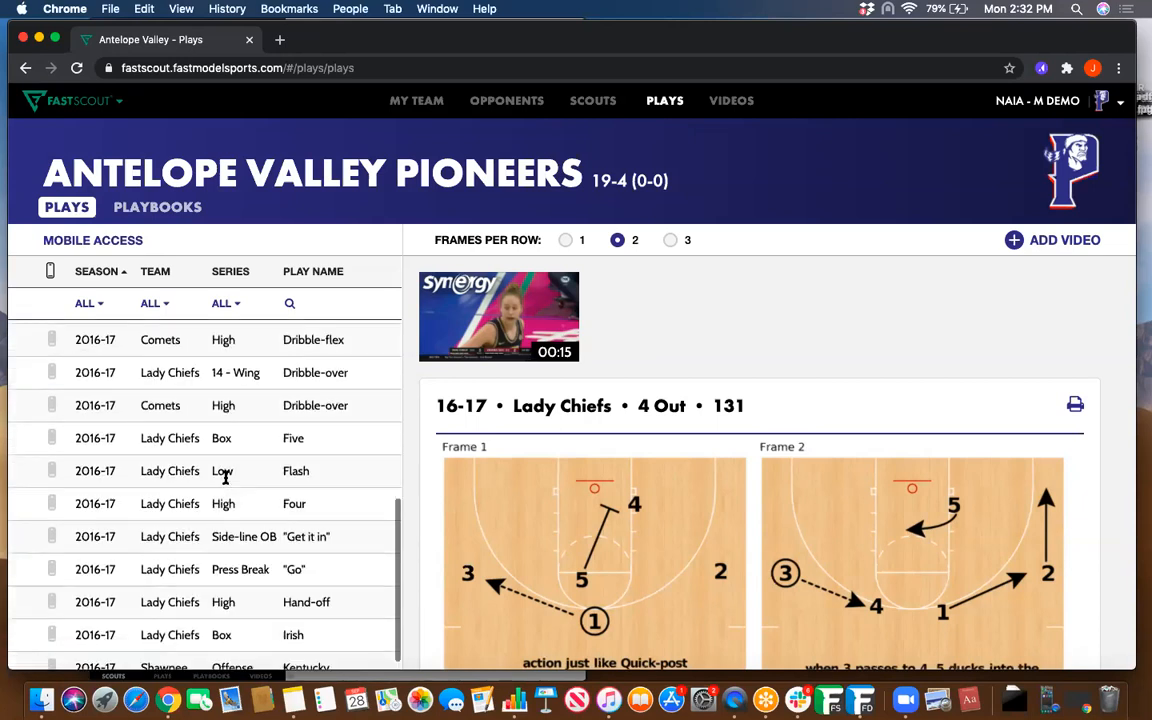
scroll(226, 478, "up", 15)
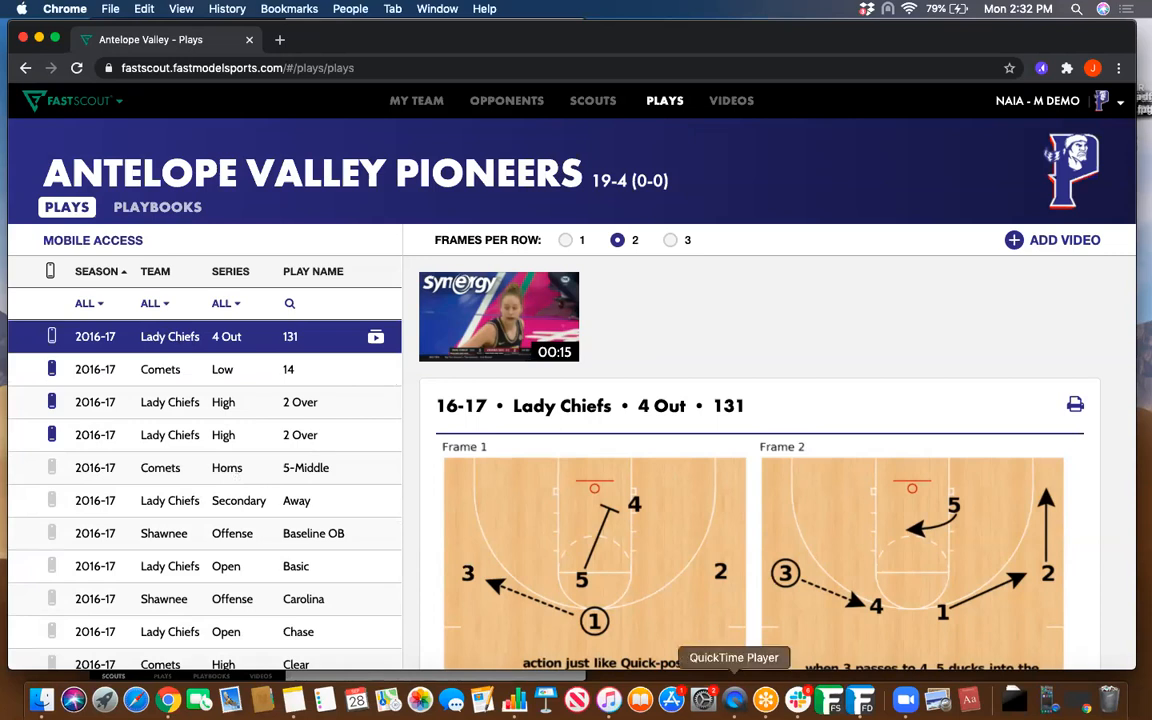
scroll(136, 432, "down", 5)
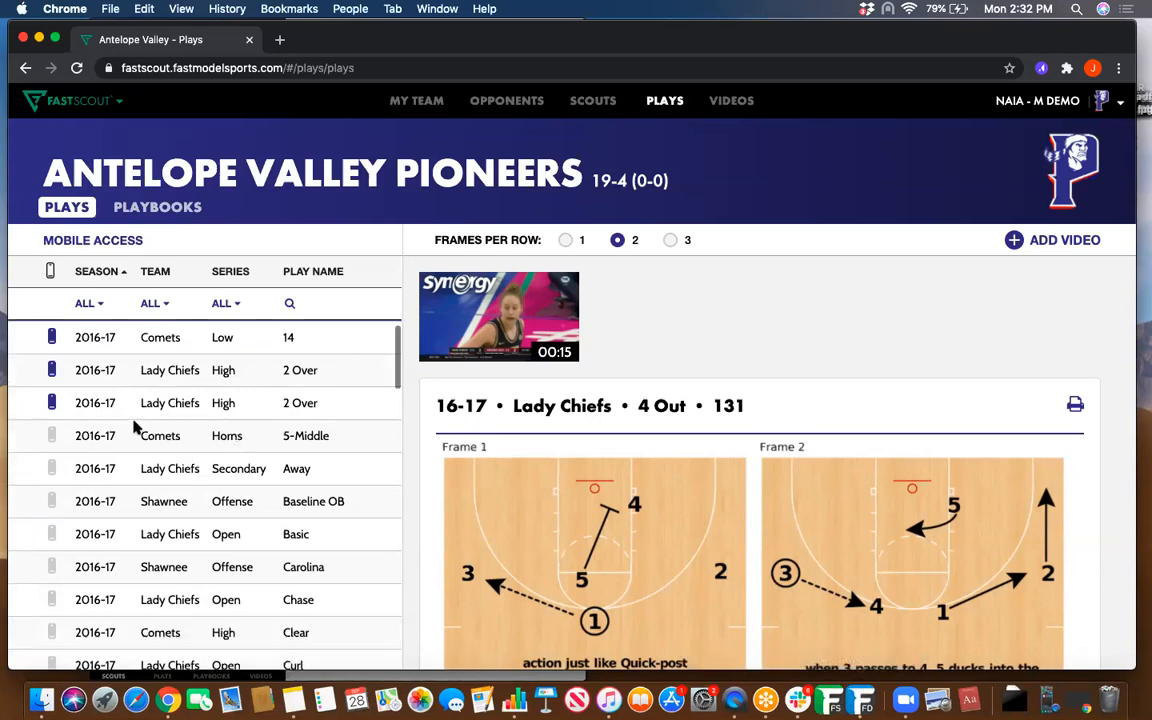
scroll(134, 425, "up", 5)
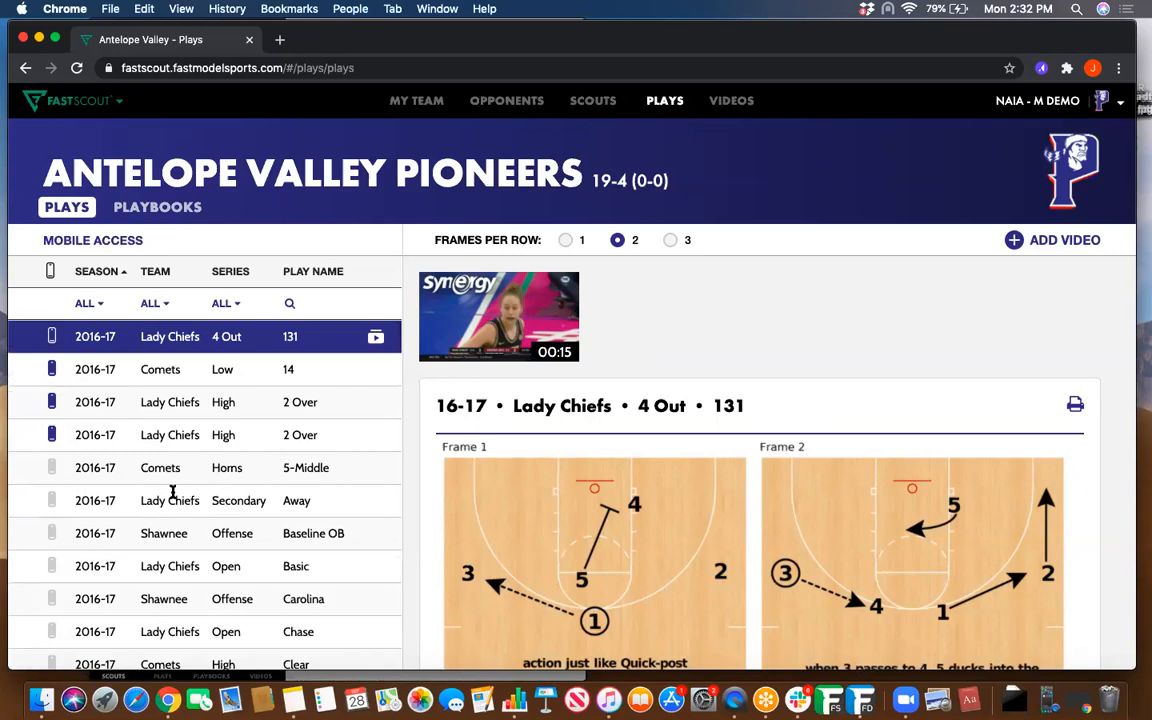
left_click(326, 305)
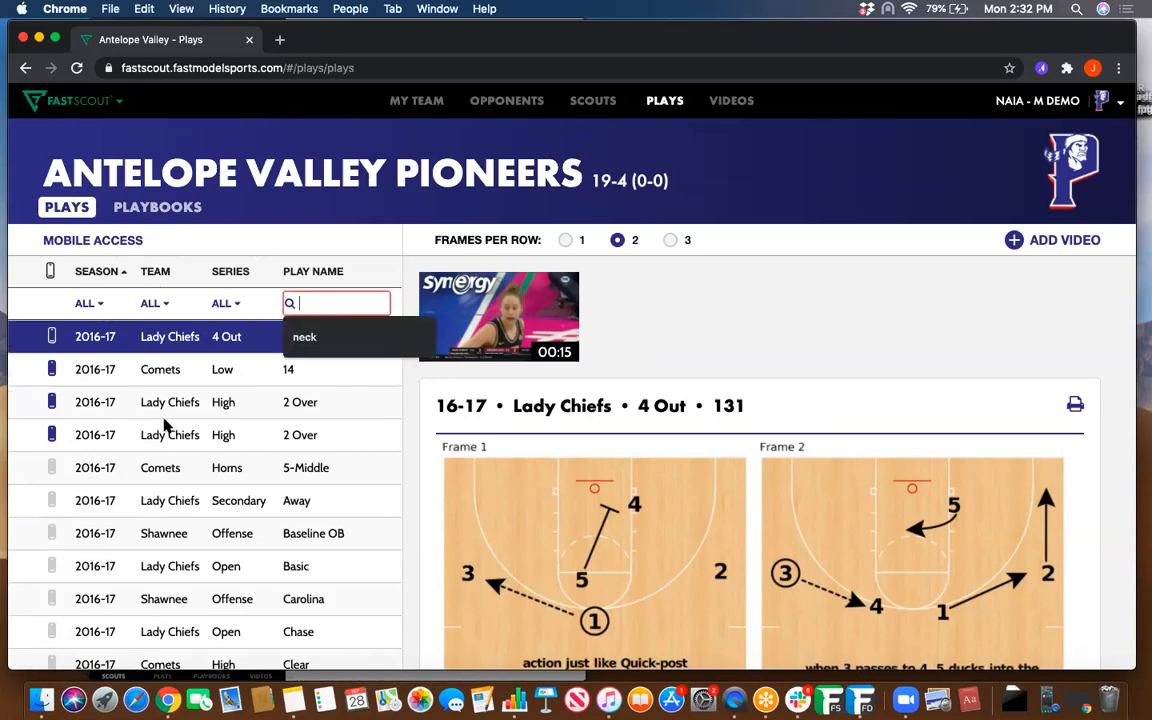
scroll(572, 490, "down", 2)
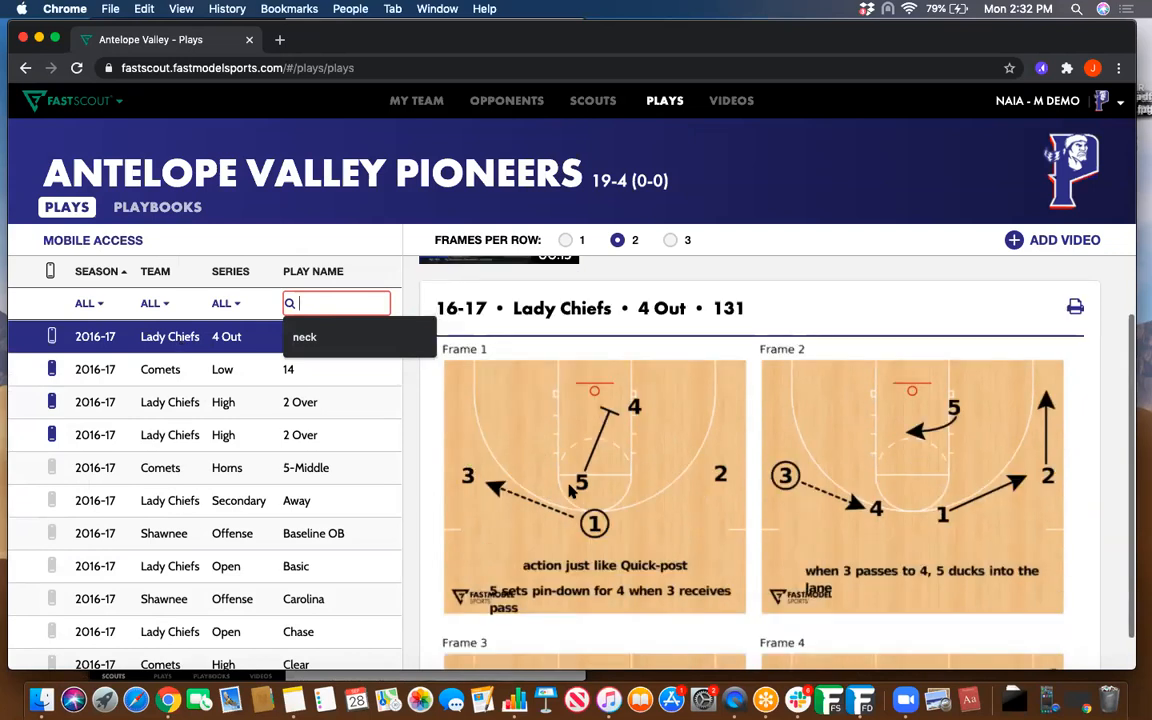
left_click(574, 491)
scroll(618, 492, "up", 2)
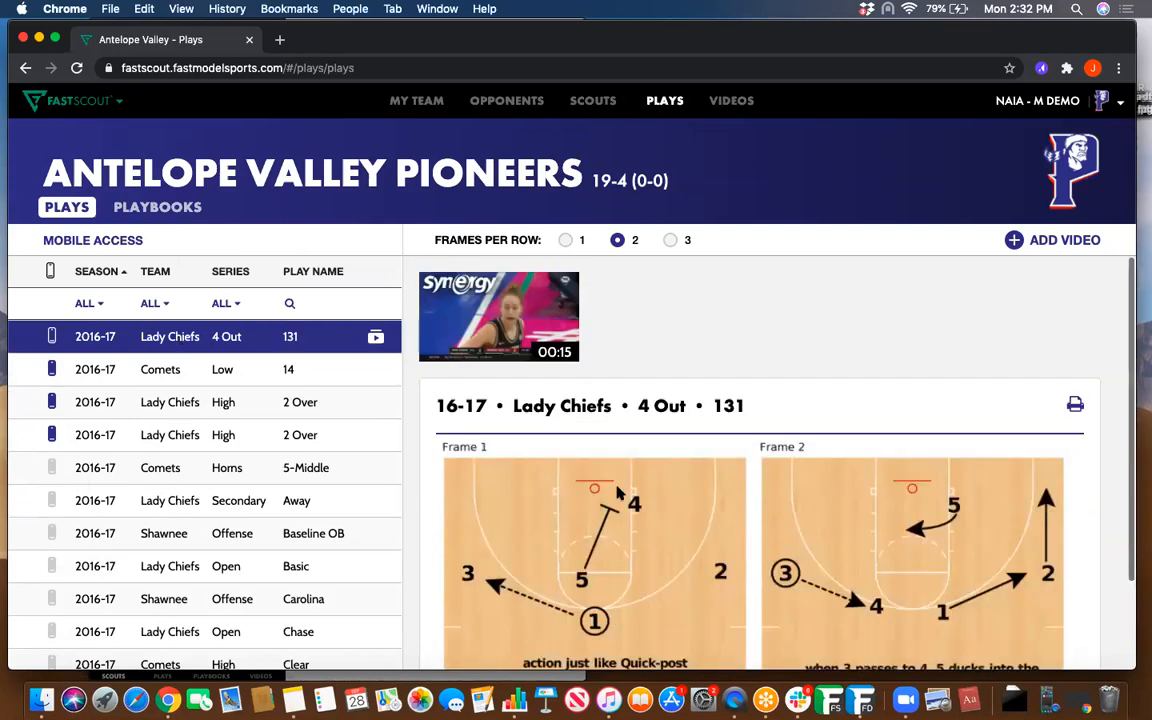
left_click(1039, 250)
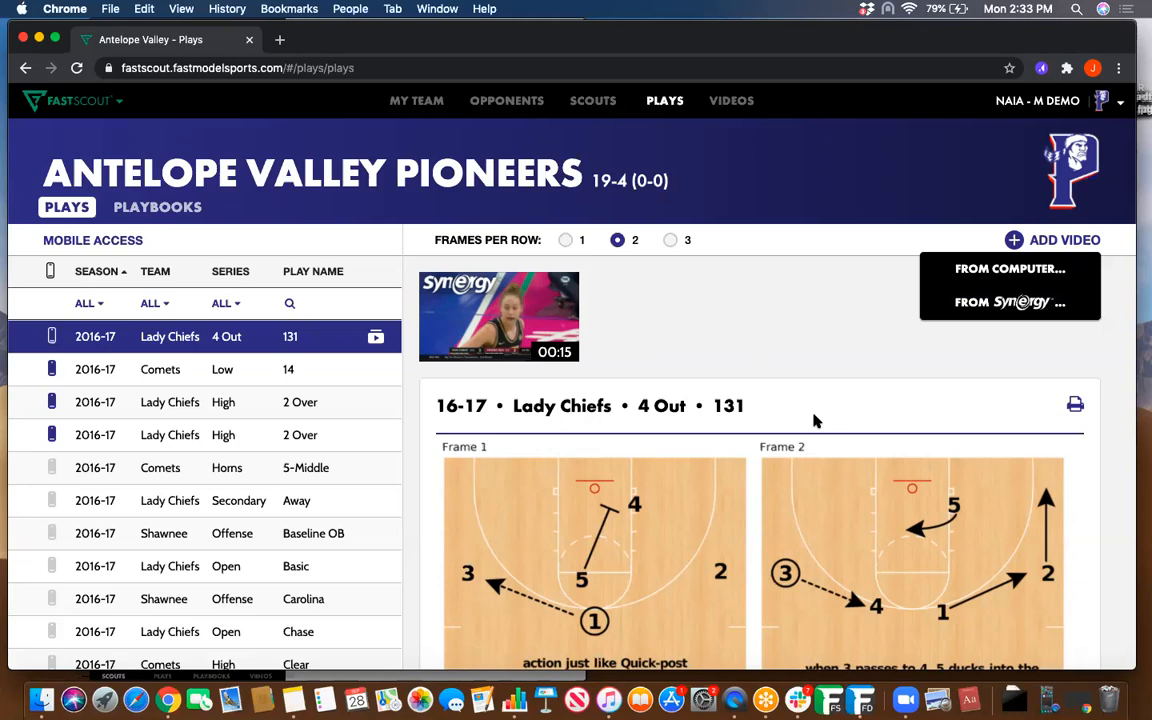
- Open the NBA Academy playbook and inspect its attached videos and the sources for adding a video
left_click(157, 208)
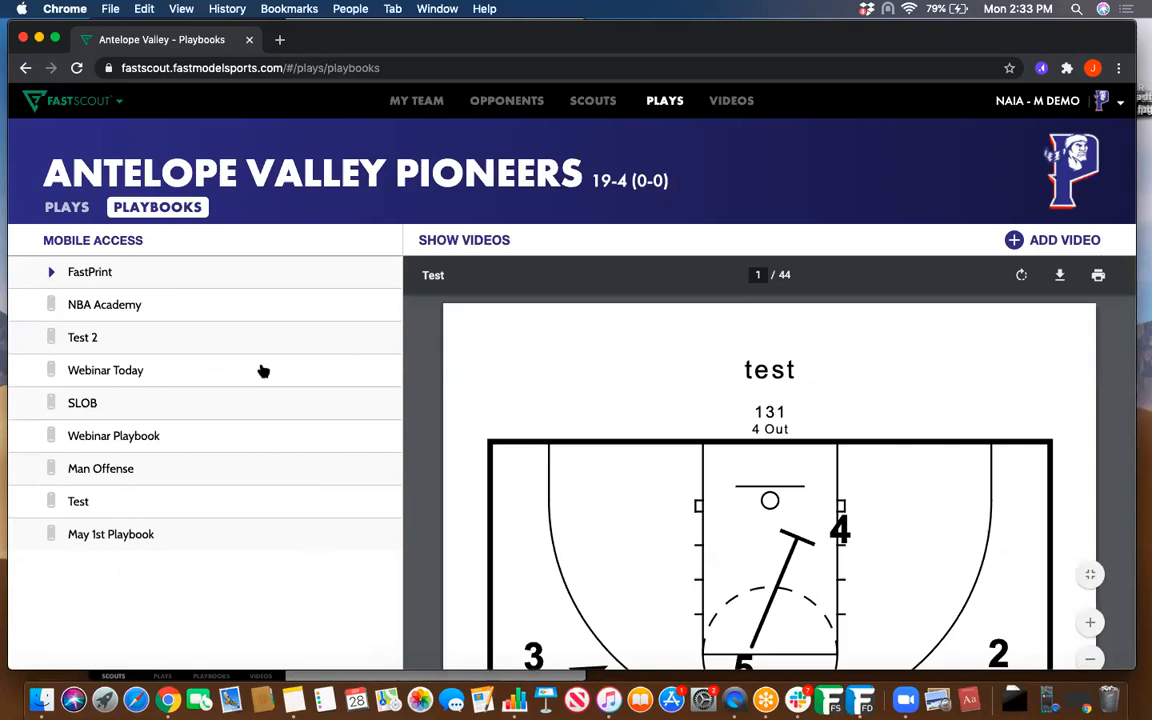
left_click(159, 304)
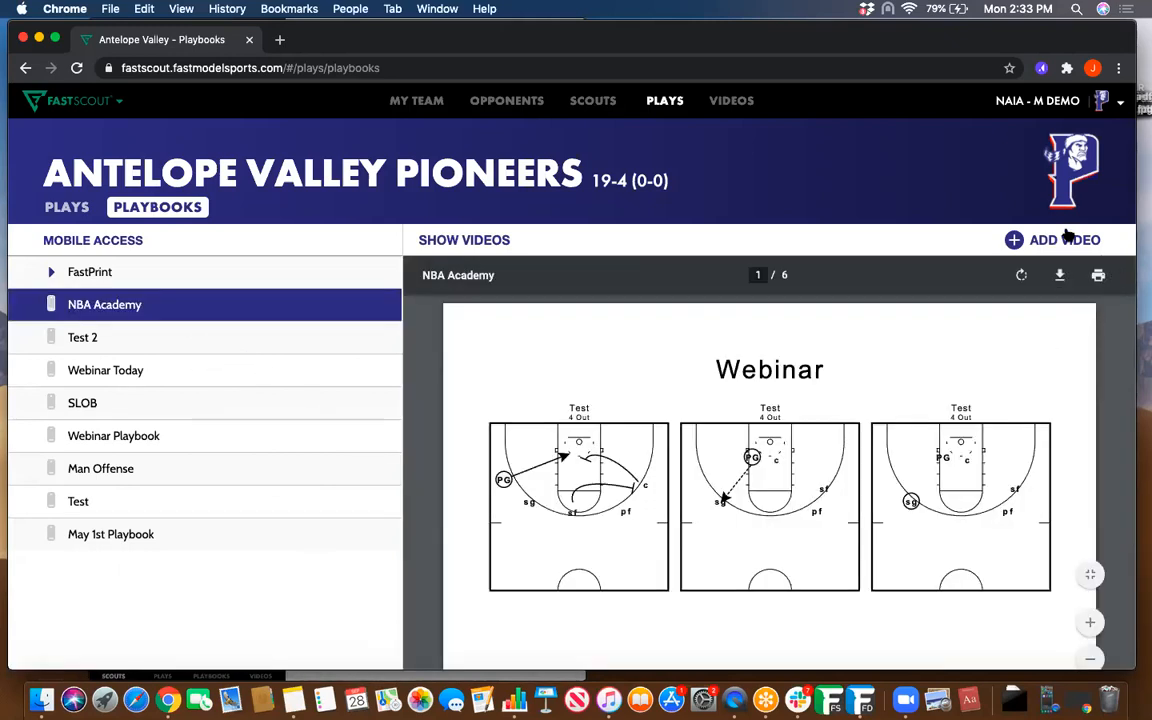
left_click(489, 241)
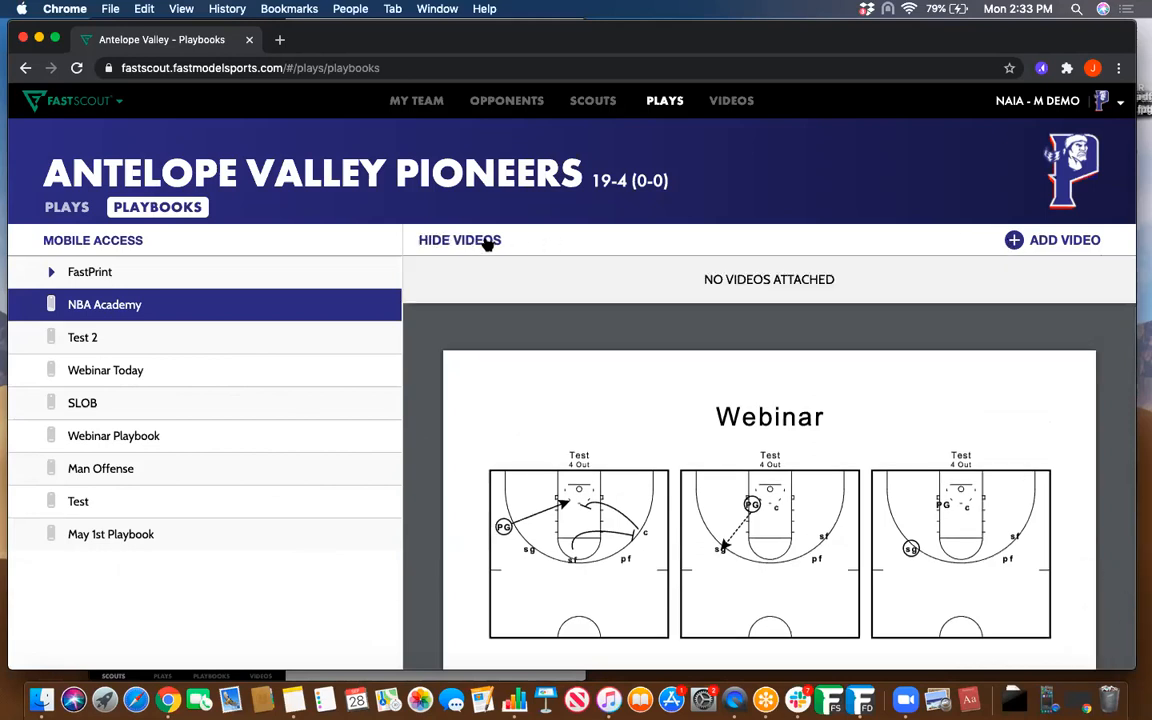
left_click(1066, 243)
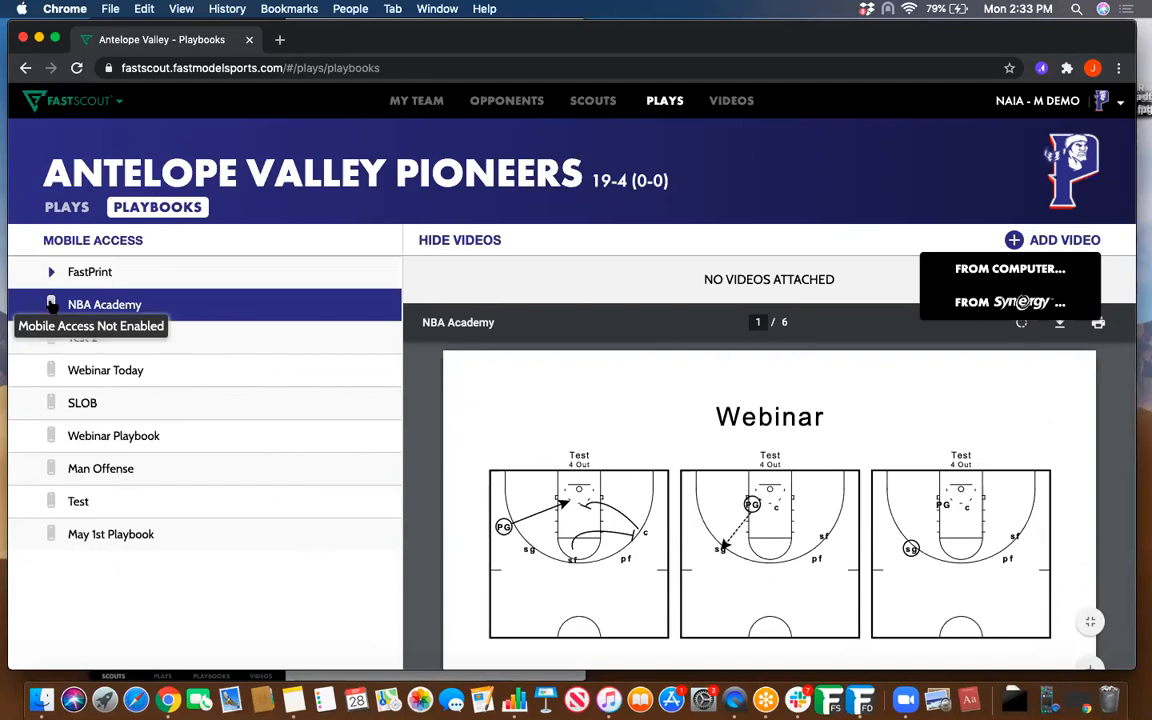
- Give all coaches and players mobile access to the Comets Horns 5-Middle play and save it
left_click(68, 201)
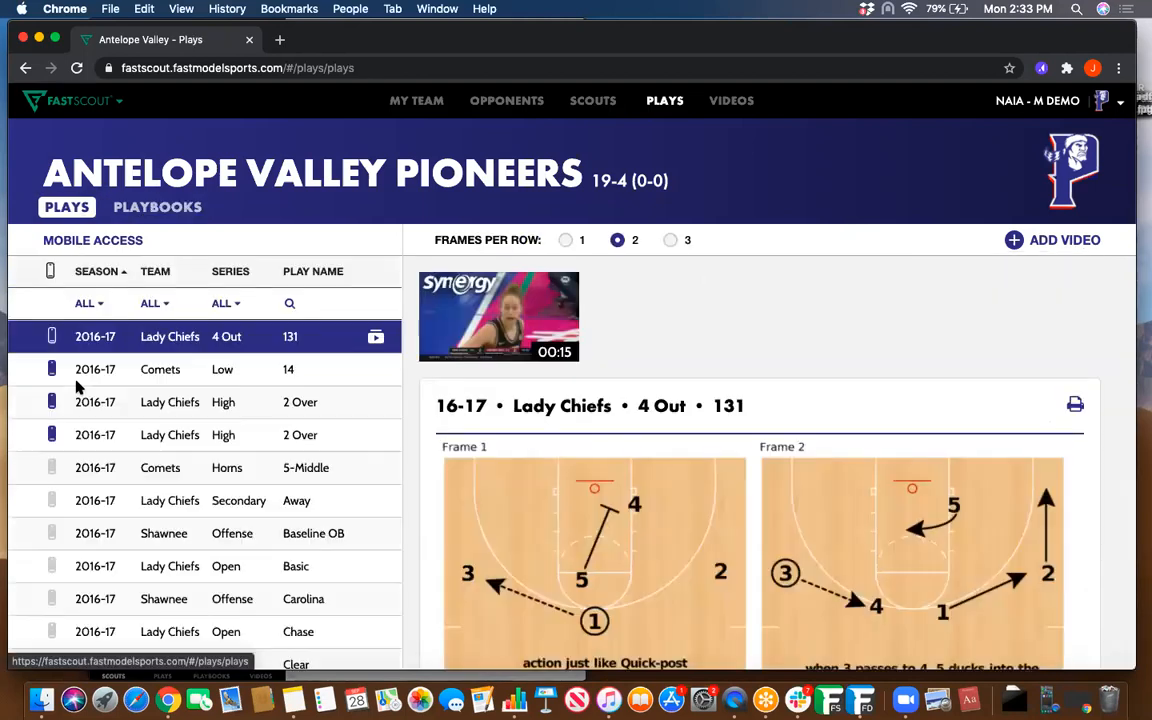
left_click(53, 470)
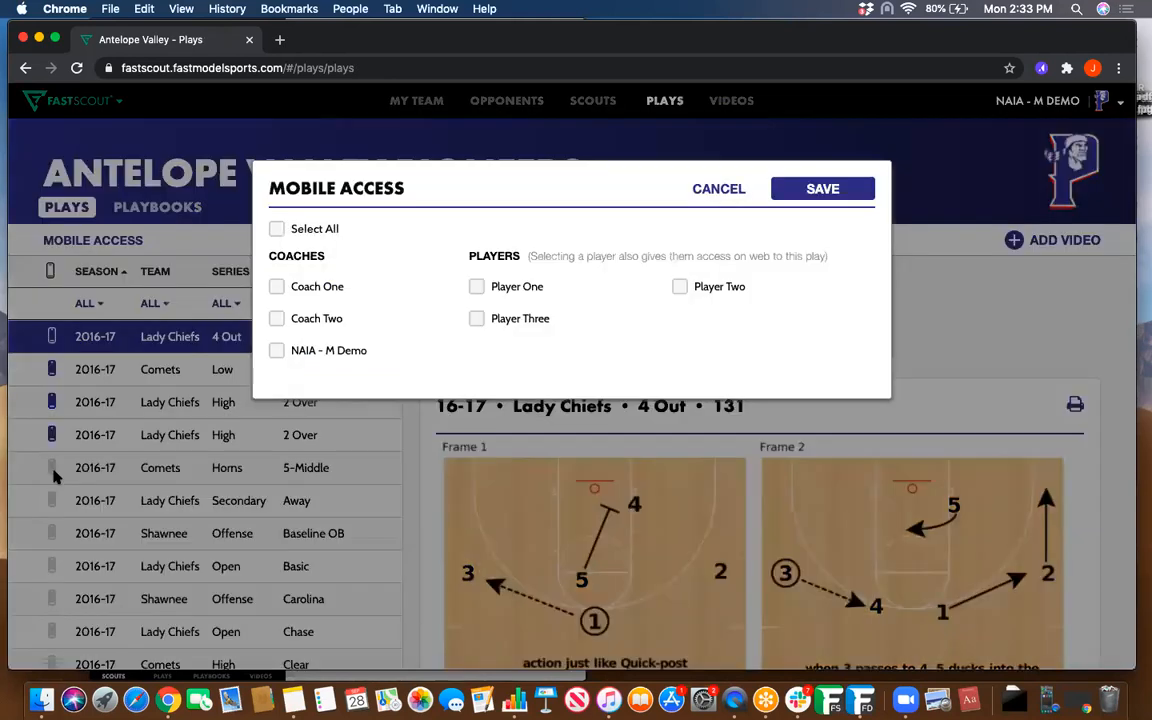
left_click(276, 229)
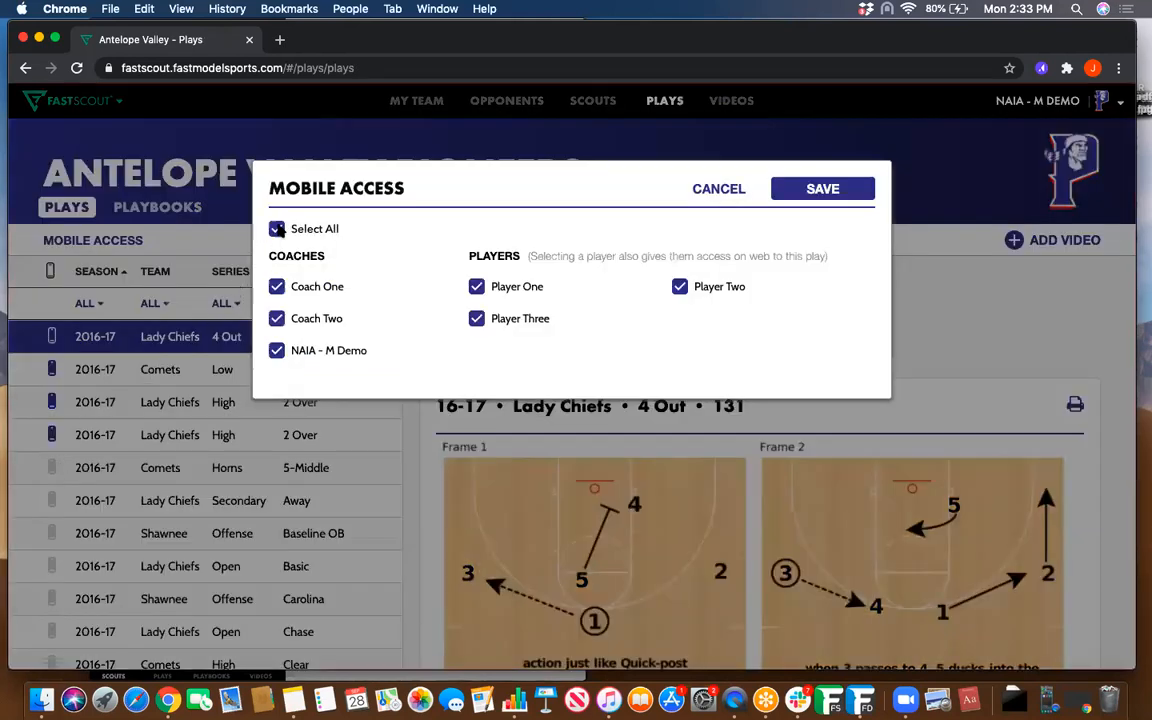
left_click(851, 191)
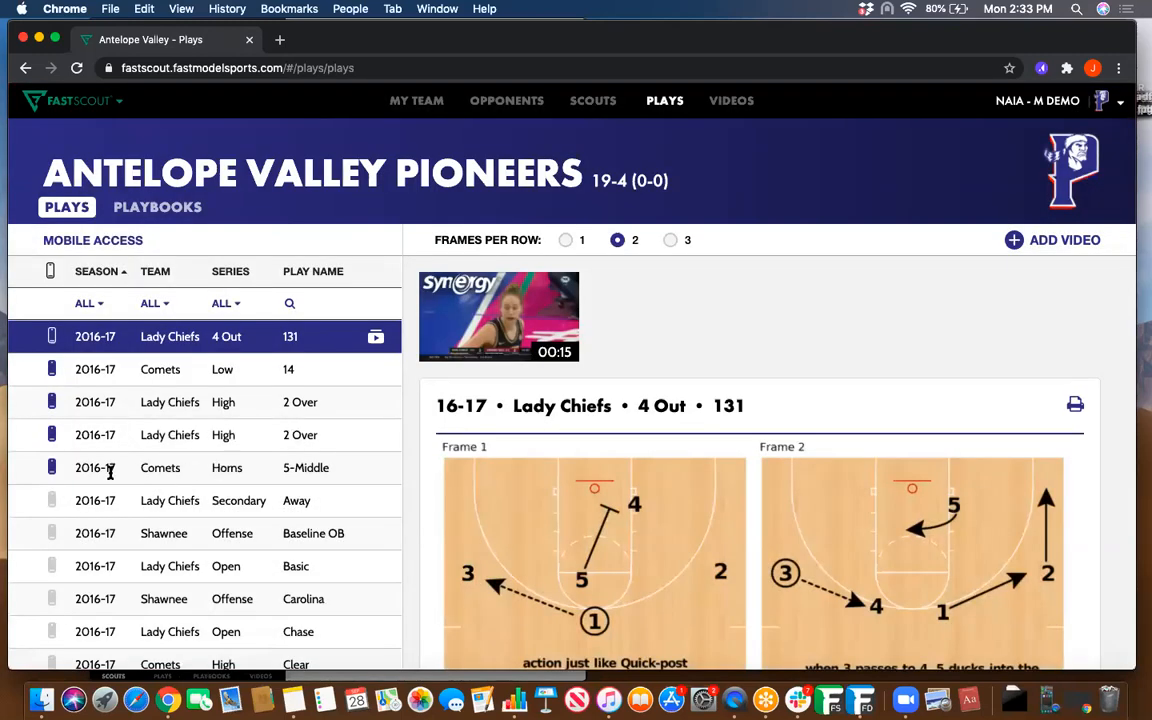
- Switch to the mirrored tablet in QuickTime Player to check for the new play notification, and return to Chrome
key("ctrl+Up")
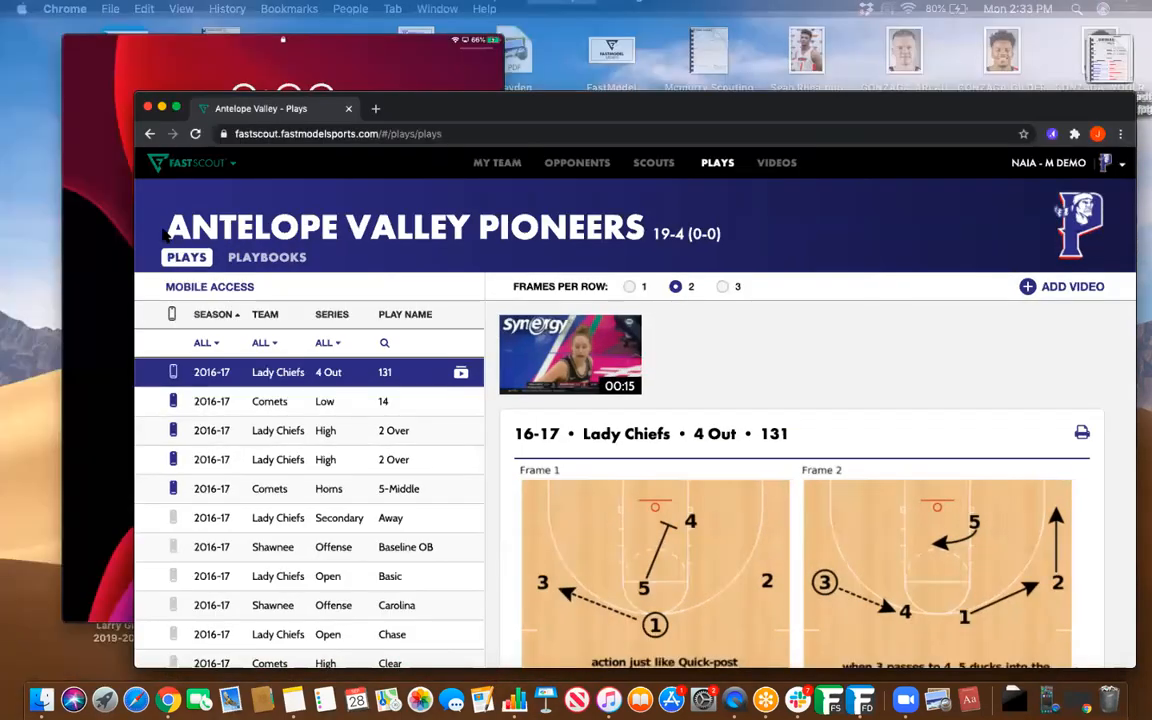
left_click(250, 195)
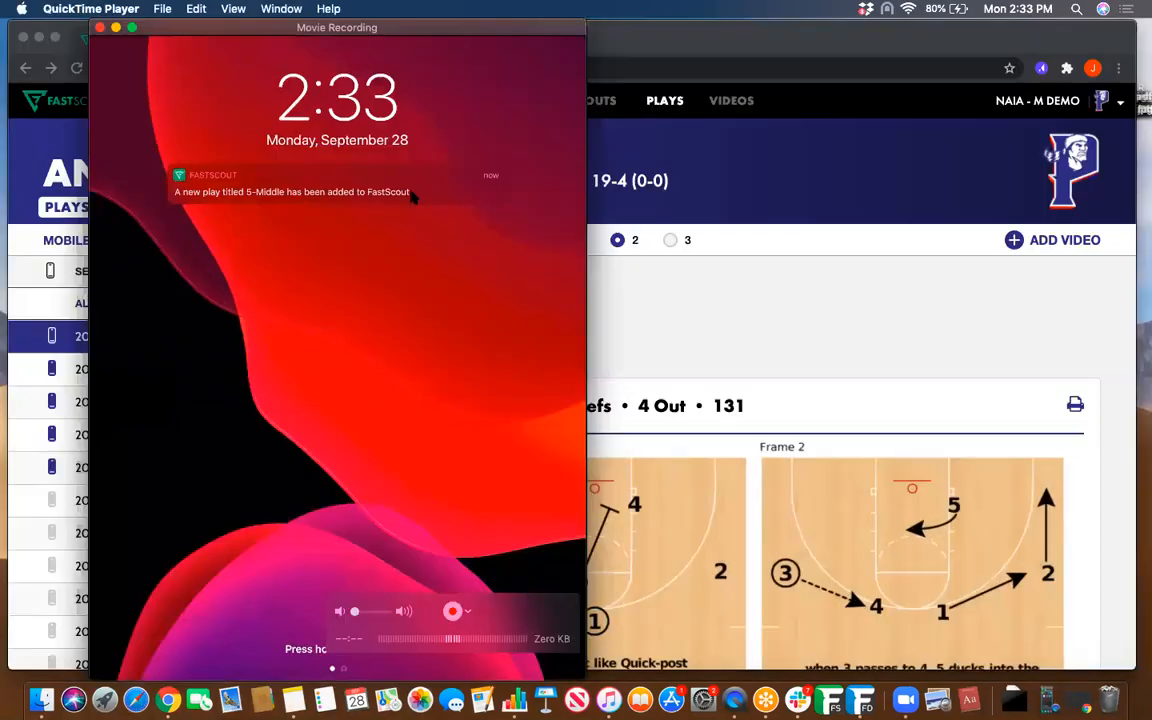
left_click(62, 246)
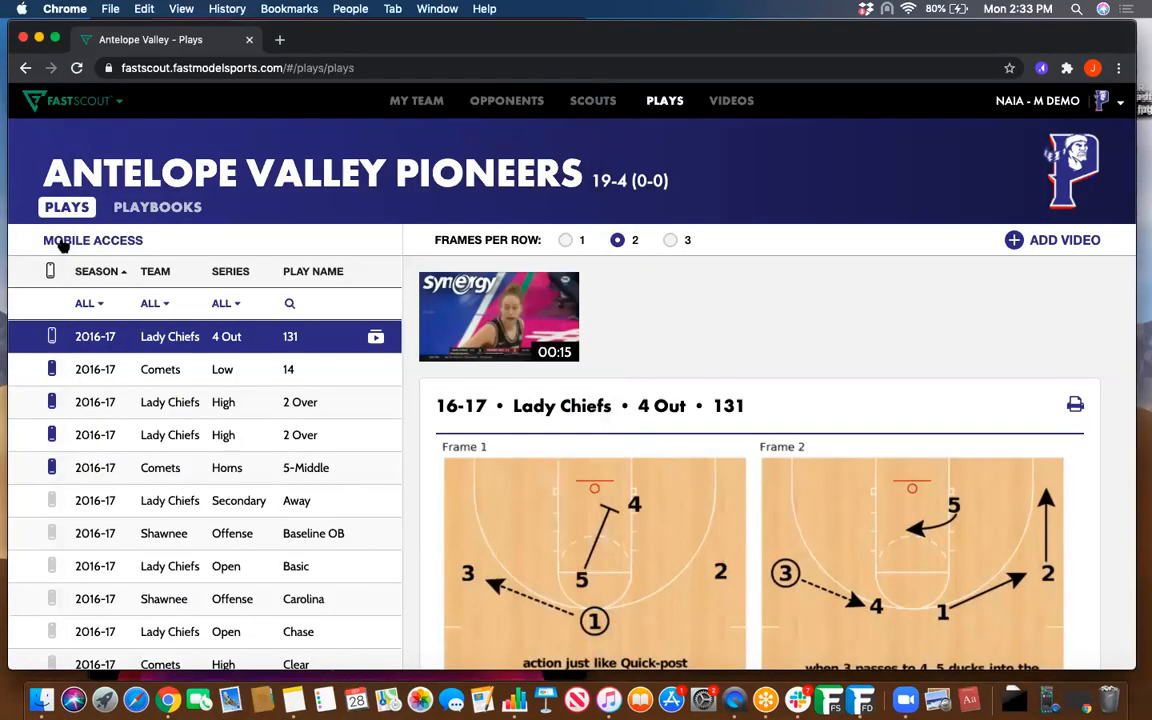
- Give all coaches and players mobile access to the Away, Baseline OB and Basic plays and save it
left_click(62, 244)
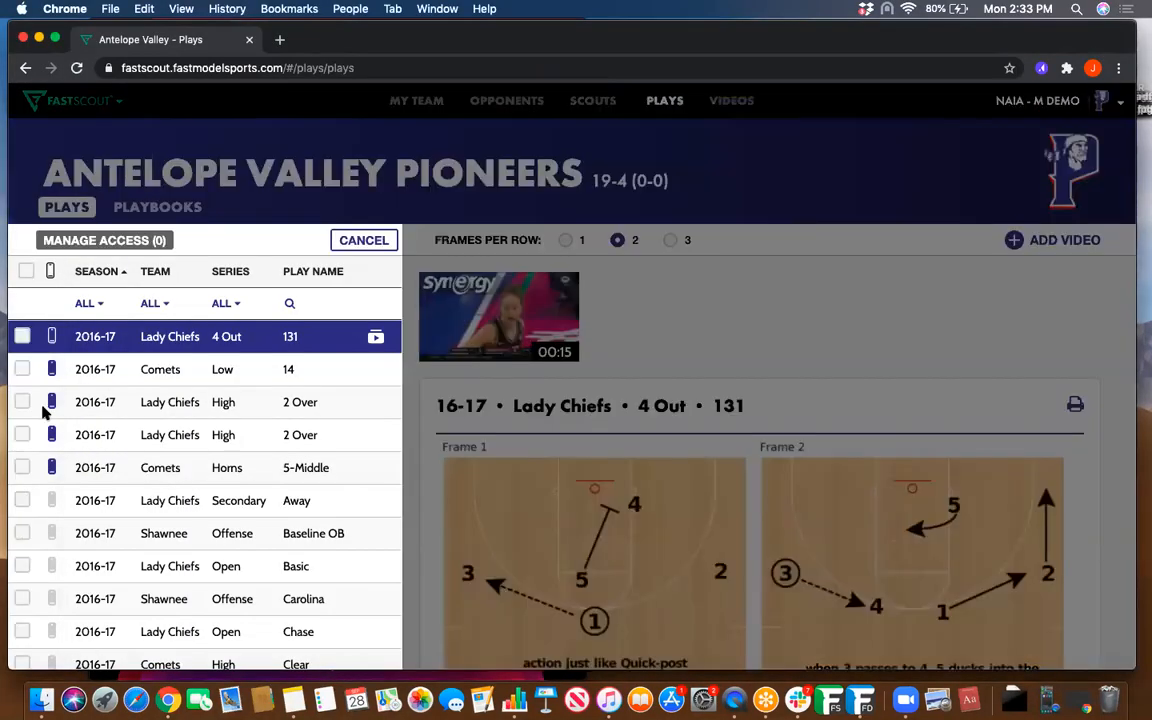
left_click(22, 500)
left_click(22, 533)
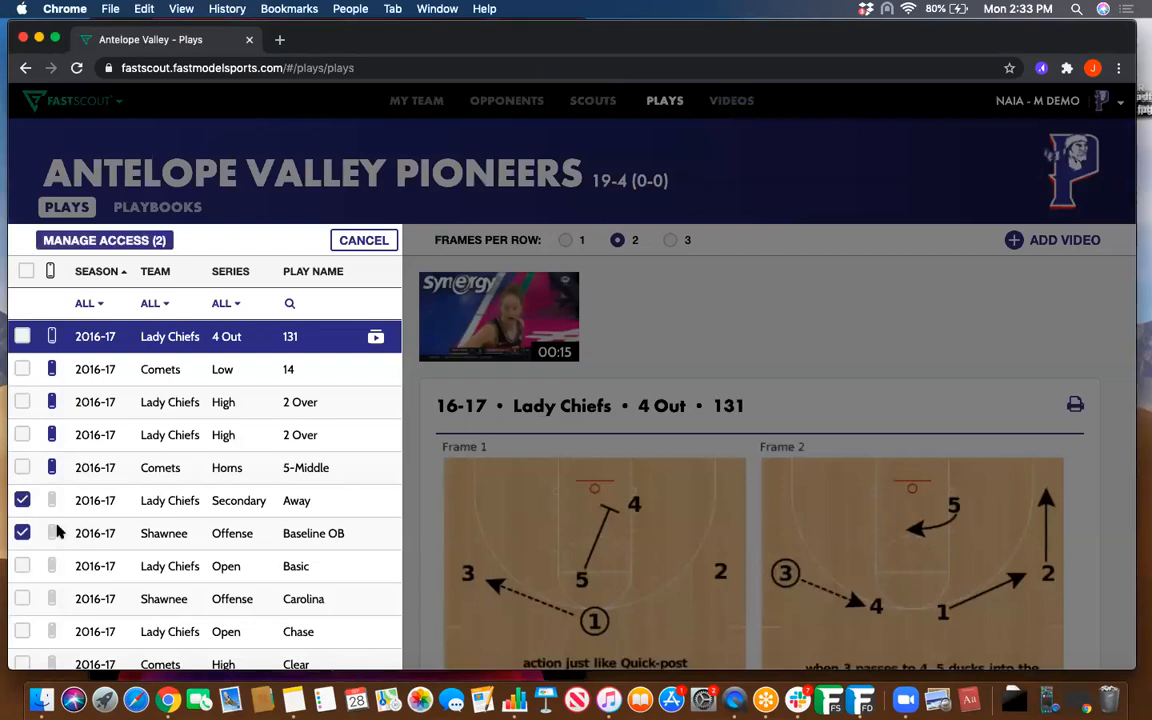
left_click(22, 566)
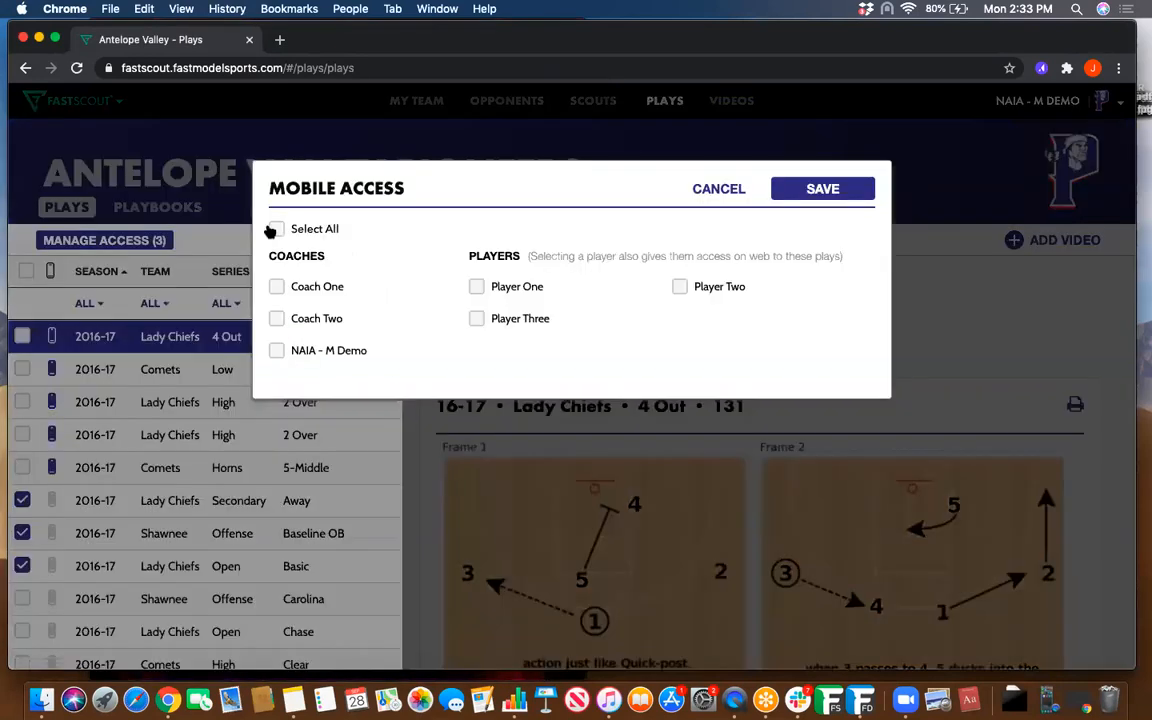
left_click(277, 228)
left_click(803, 183)
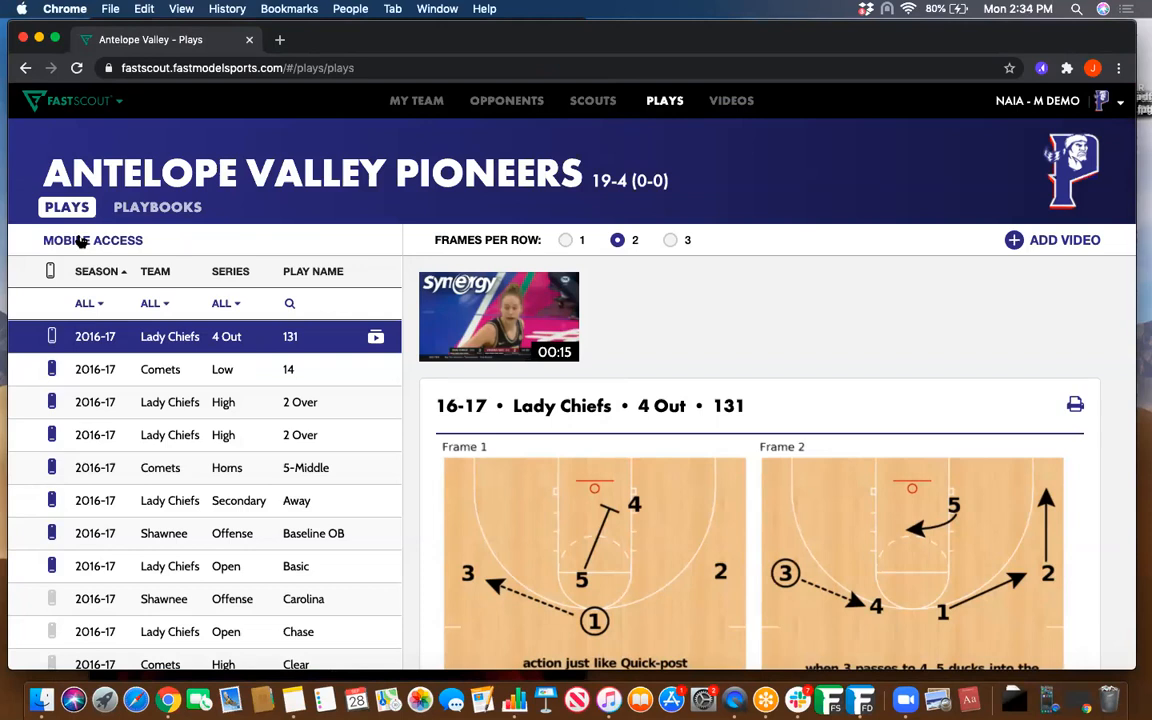
- Remove mobile access to the Away, Baseline OB and Basic plays from all coaches and players and save it
left_click(80, 242)
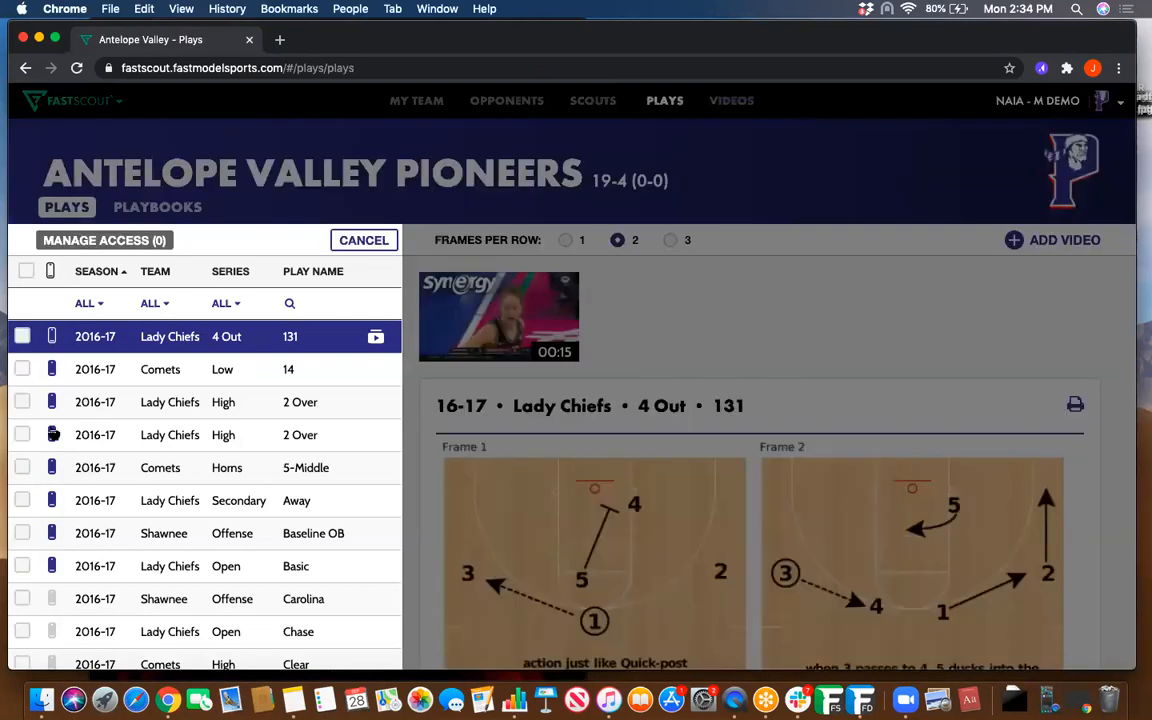
left_click(22, 500)
left_click(22, 533)
left_click(22, 566)
left_click(80, 238)
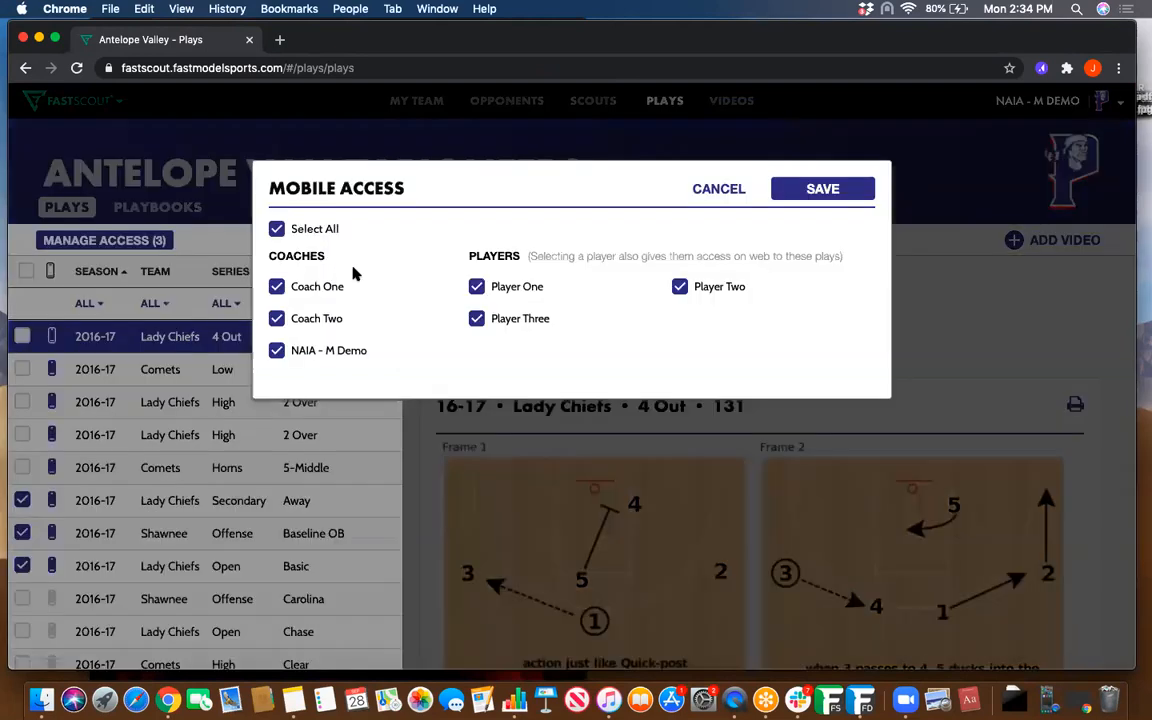
left_click(277, 229)
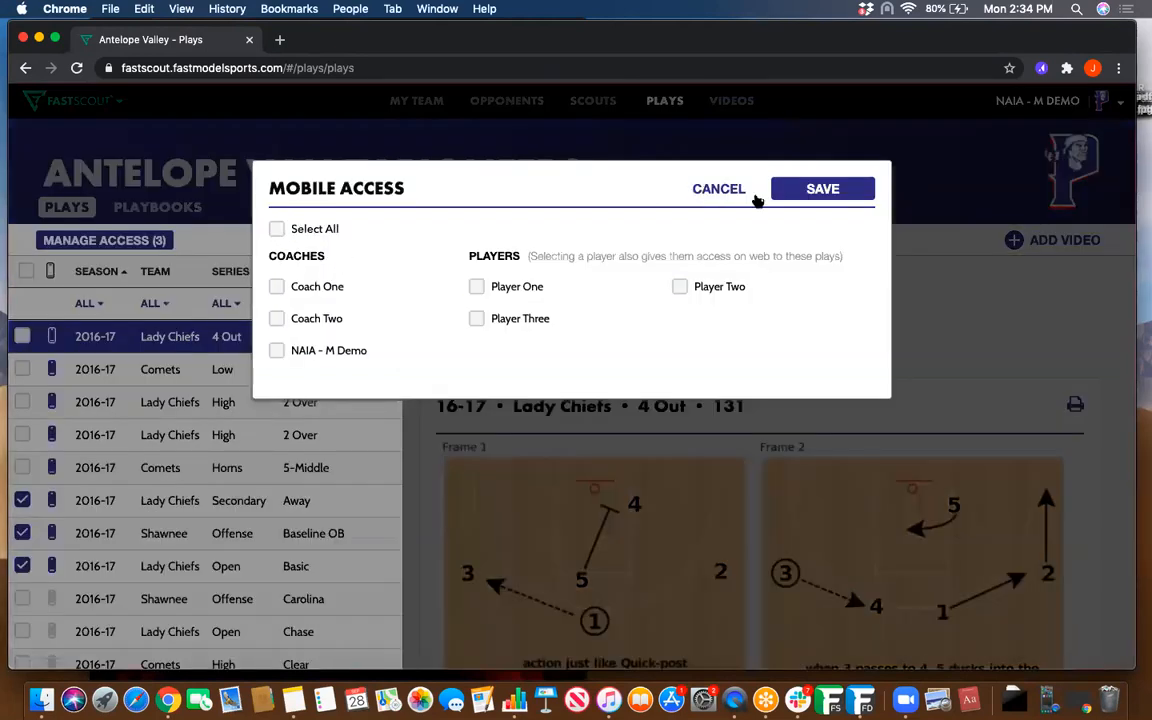
left_click(815, 188)
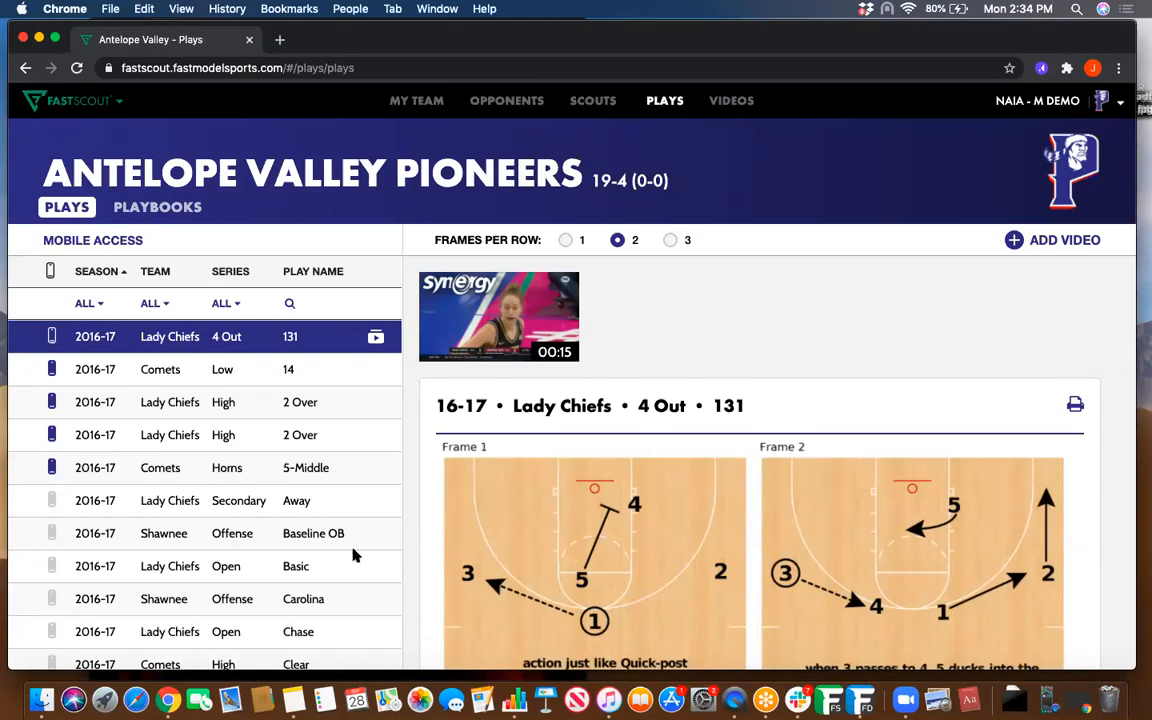
- Switch to the mirrored tablet in QuickTime Player to view the mobile app's playbooks, and return to Chrome
key("ctrl+Up")
key("ctrl+Up")
key("ctrl+Up")
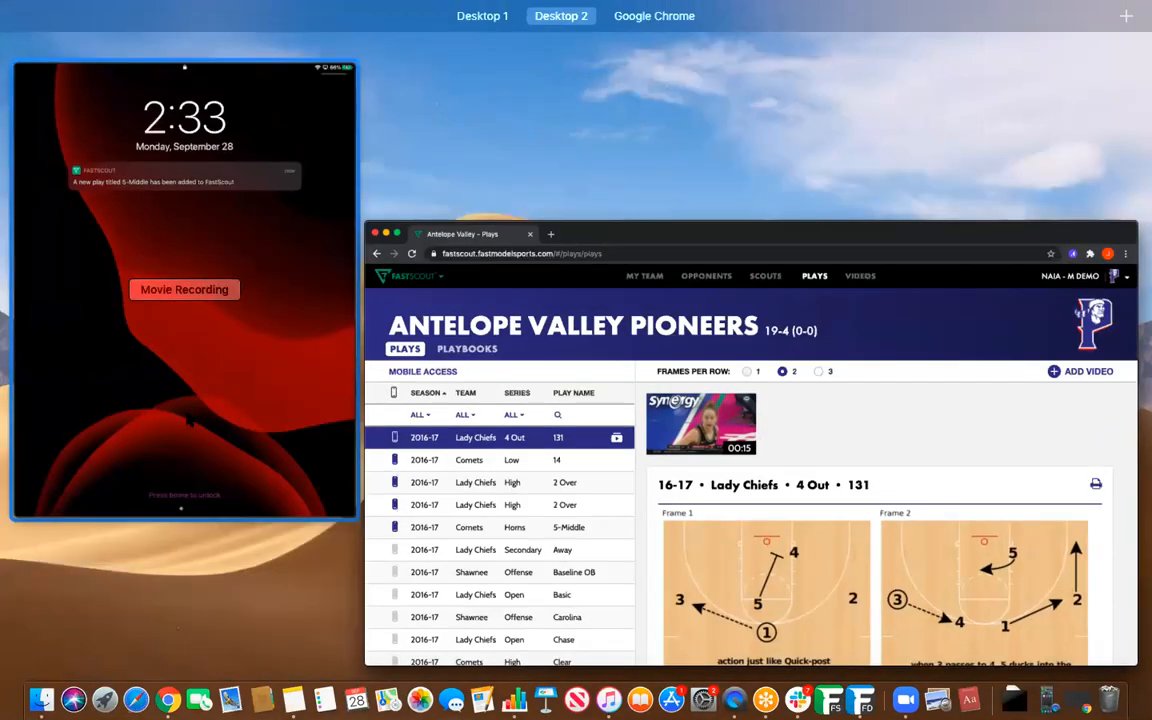
left_click(187, 418)
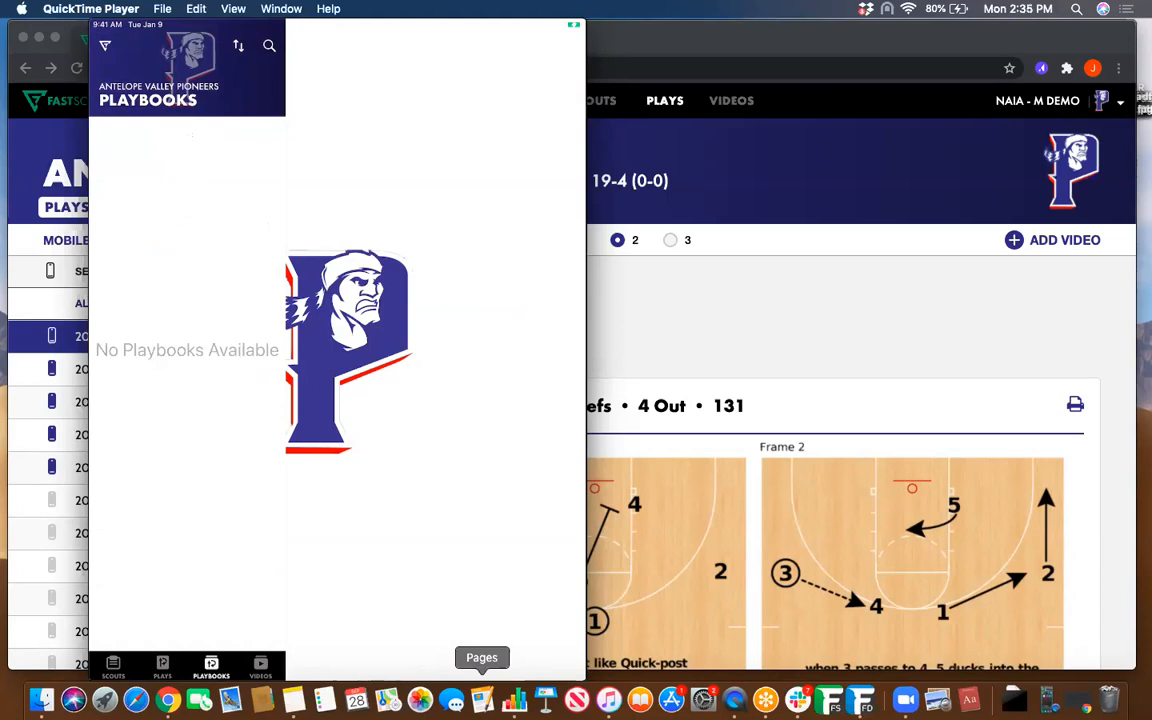
left_click(710, 292)
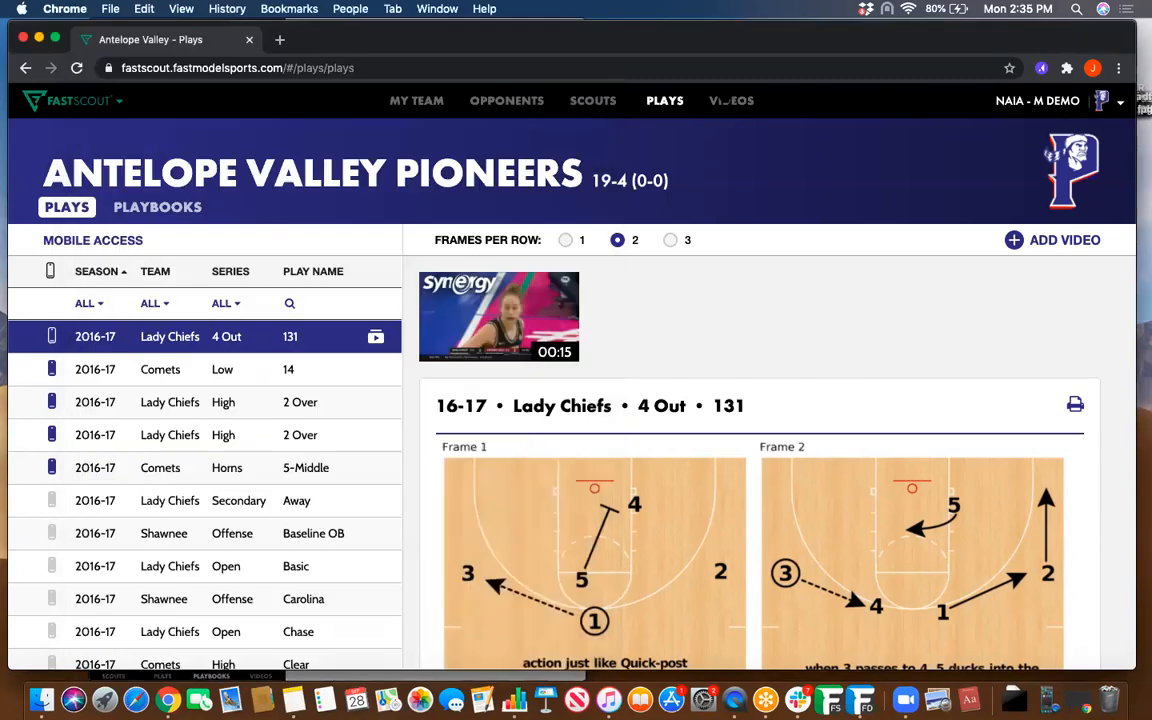
- Open the team's videos and inspect the available sources for adding a video
left_click(724, 101)
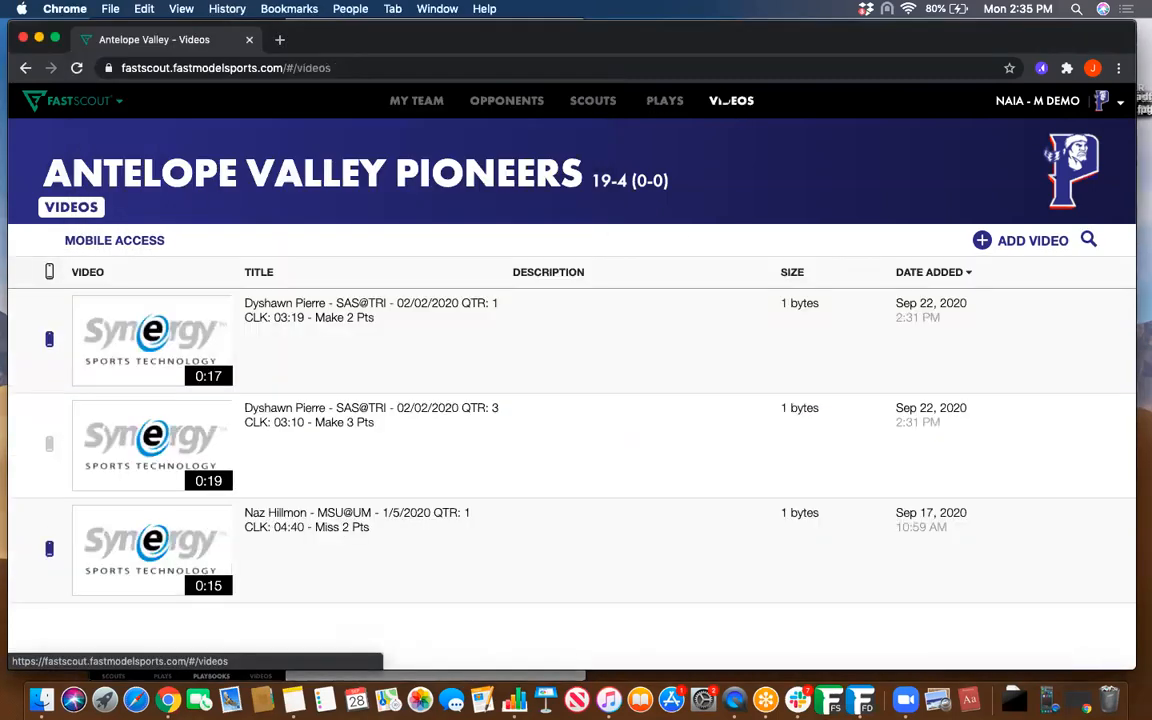
mouse_move(486, 432)
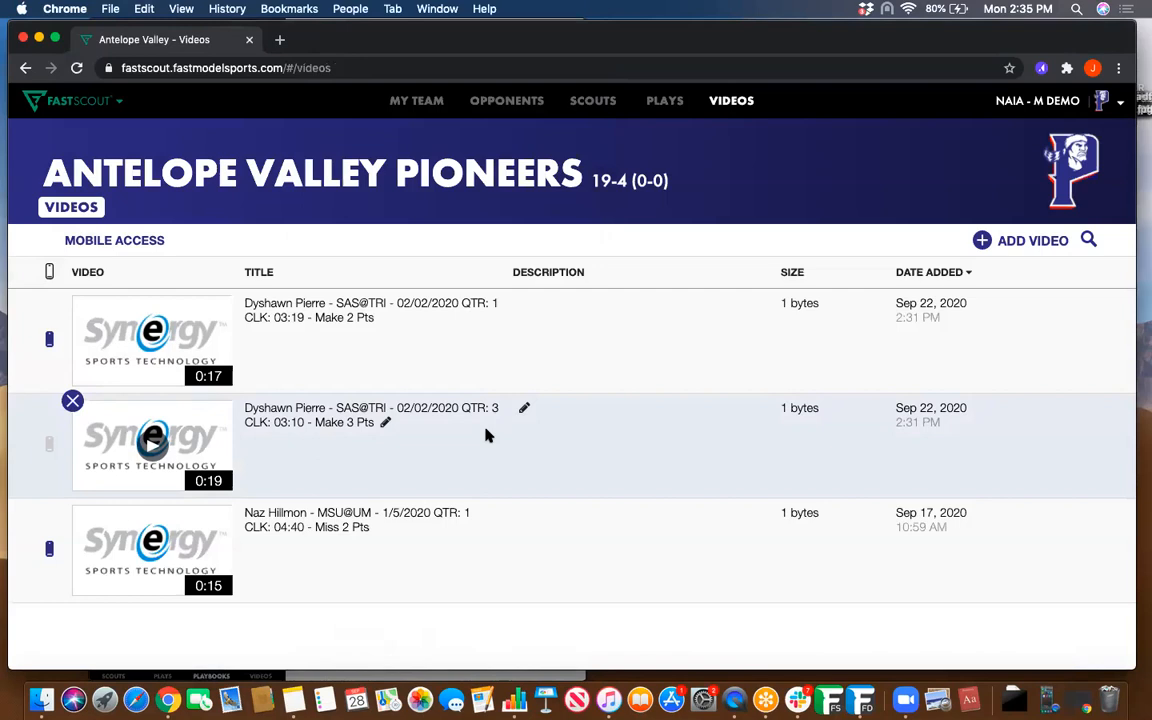
left_click(1041, 243)
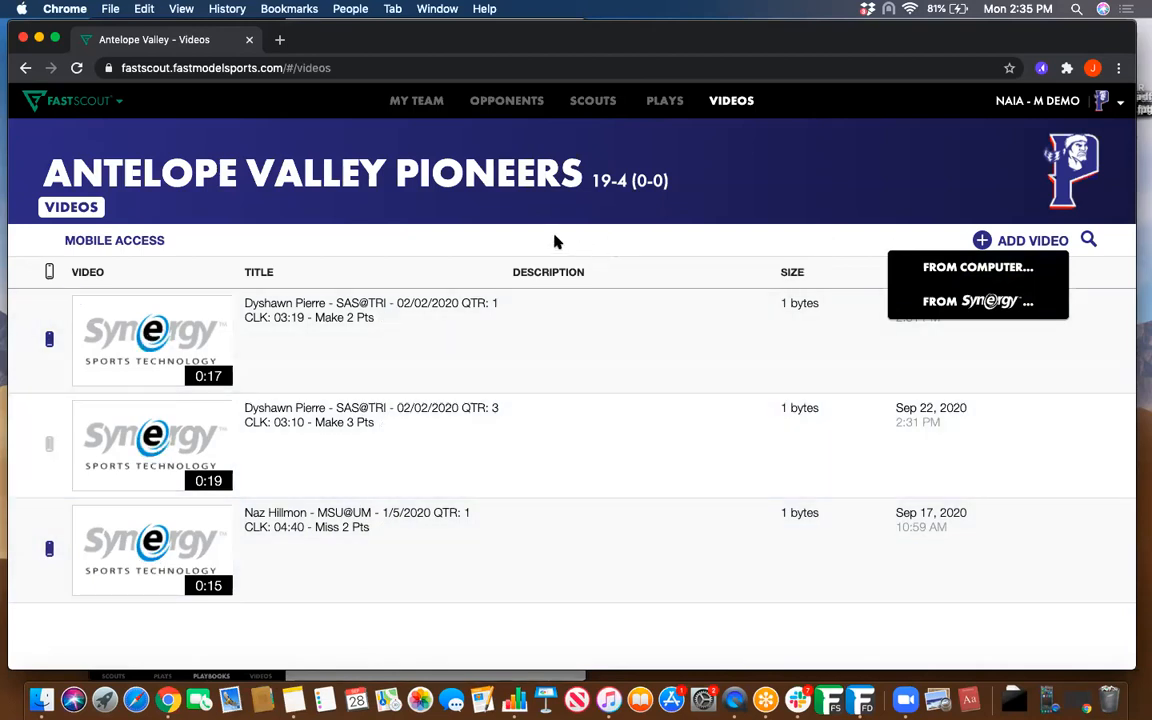
- Switch to the mirrored tablet in QuickTime Player to view the videos in the mobile app, and return to Chrome
key("ctrl+Up")
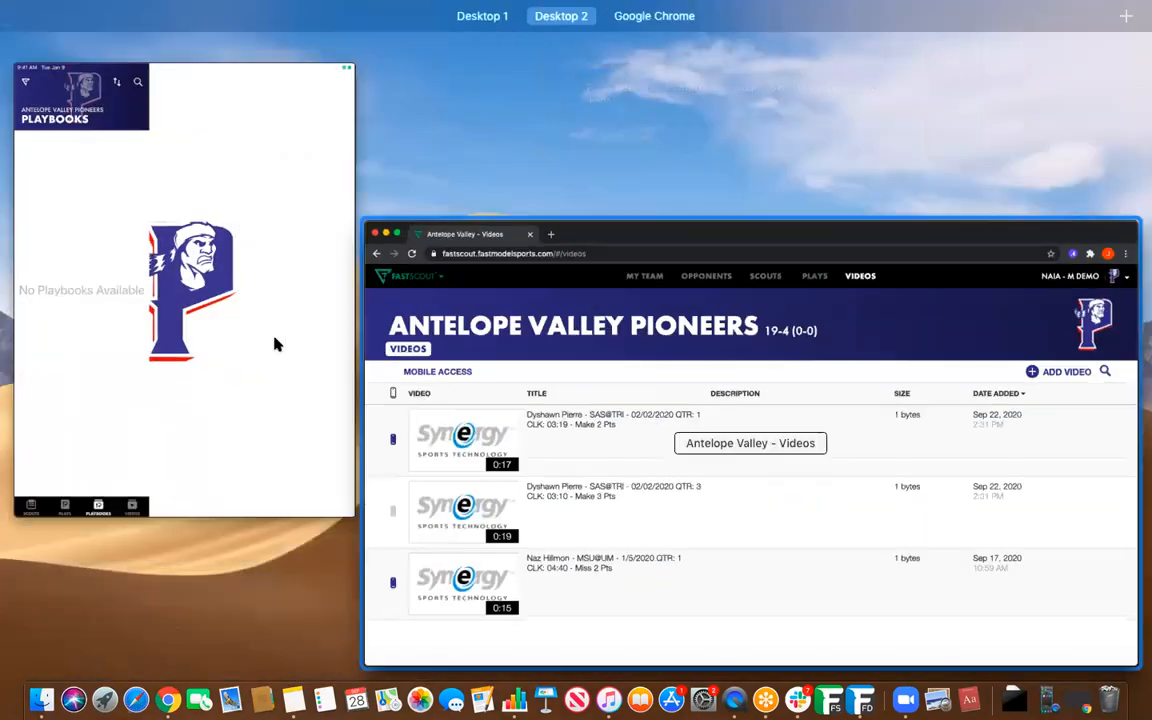
left_click(276, 343)
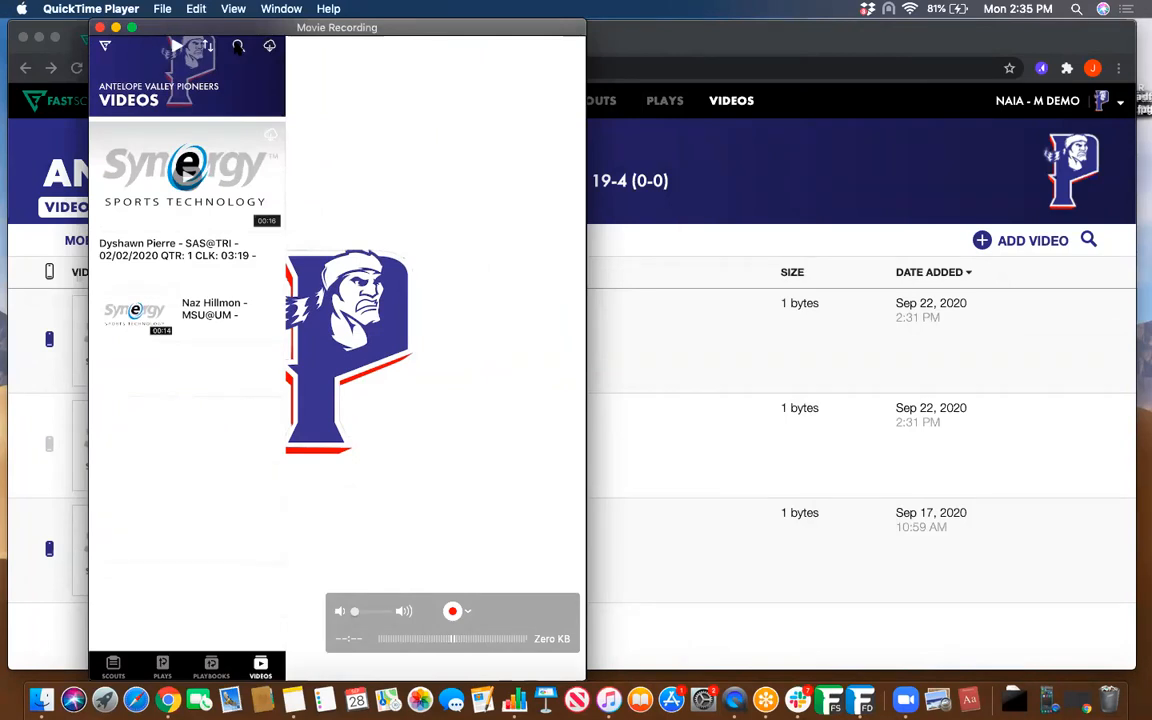
left_click(704, 289)
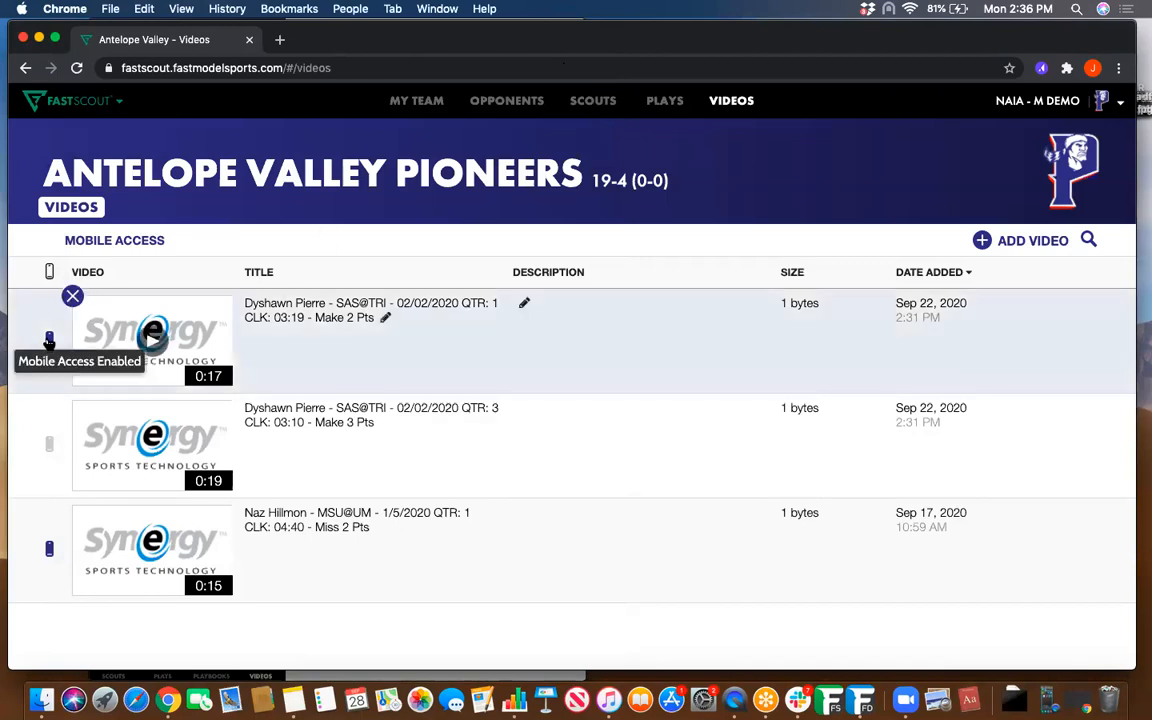
- Check who has mobile access to the 0:17 Synergy video without changing it, and open the opponent scouts
left_click(49, 341)
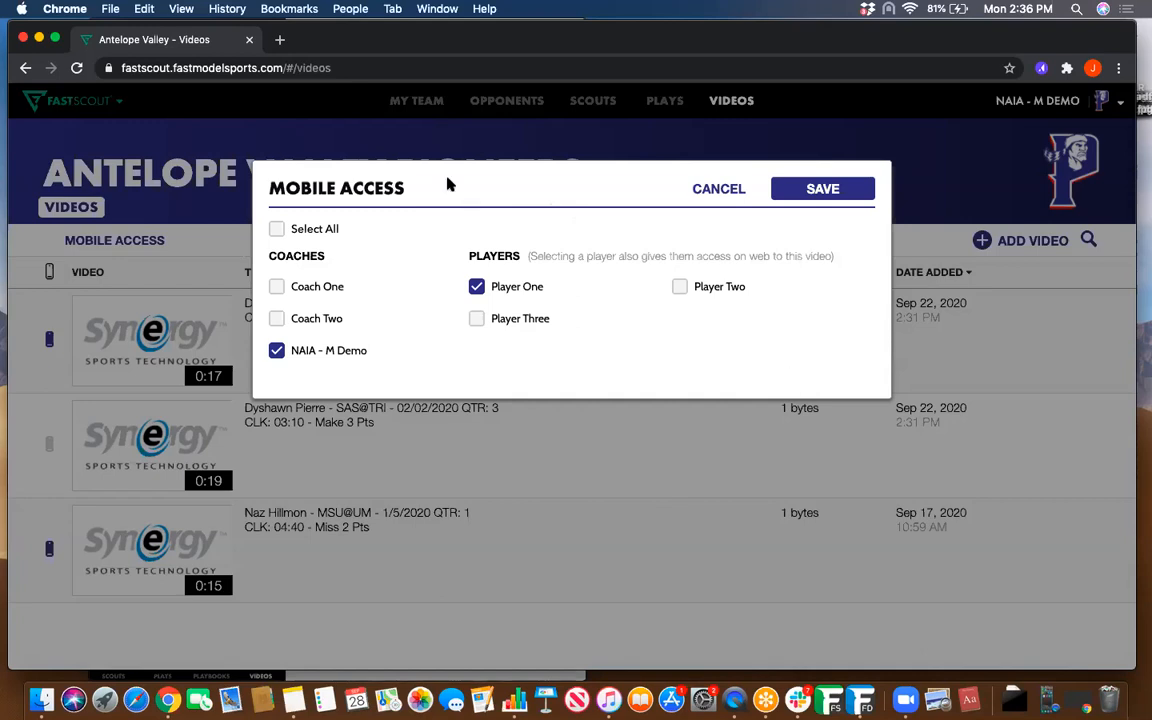
left_click(722, 189)
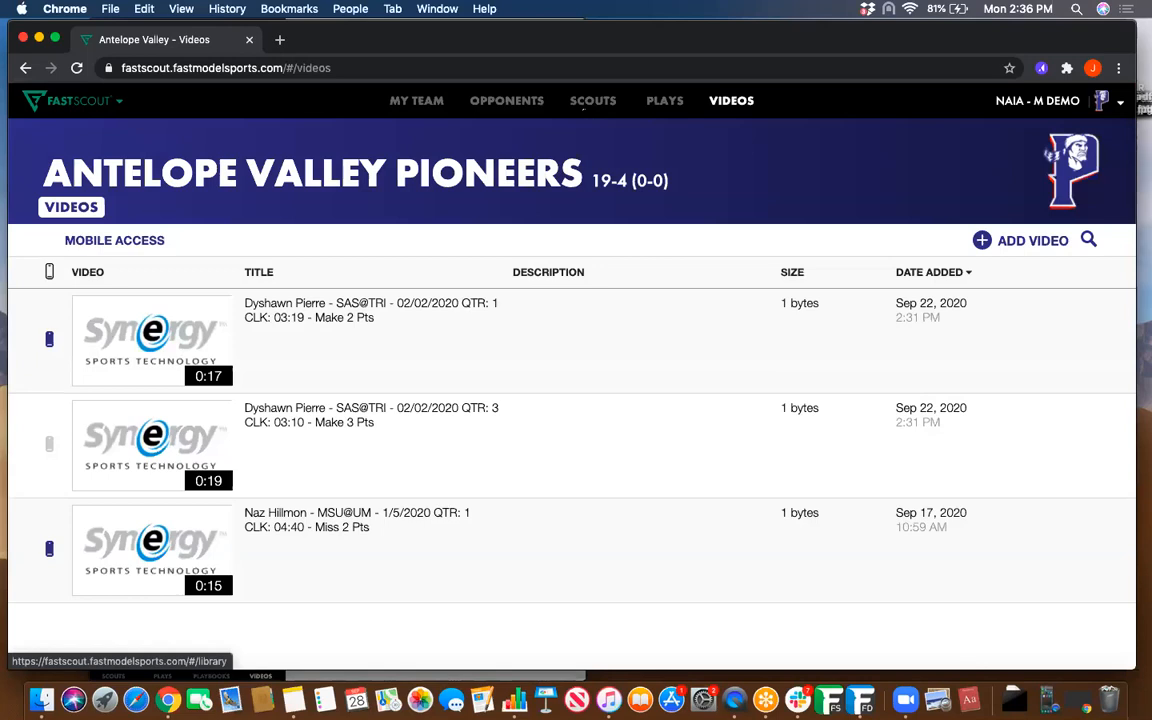
left_click(586, 104)
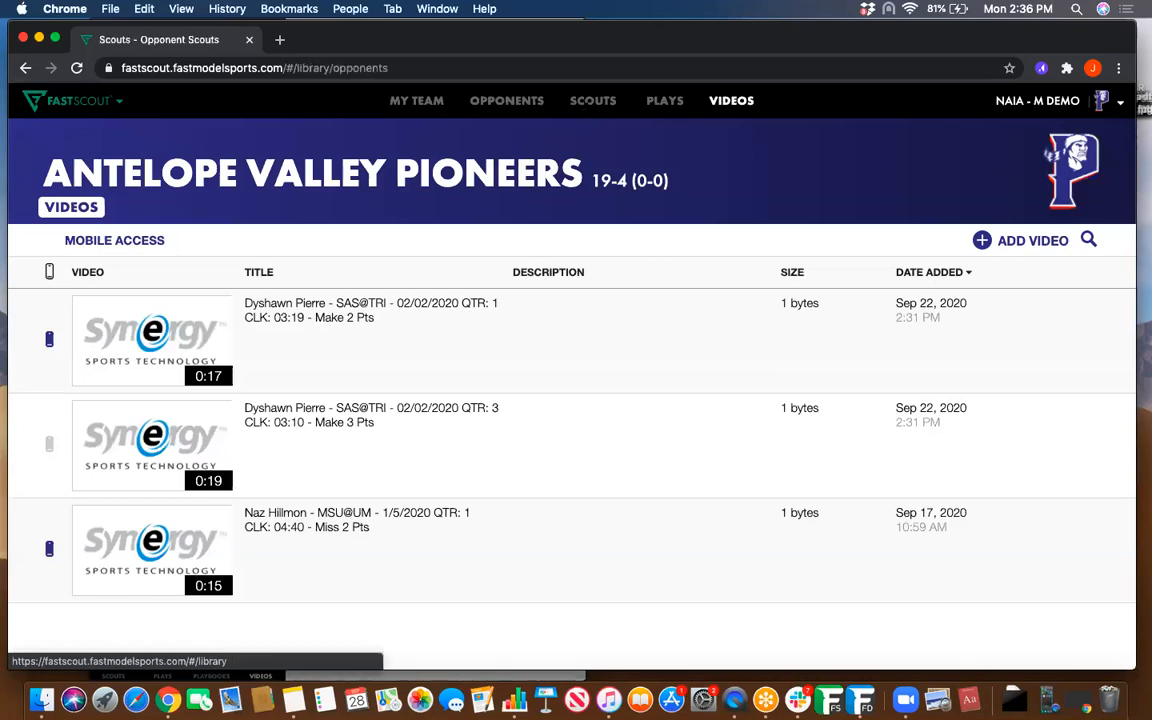